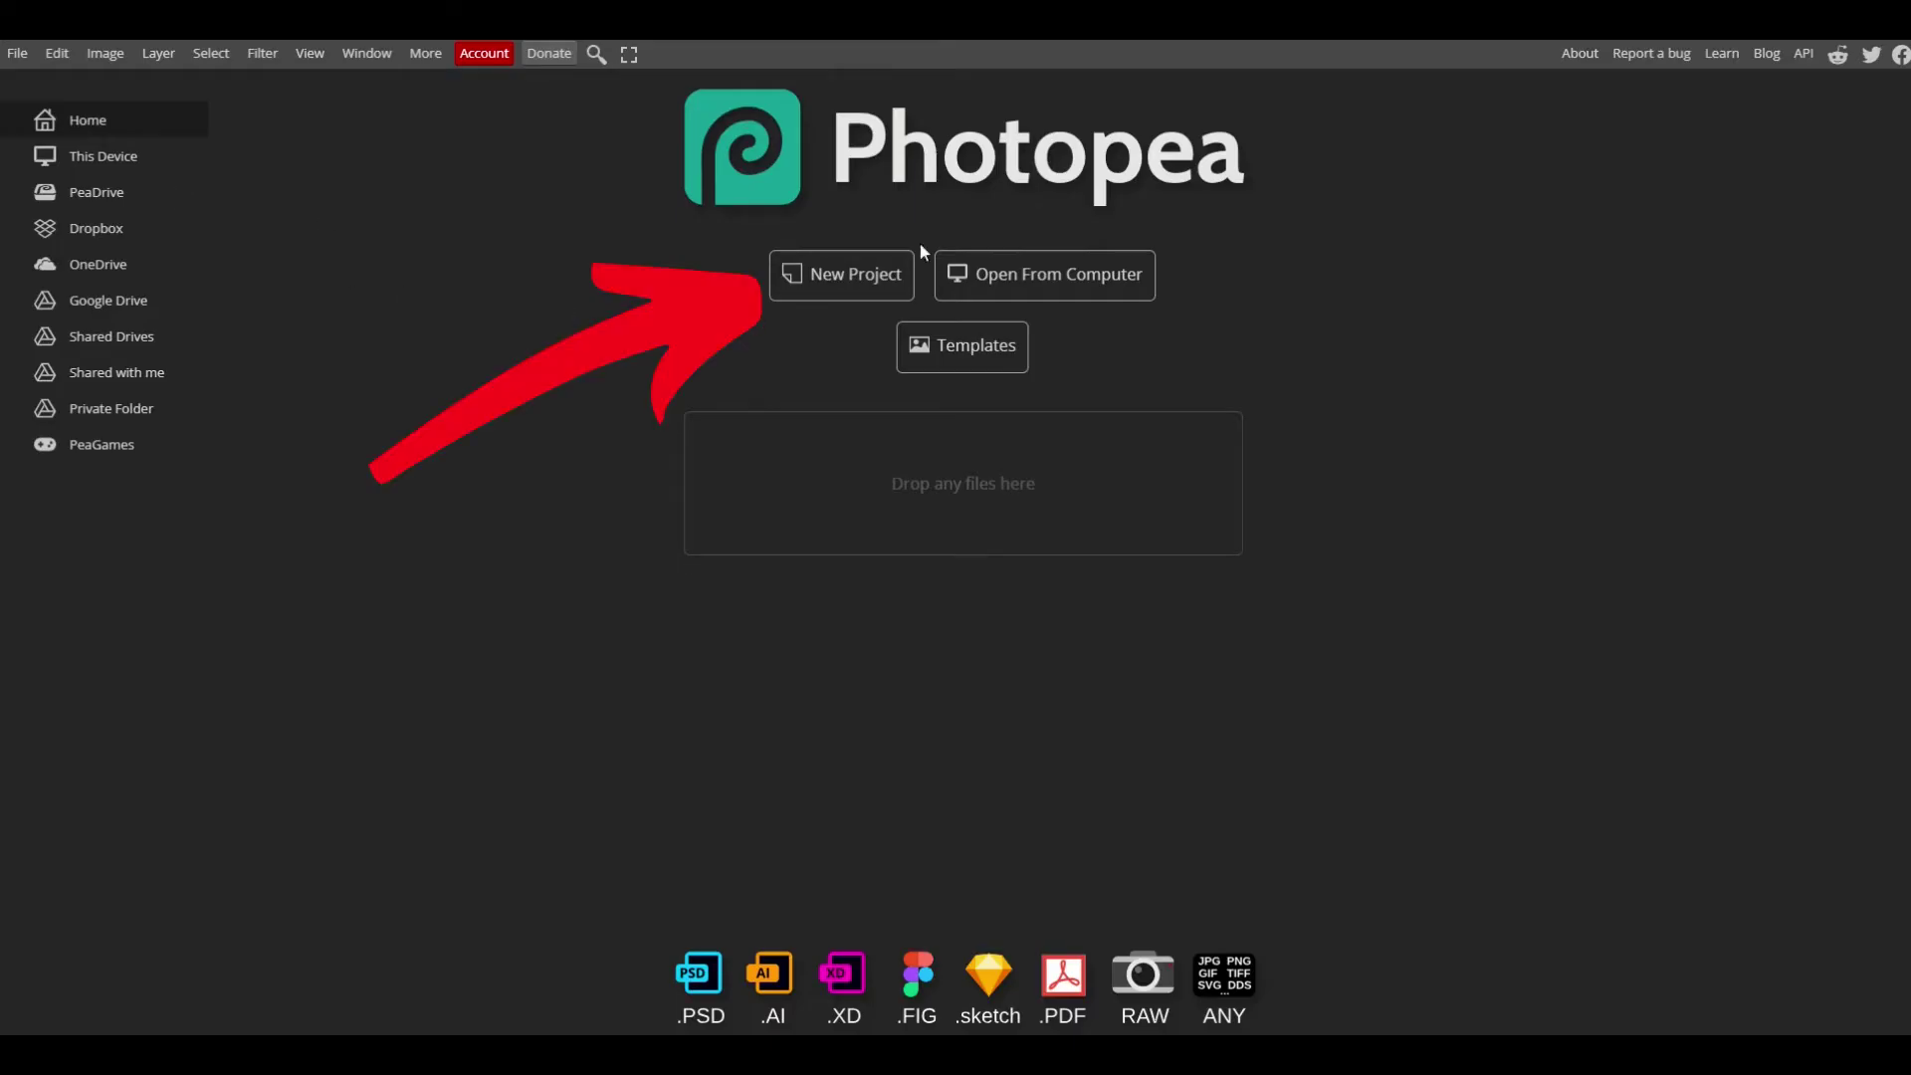
Step: Create a transparent-background document named Banksy, 2900 × 4060 px at 300 DPI
click(829, 283)
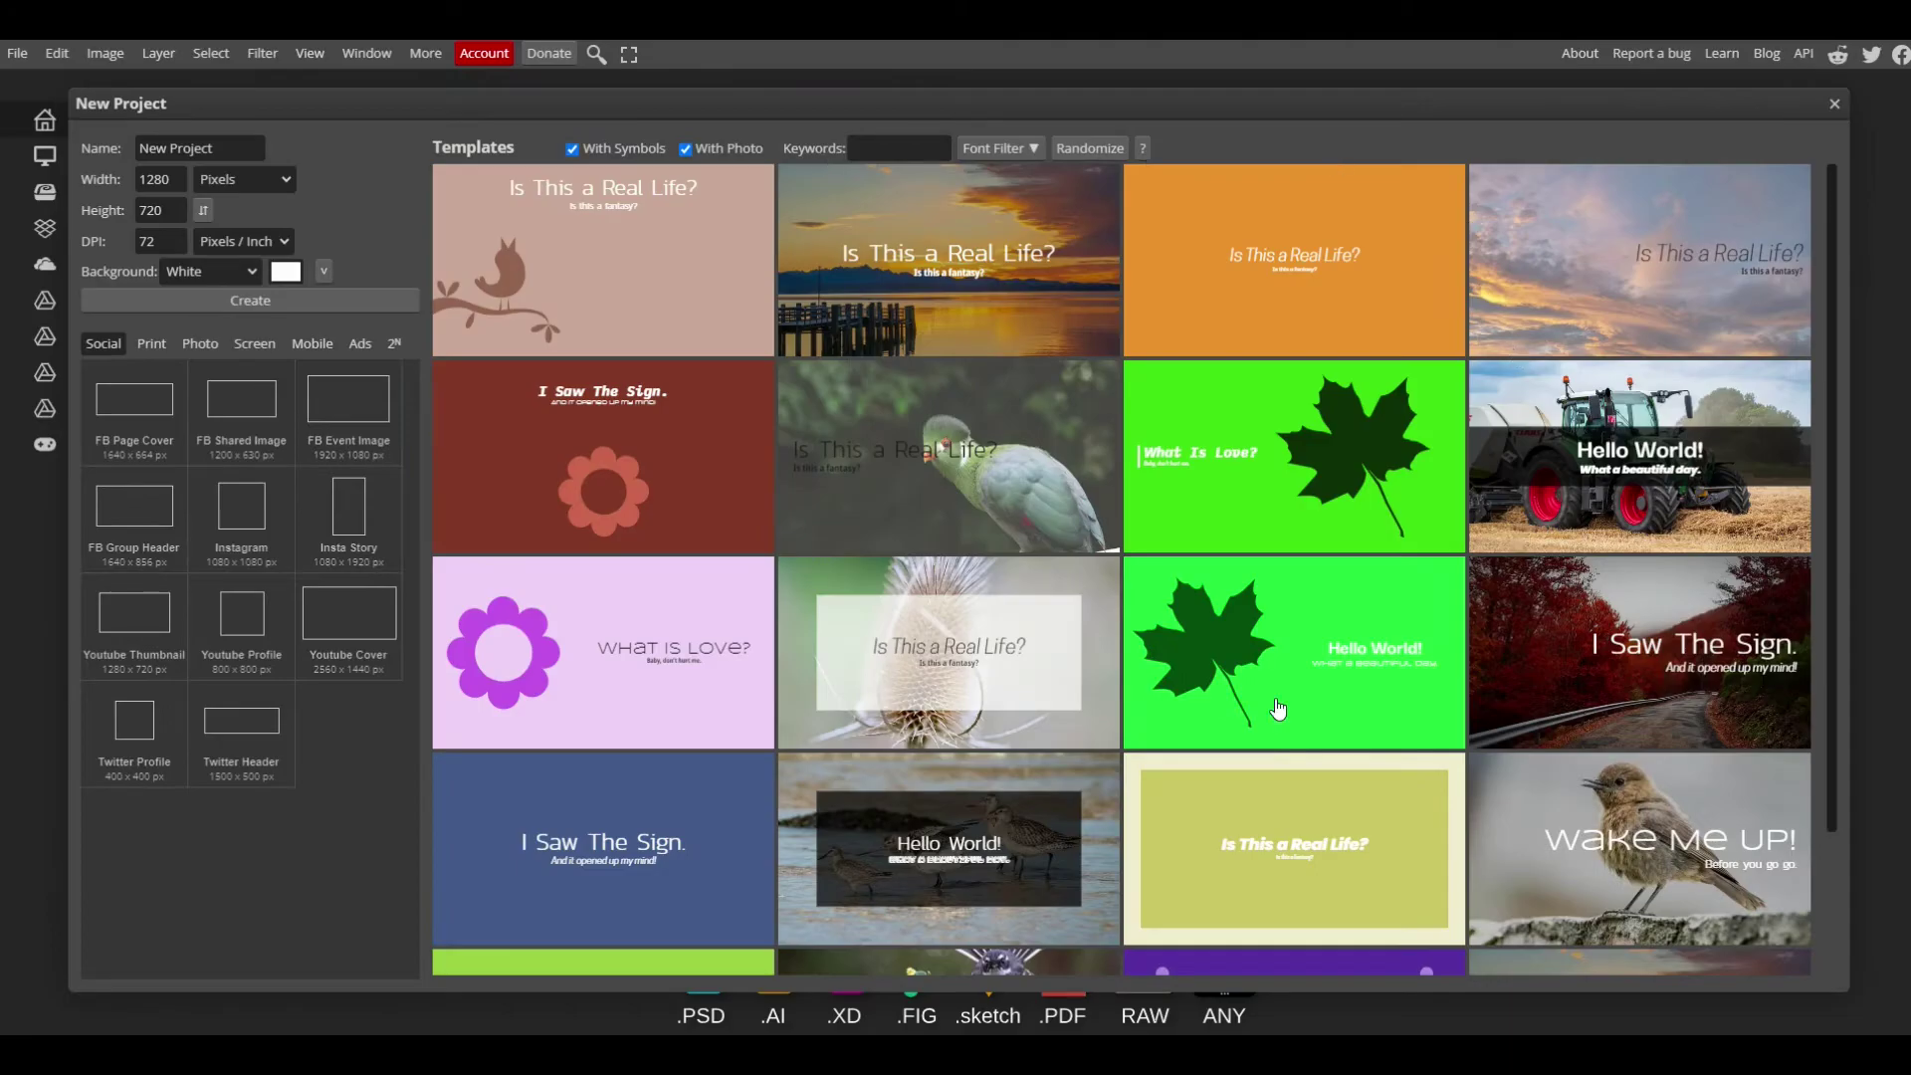
click(100, 156)
triple_click(213, 152)
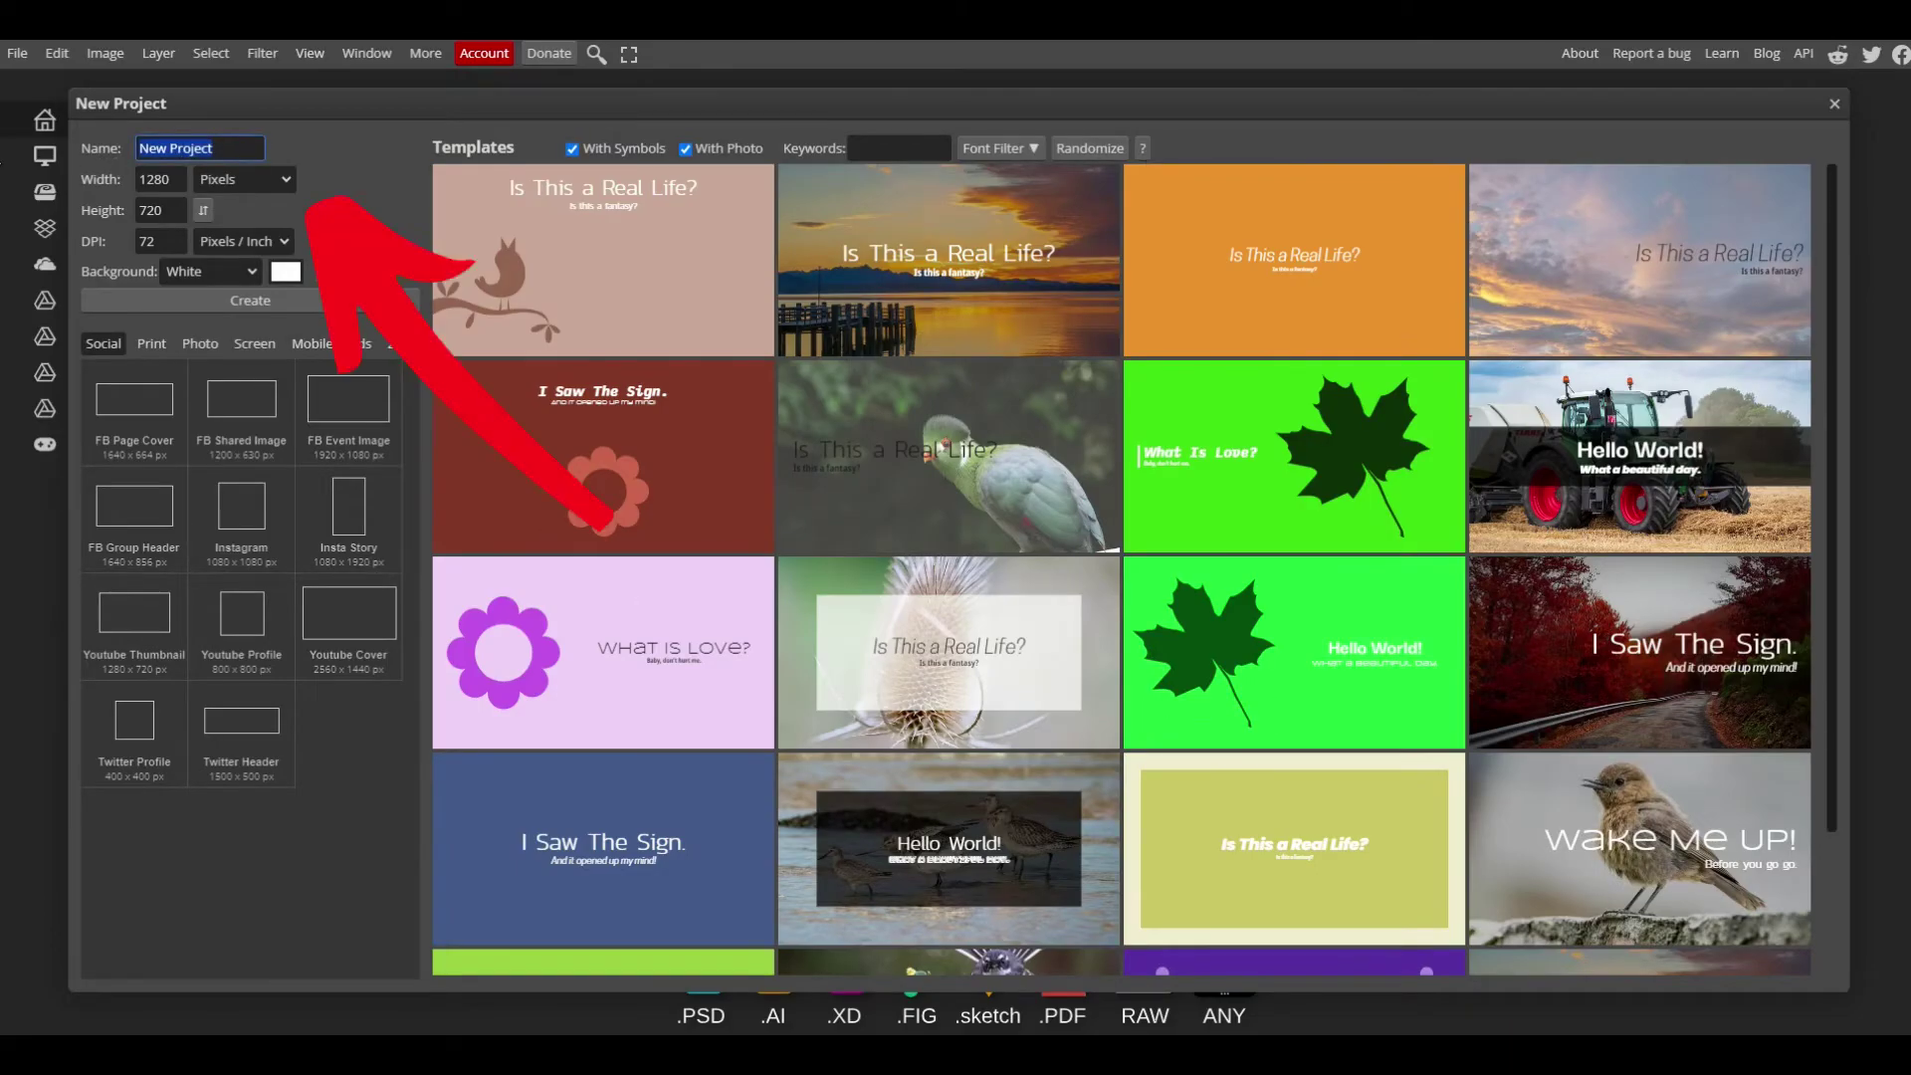
text(Banksy)
key(Tab)
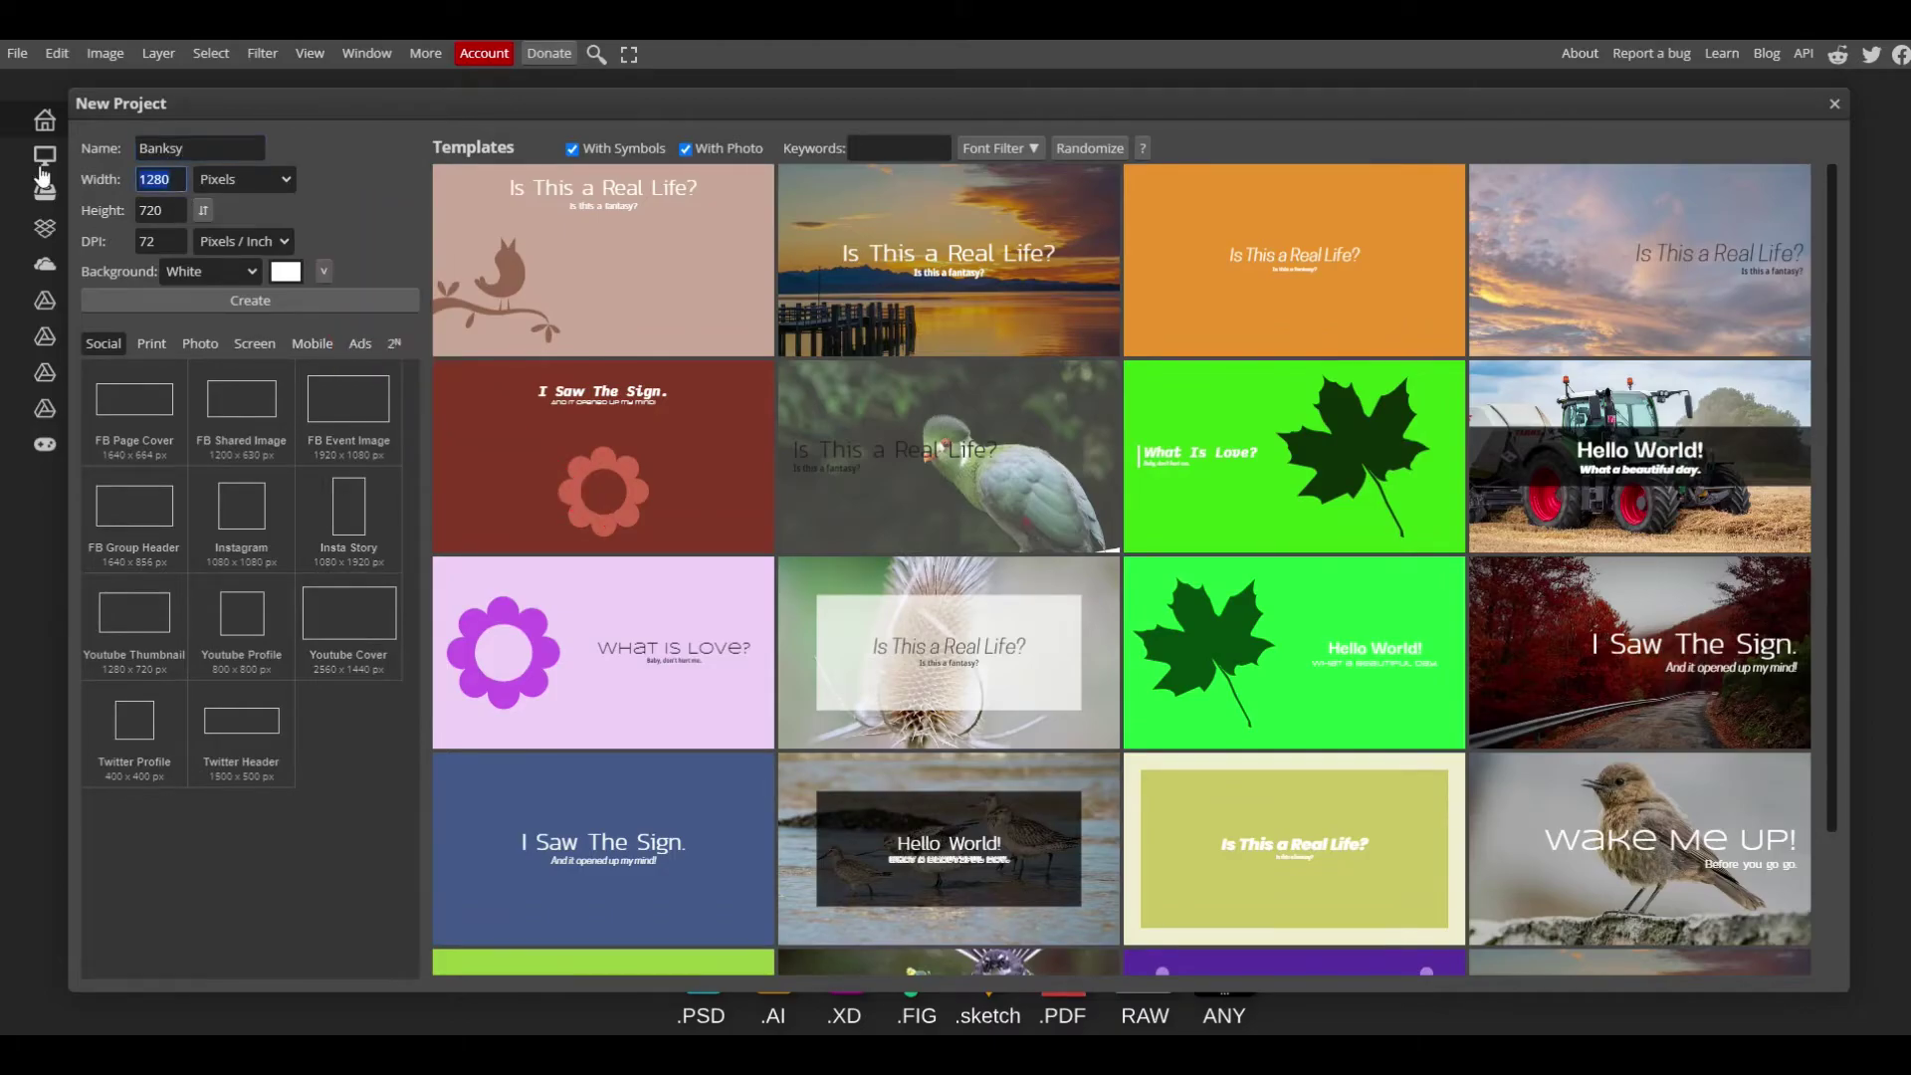
key(BackSpace)
key(Tab)
text(2)
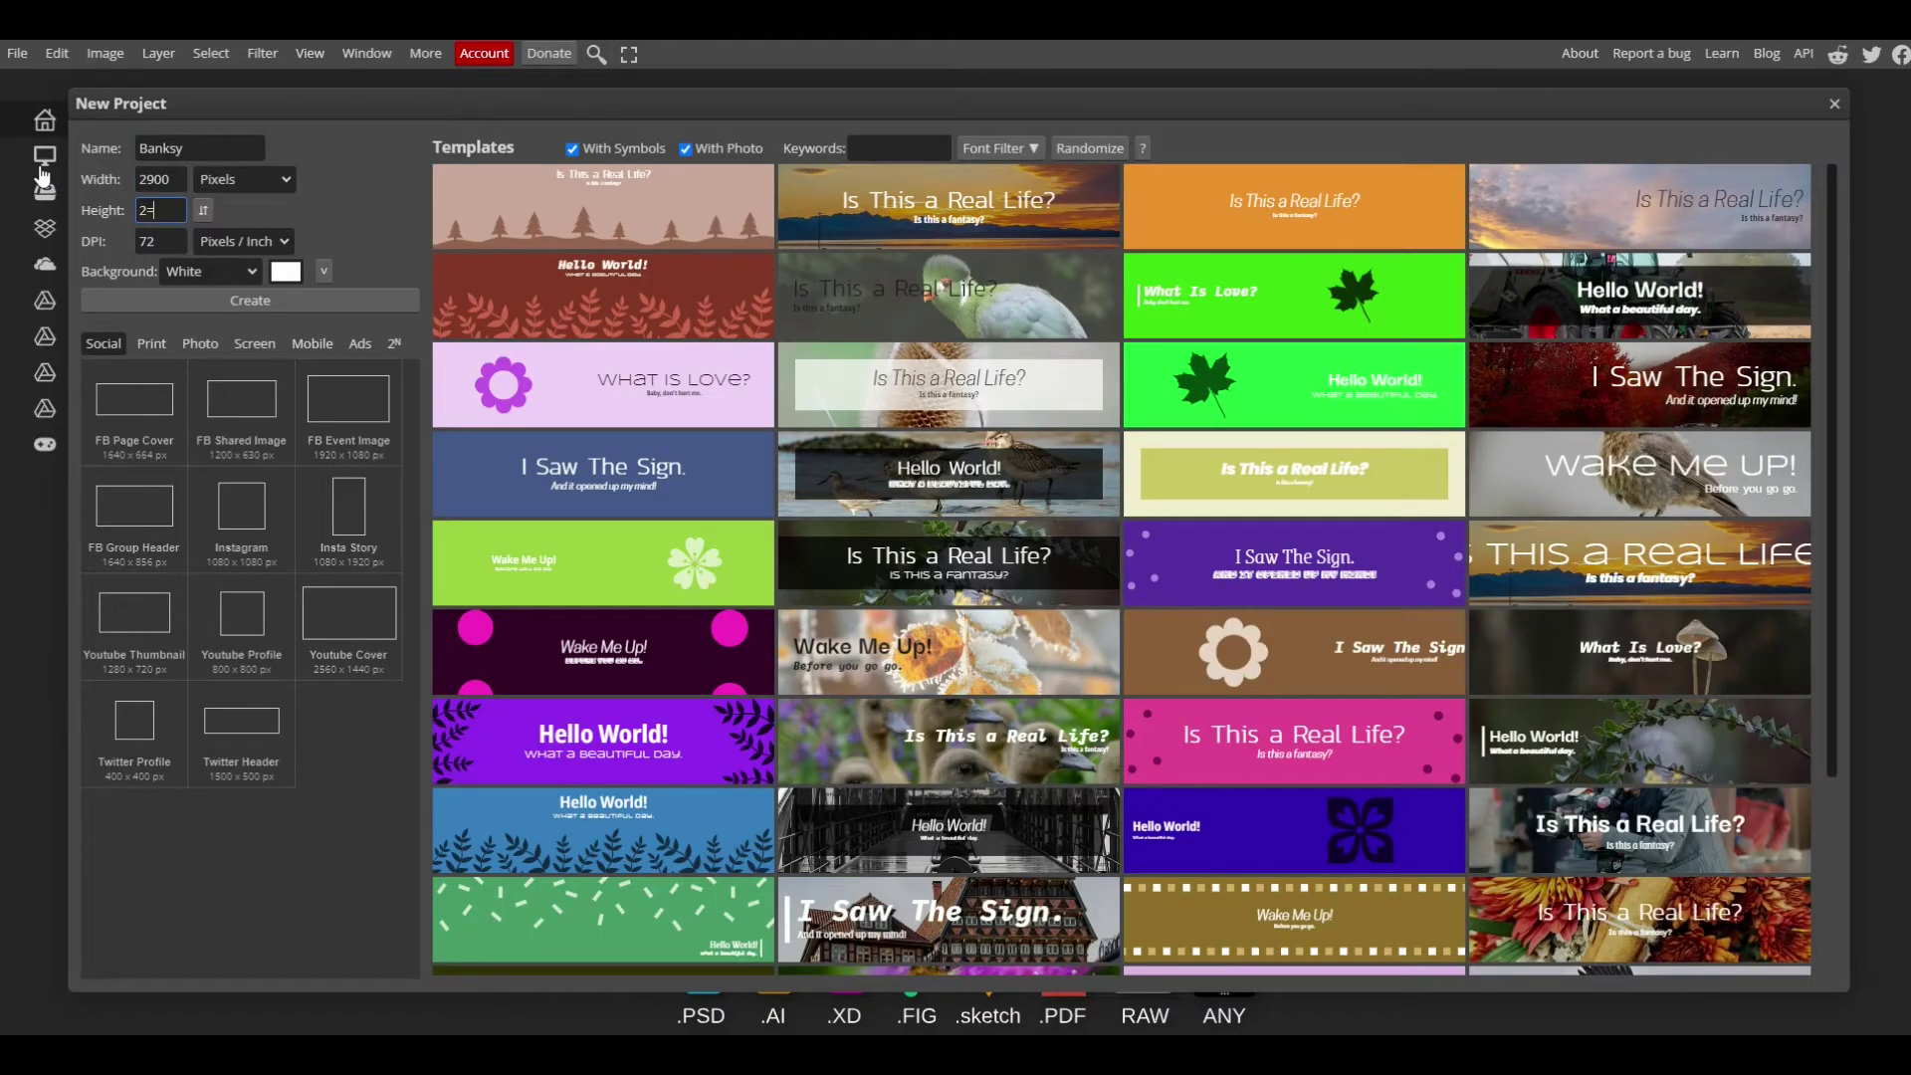
text(060)
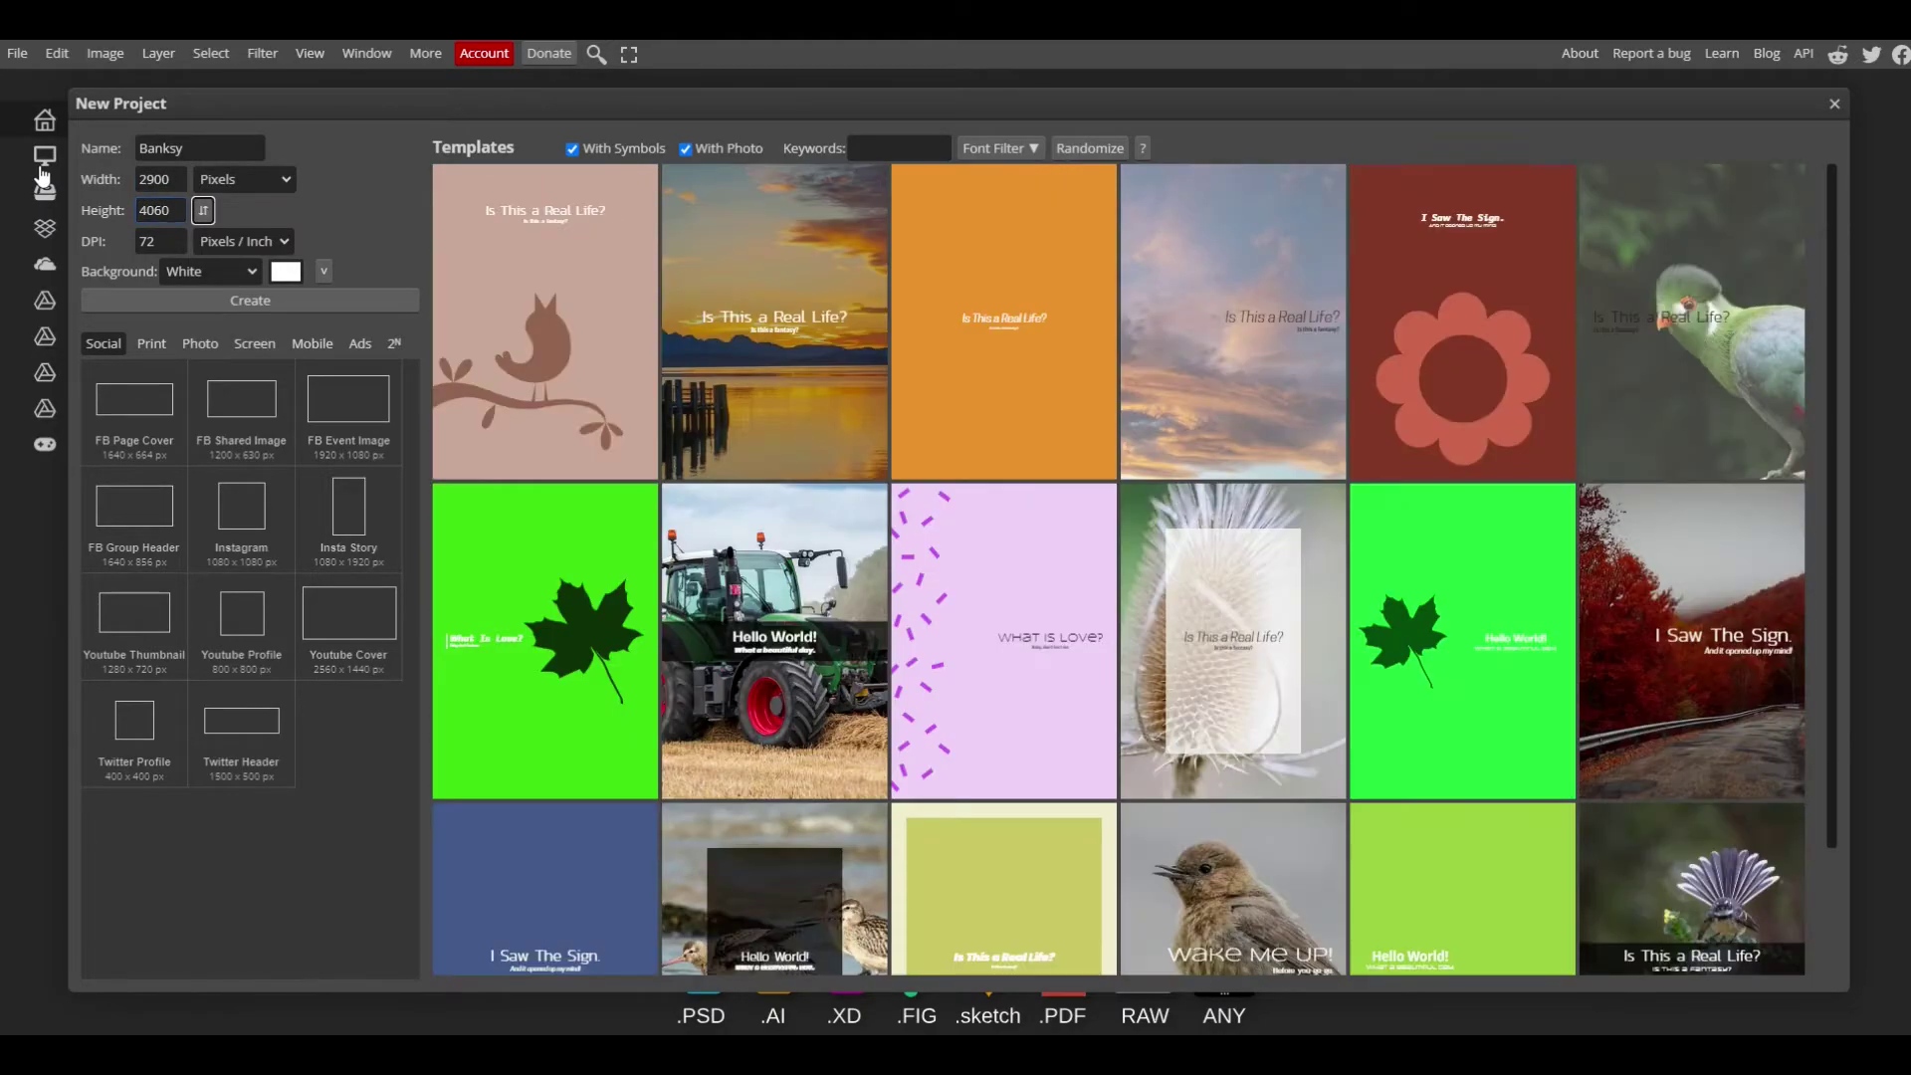
key(Tab)
click(177, 272)
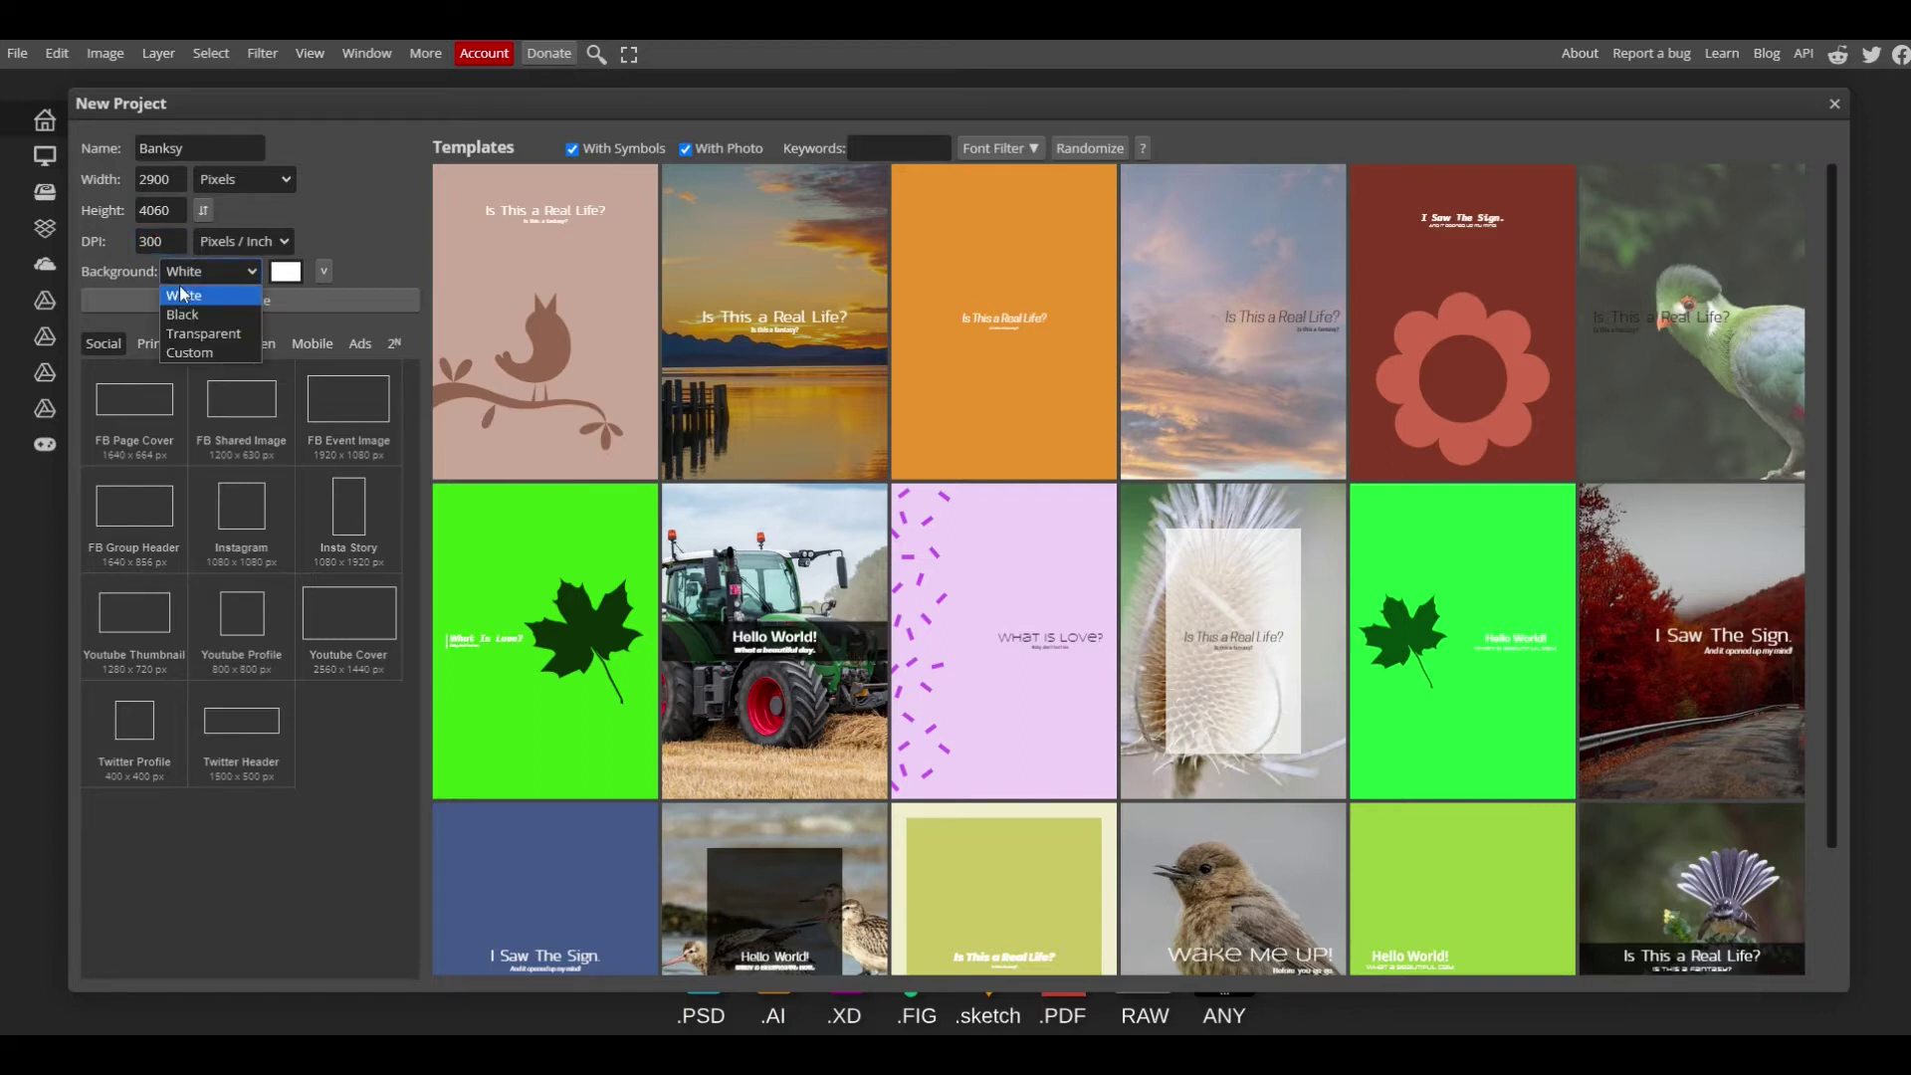
click(182, 331)
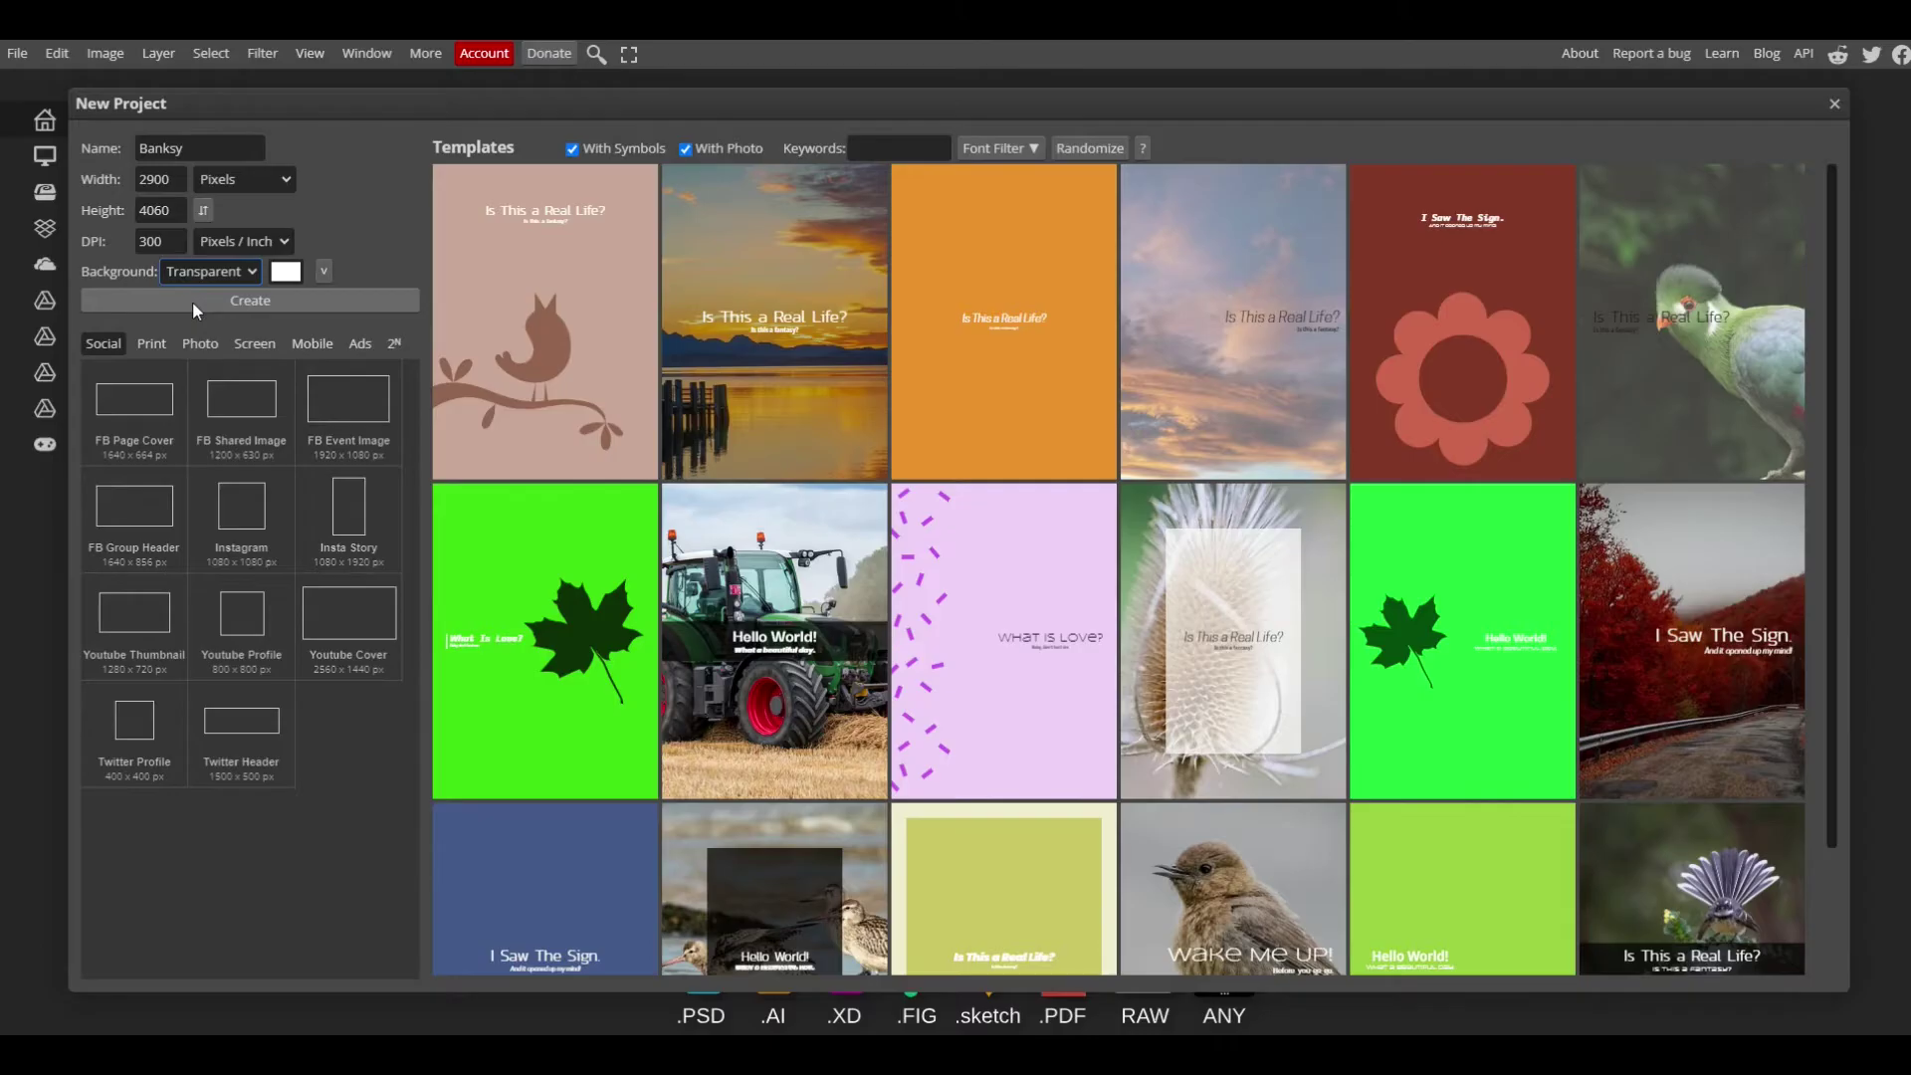
click(195, 297)
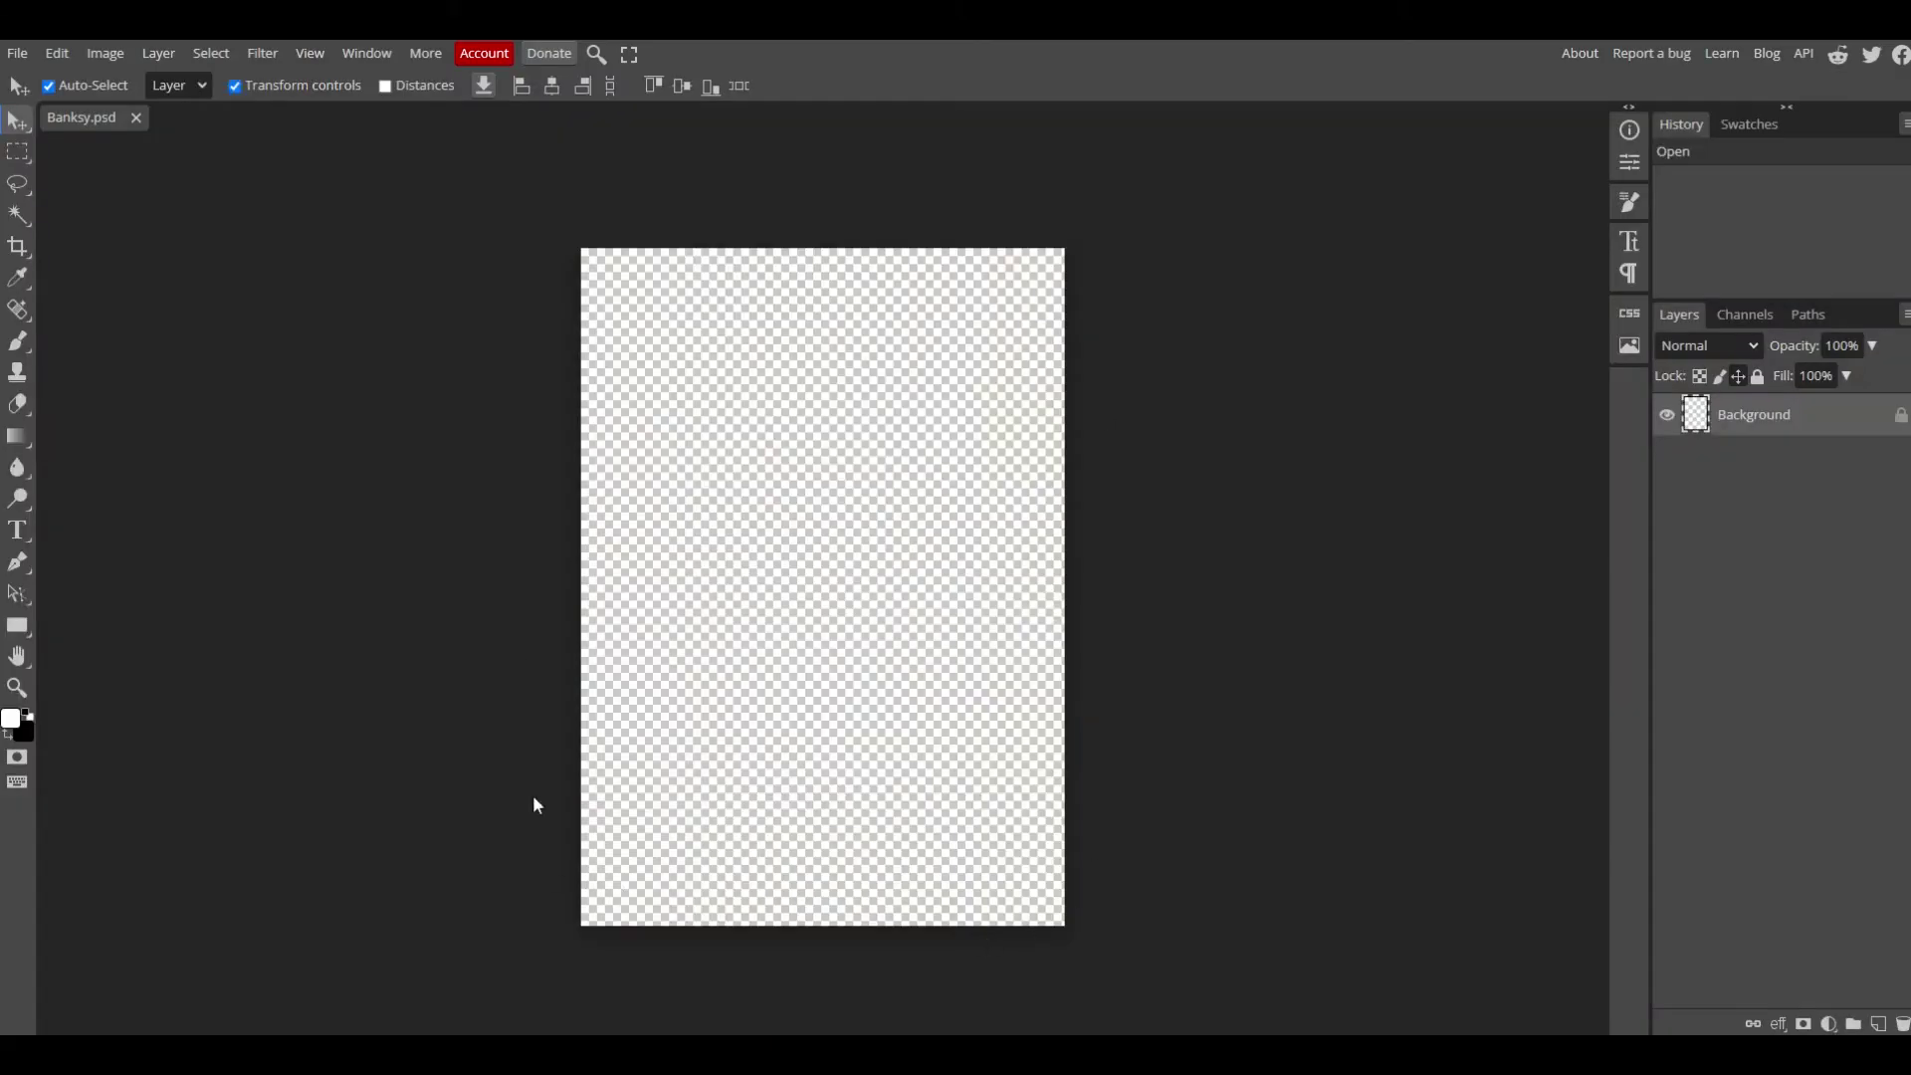
Step: Fit the blank Banksy canvas to the workspace with View > Fit The Area
click(309, 53)
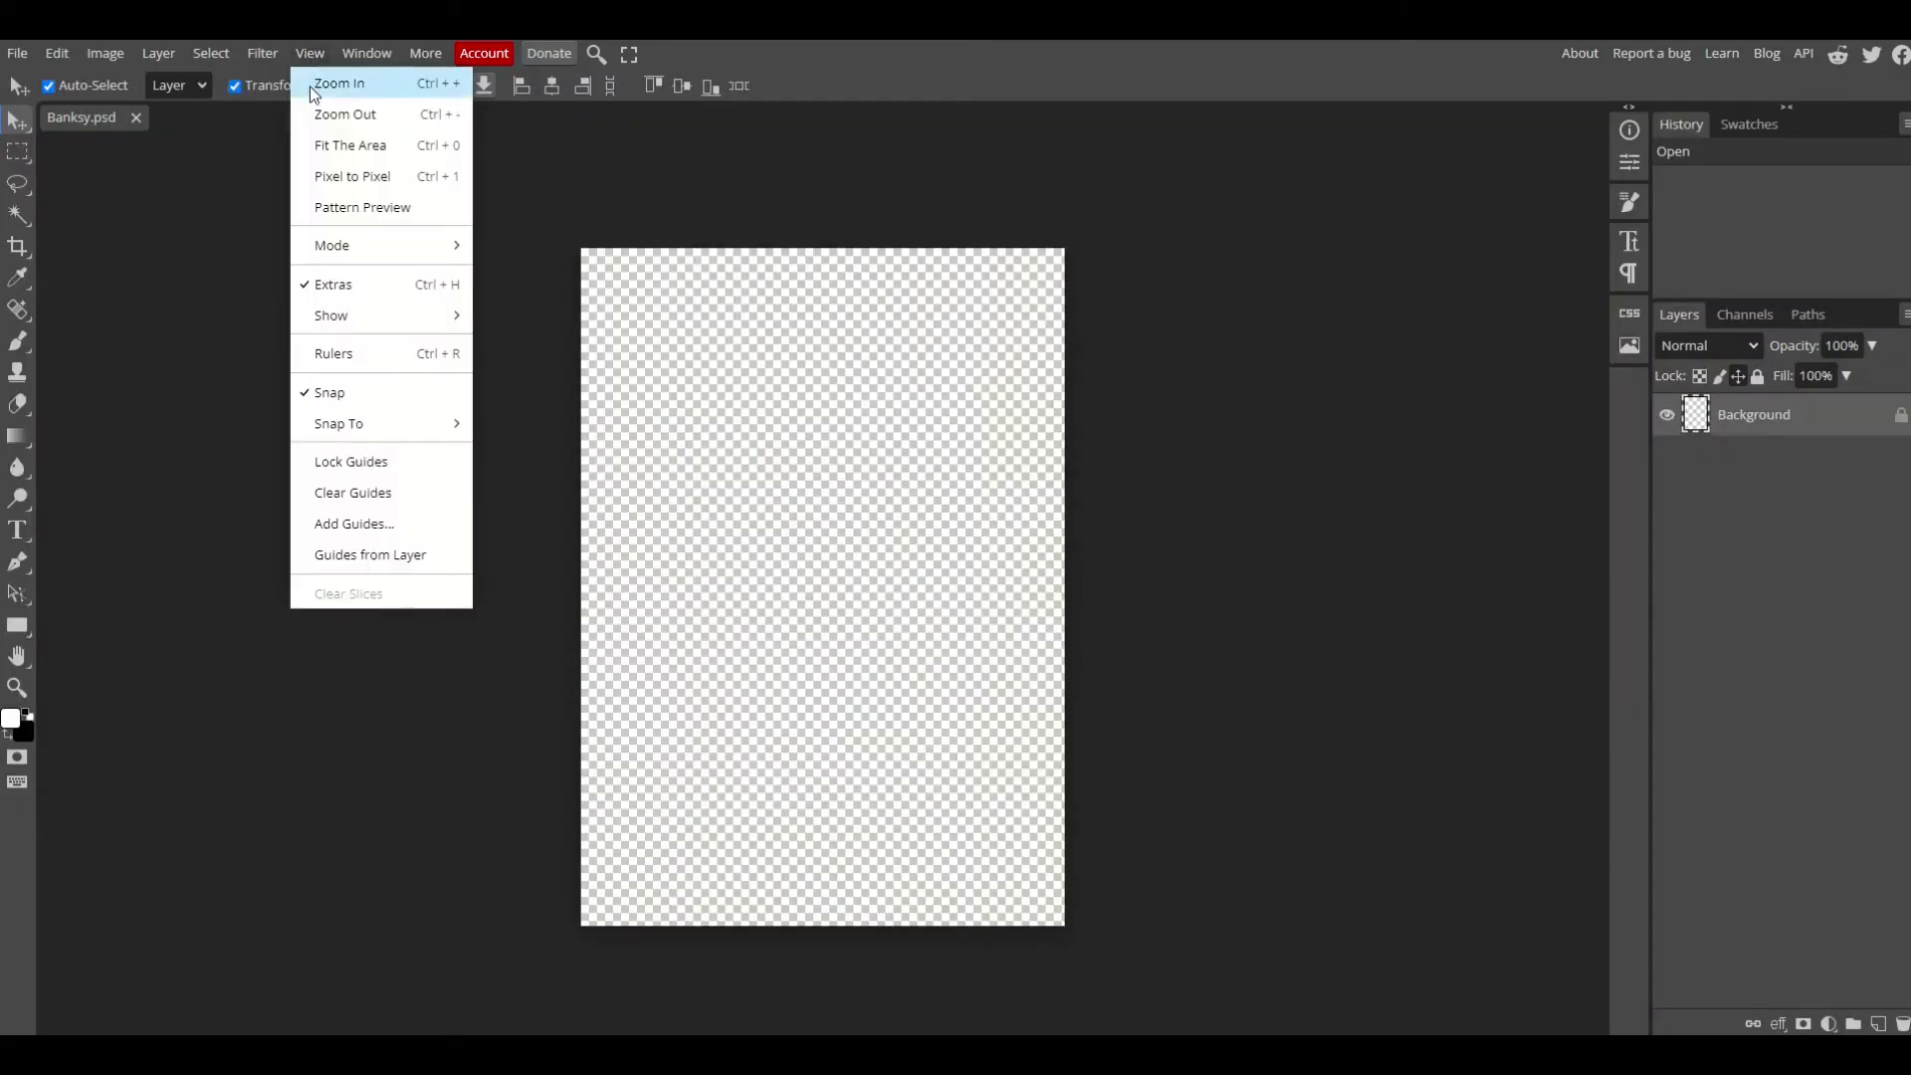
click(331, 146)
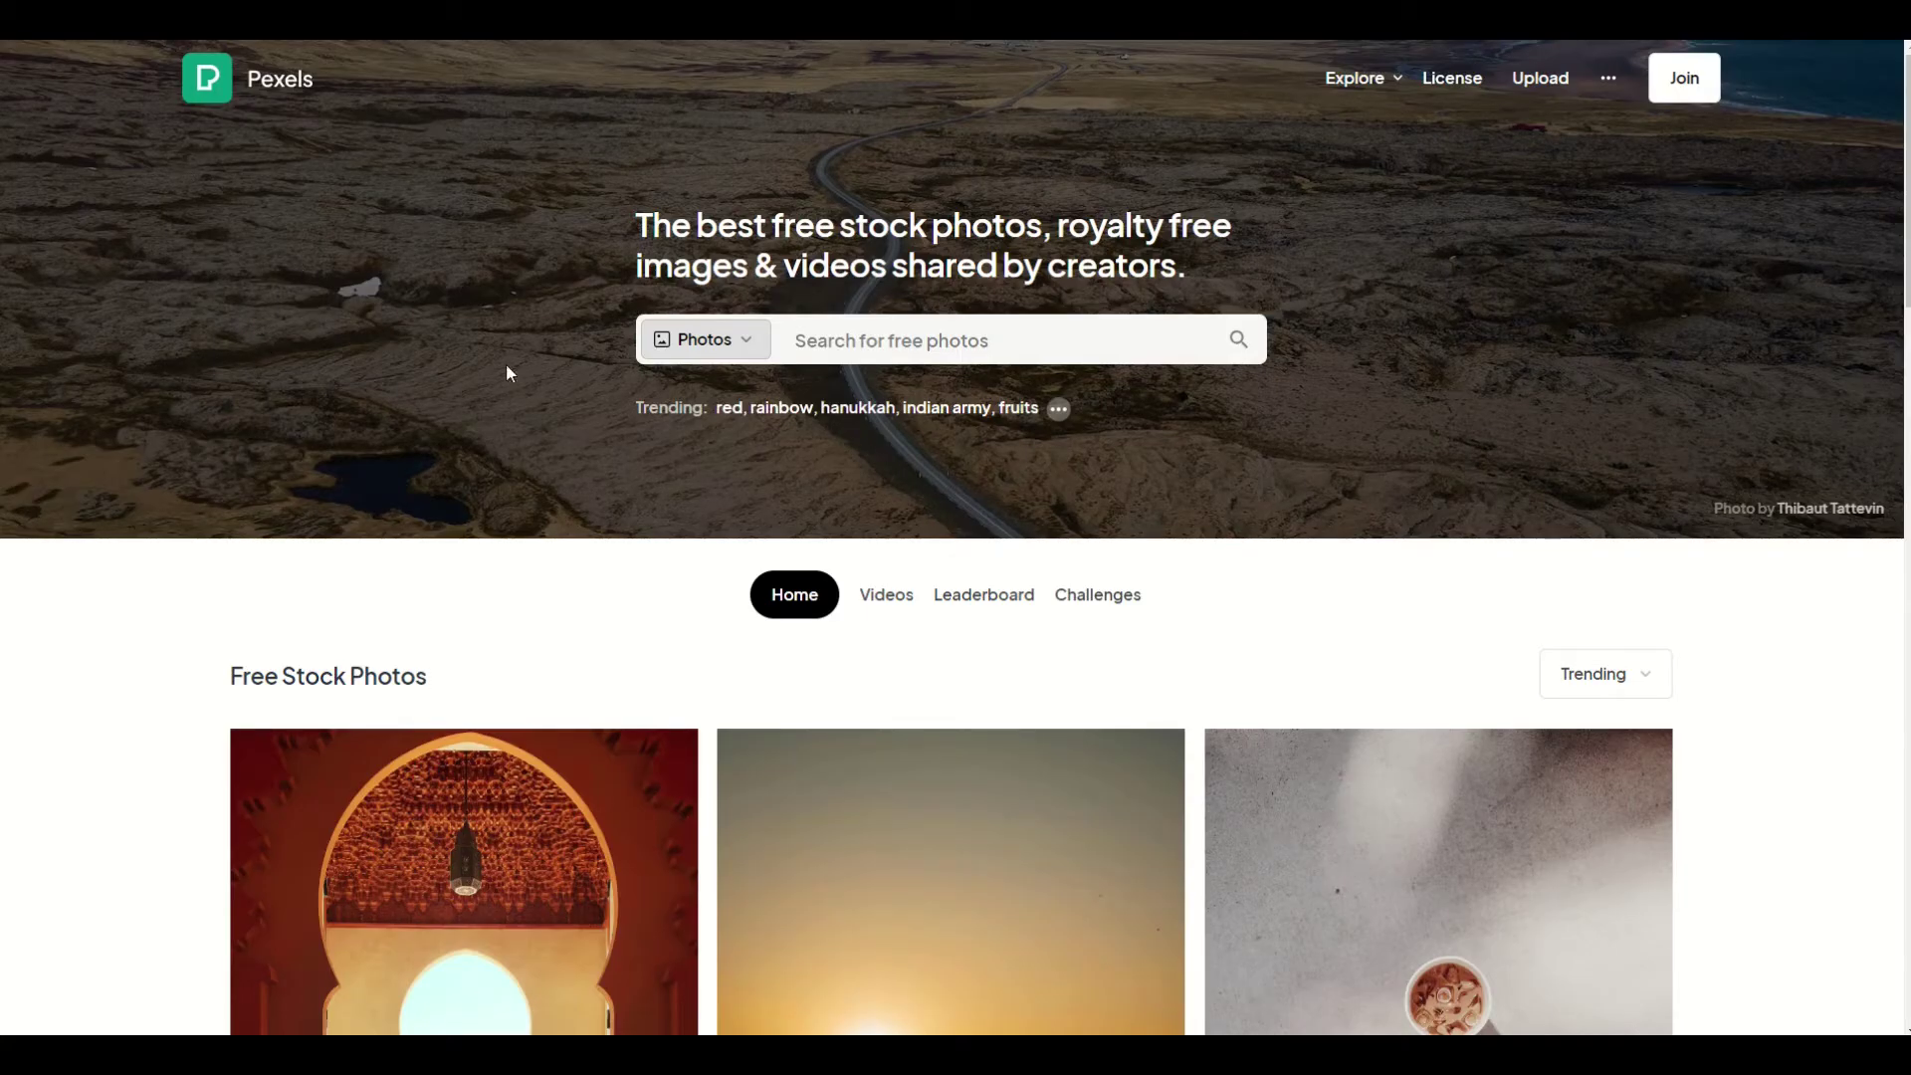
Step: Search Pexels for 'concrete' and download the Milo Textures grey concrete wall photo
click(739, 354)
click(697, 392)
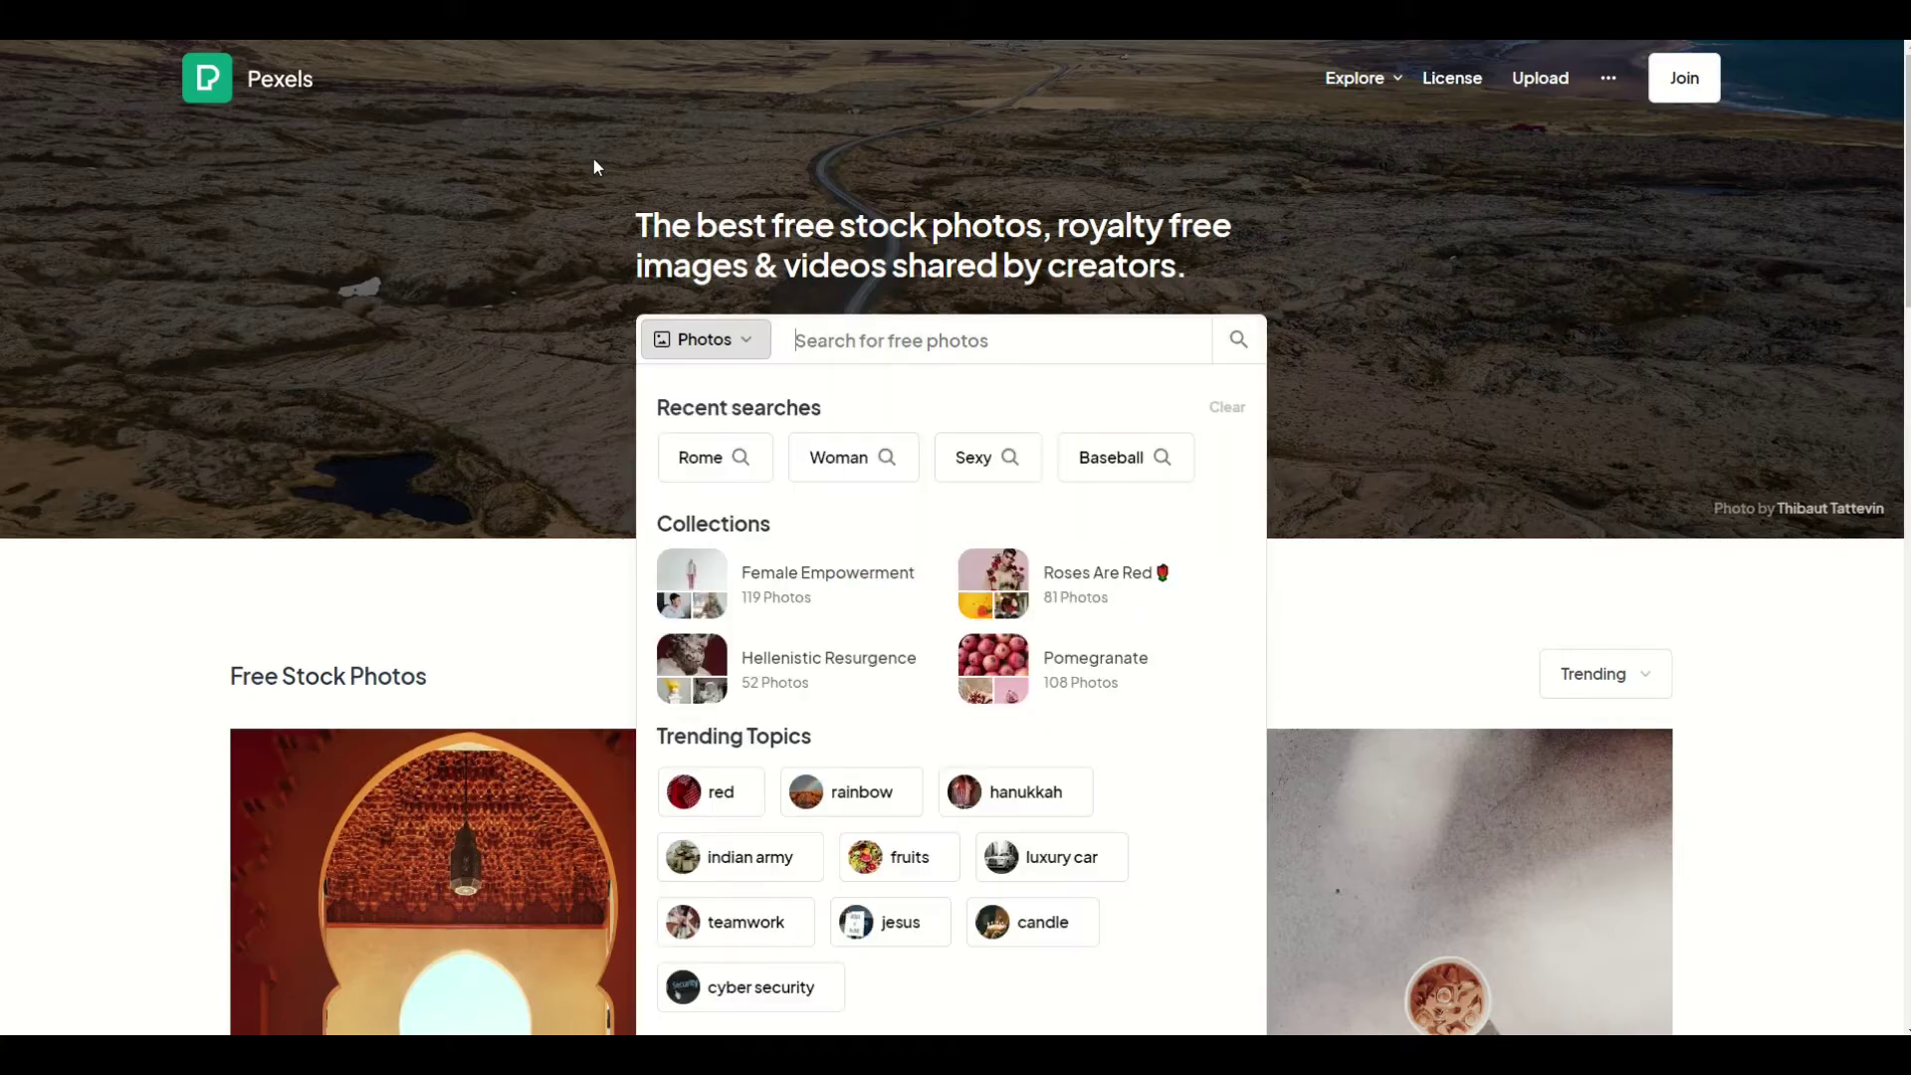
text(concrete)
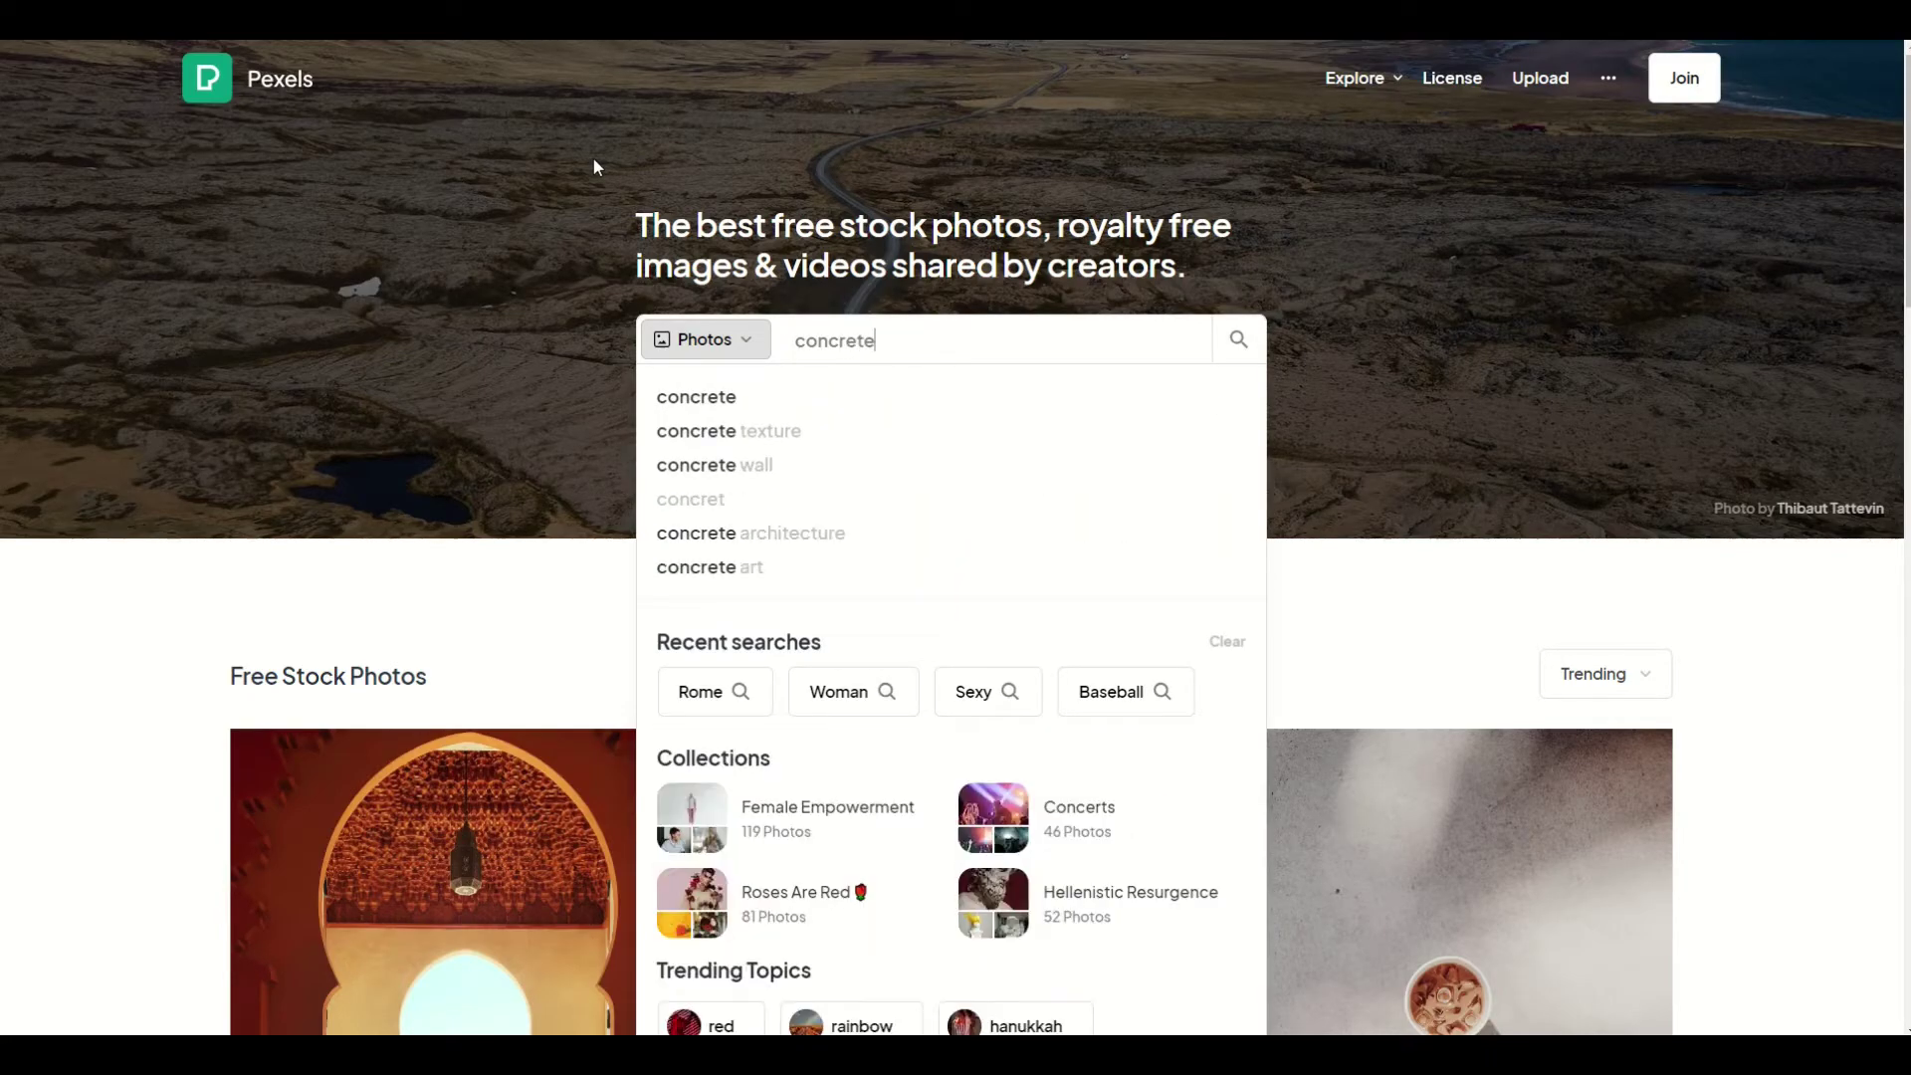
key(Return)
scroll(562, 476, down, 2)
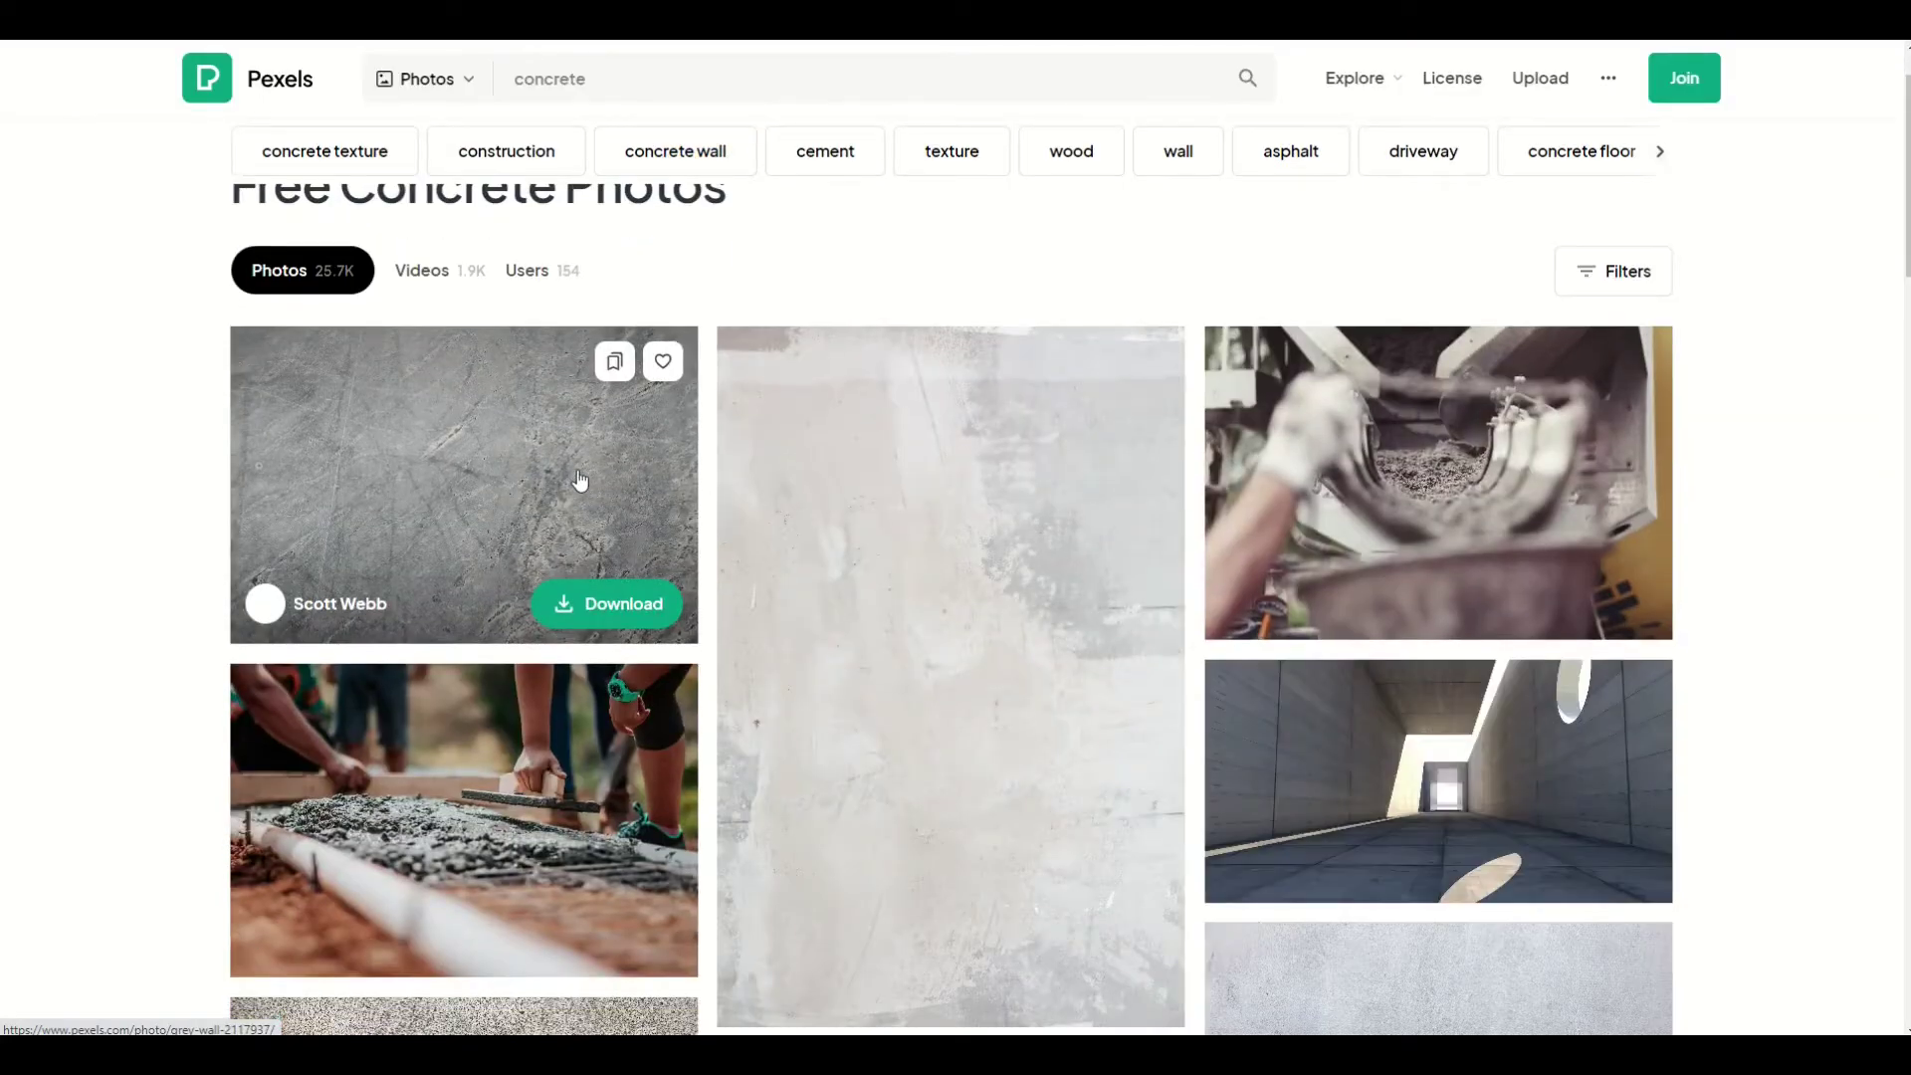
scroll(1263, 589, down, 3)
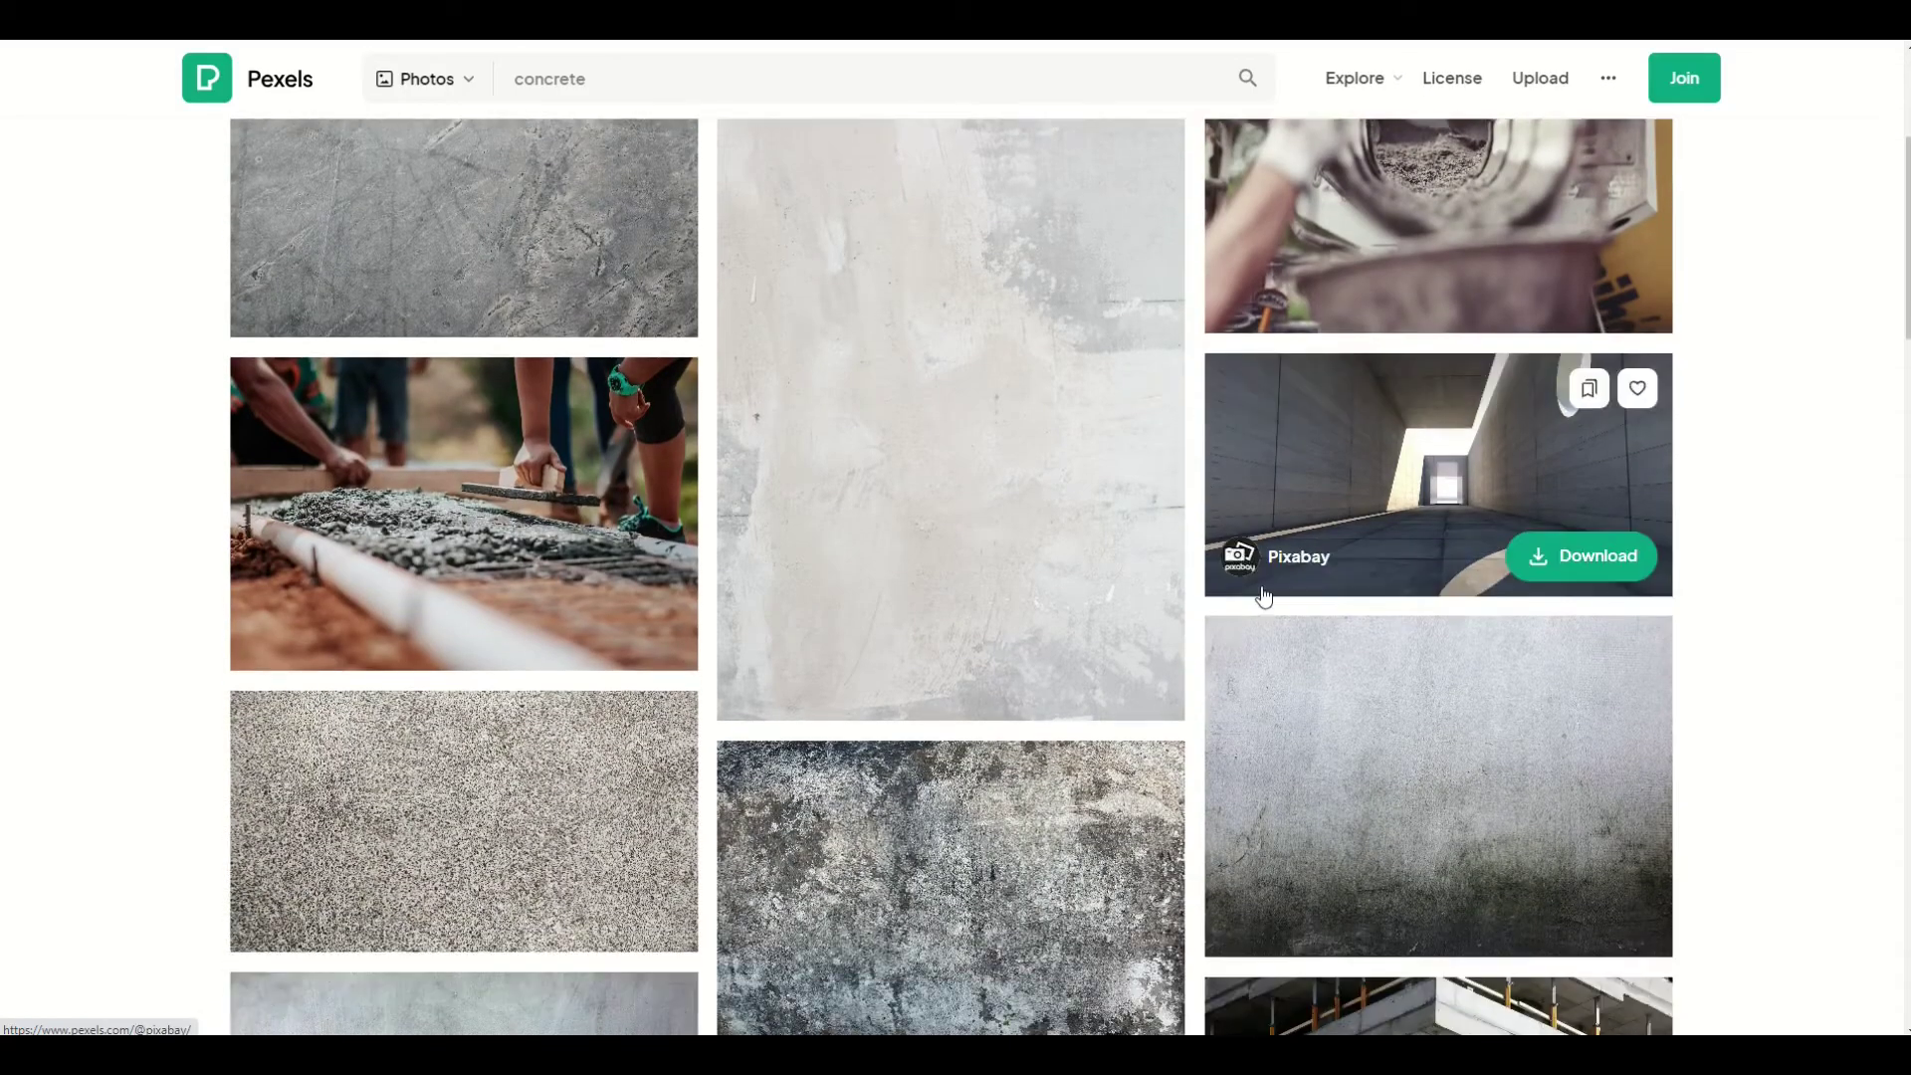
scroll(1282, 746, down, 3)
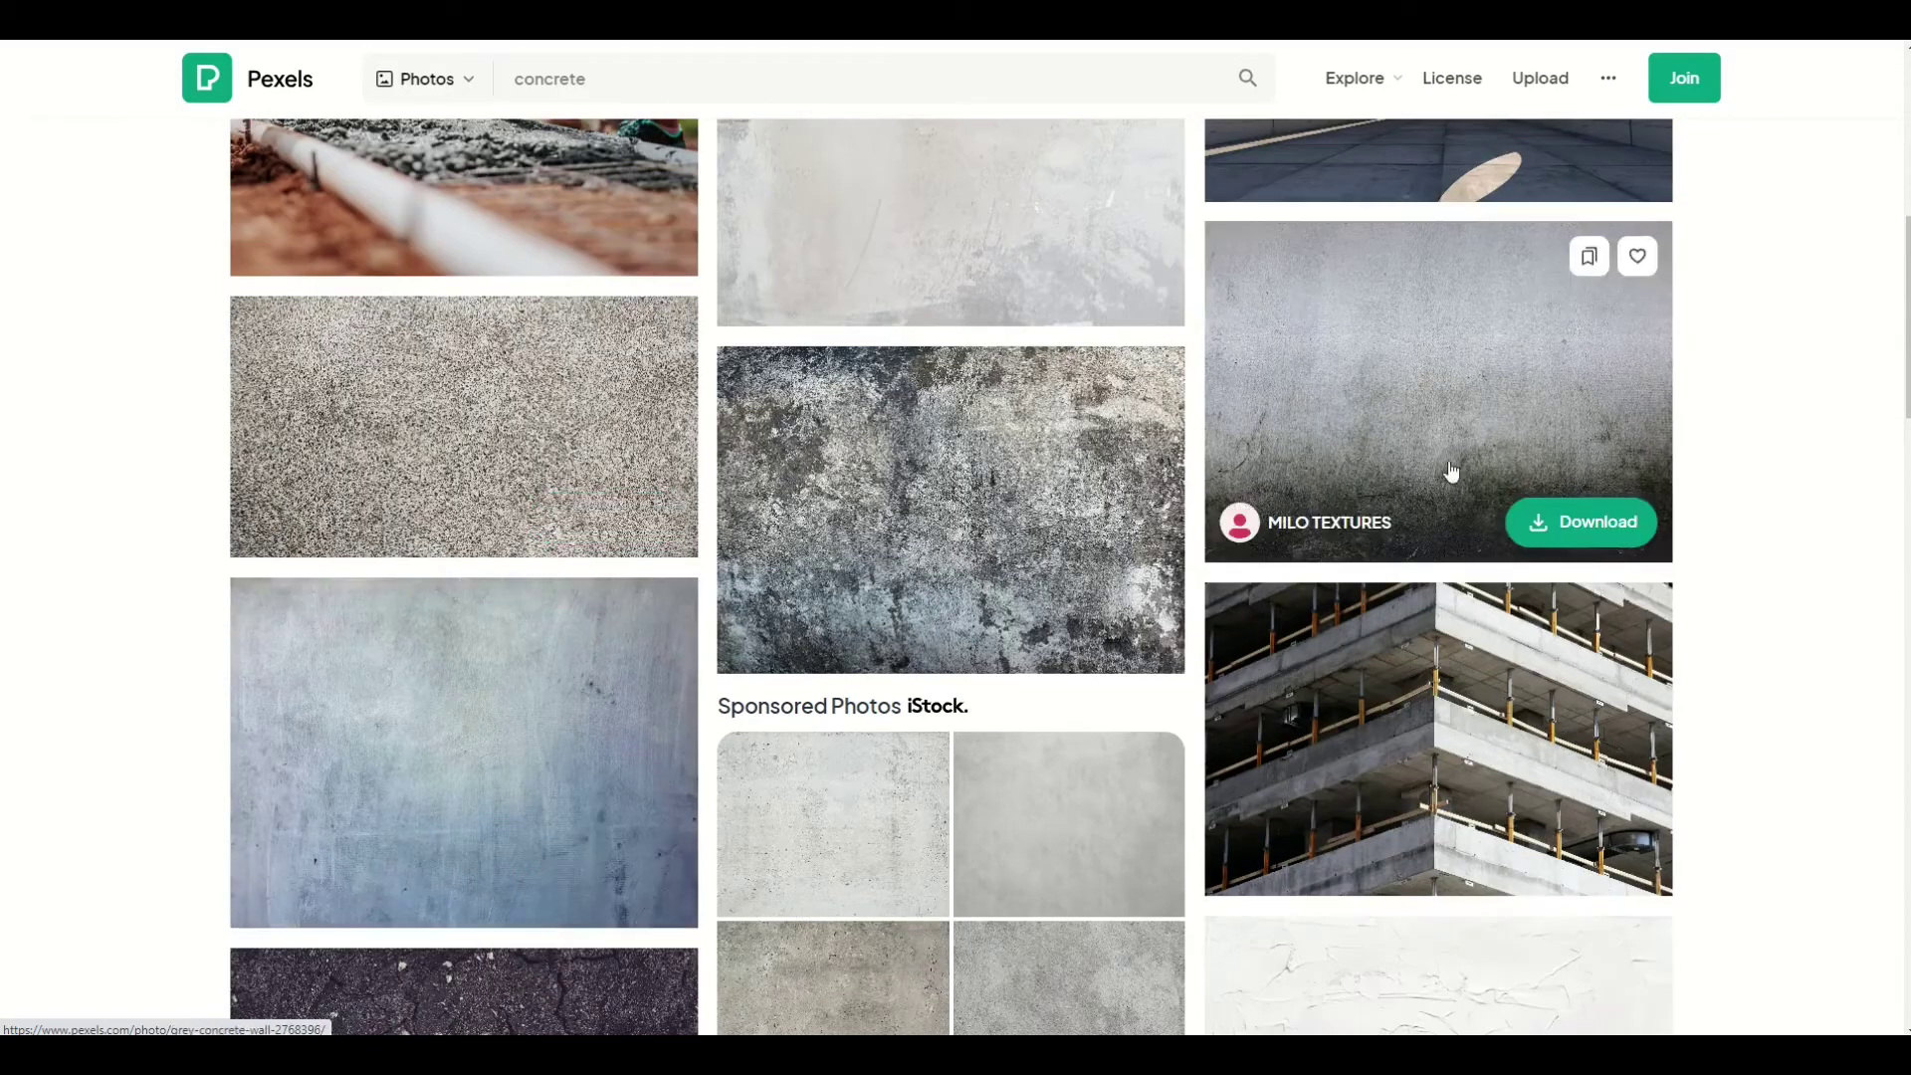
click(1363, 389)
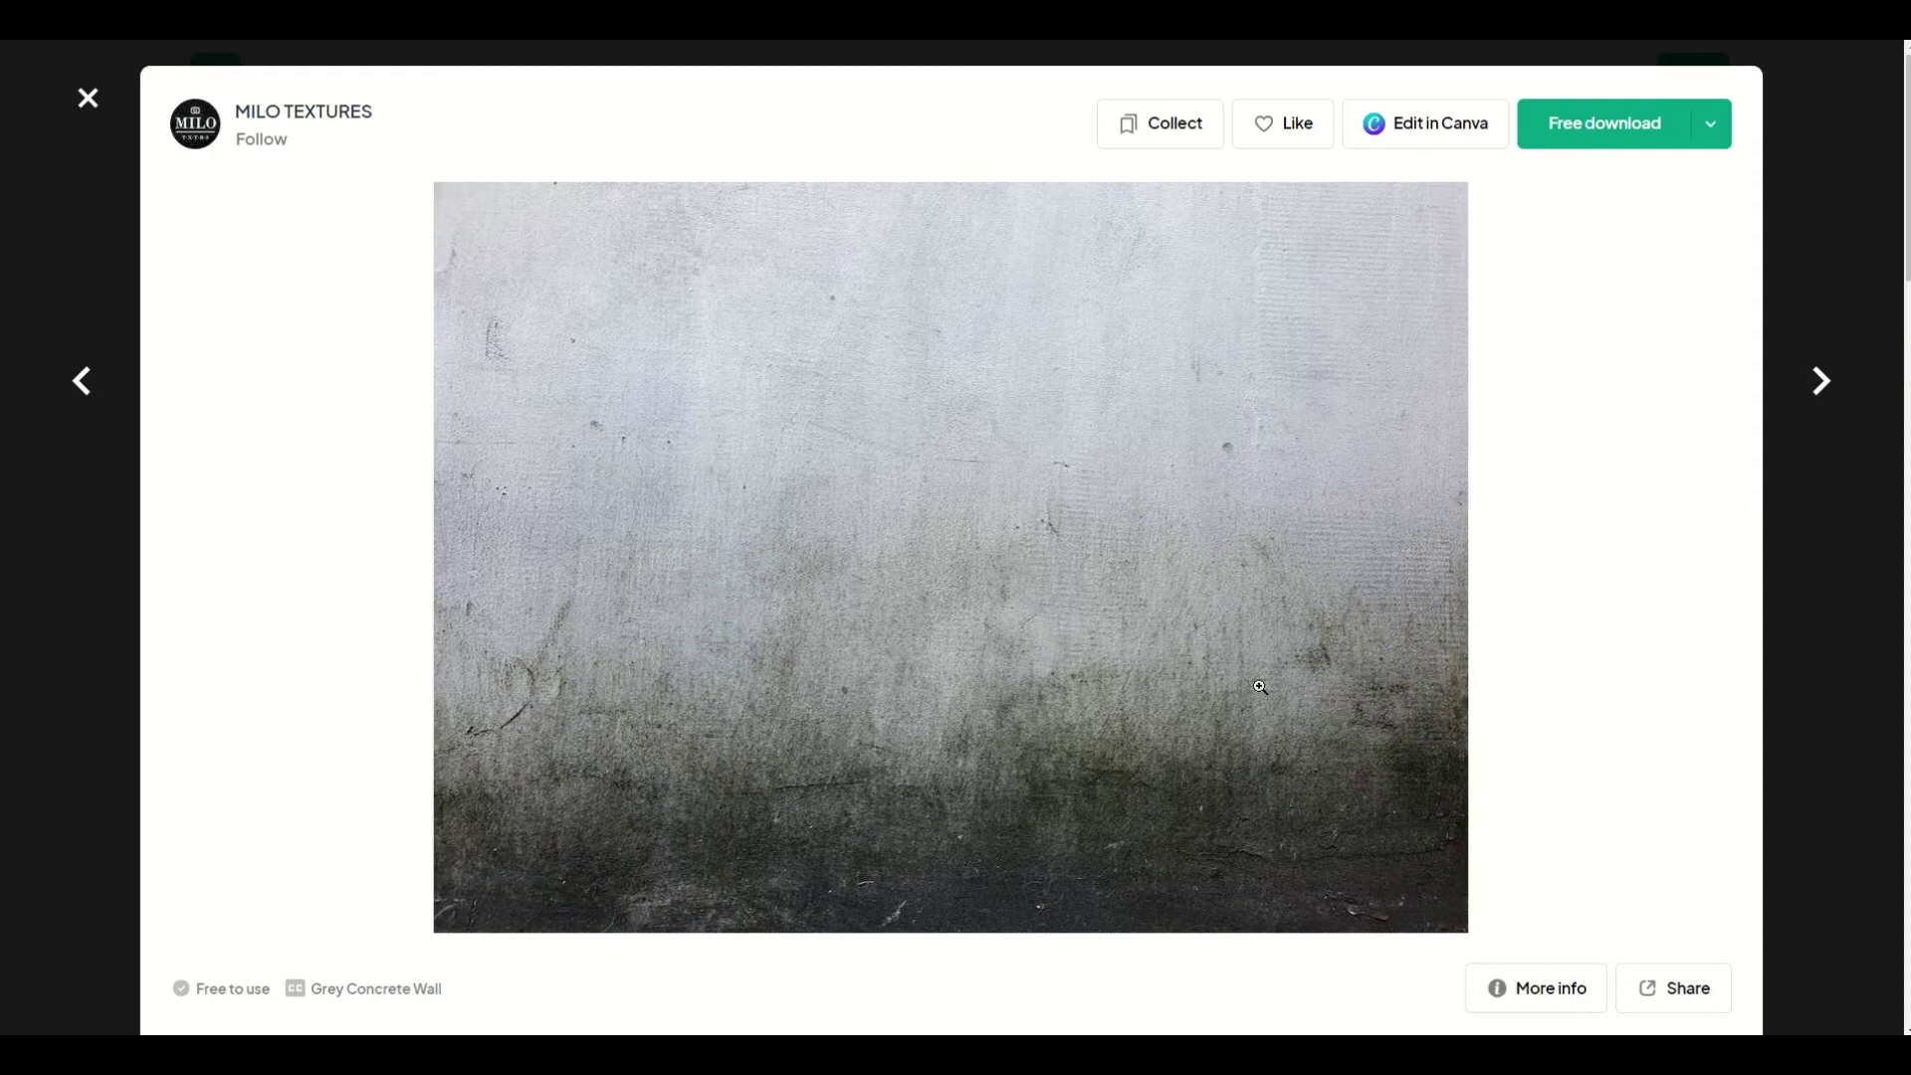
click(1614, 125)
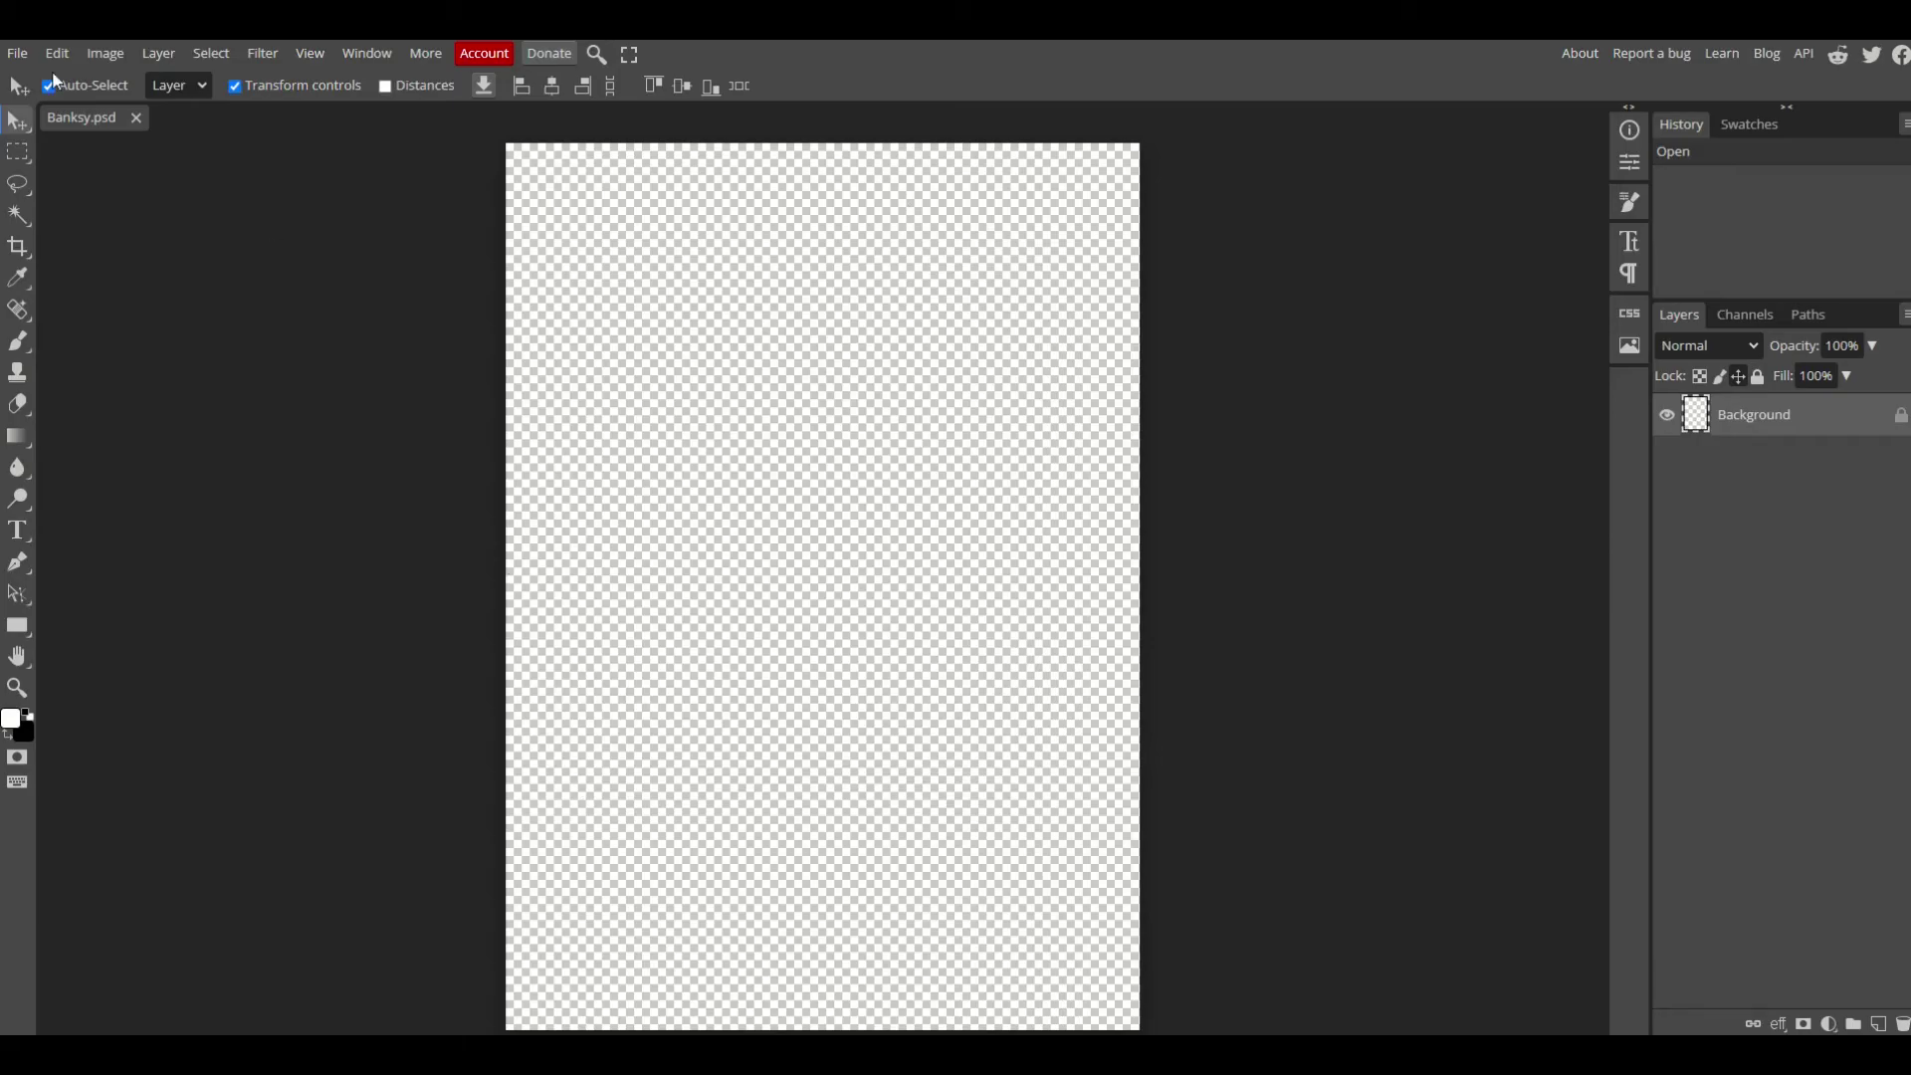
Step: Place the grey concrete texture file into the Banksy document with File > Open & Place
click(17, 52)
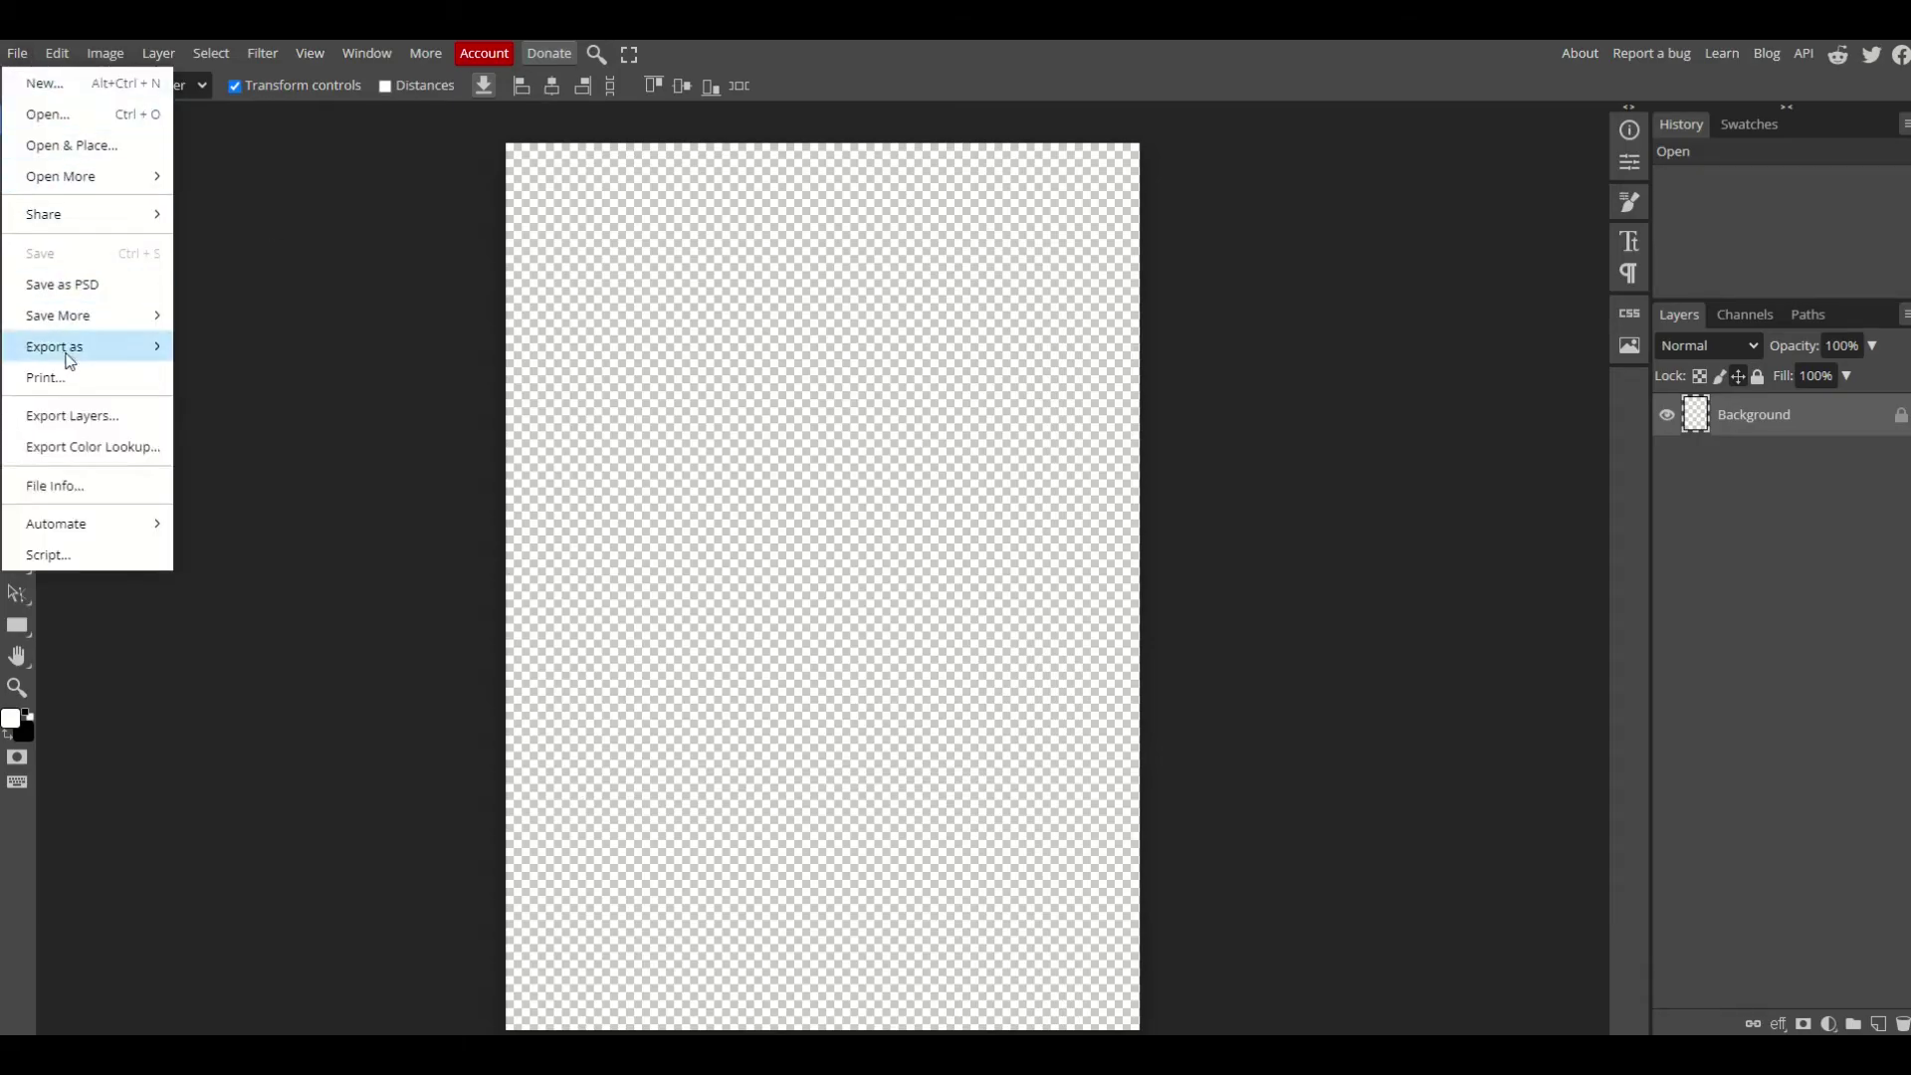
click(115, 147)
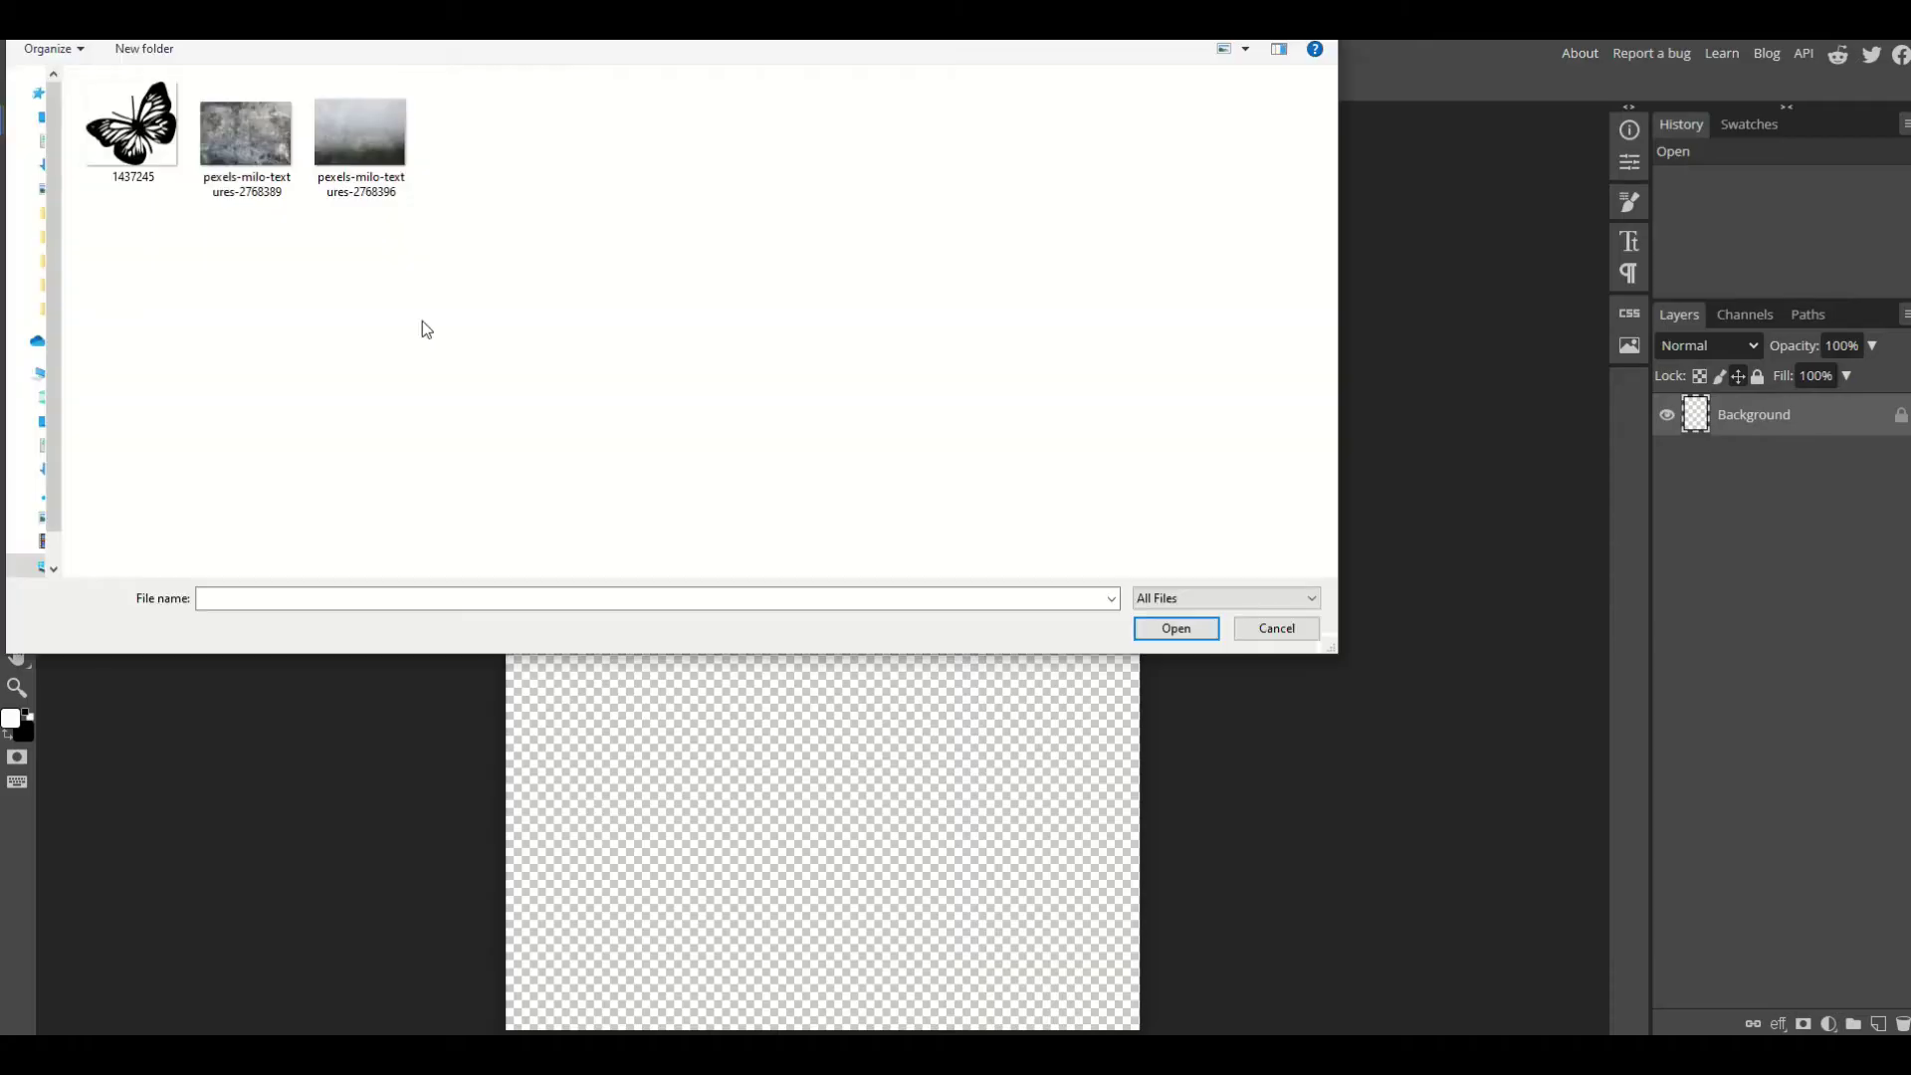
double_click(347, 134)
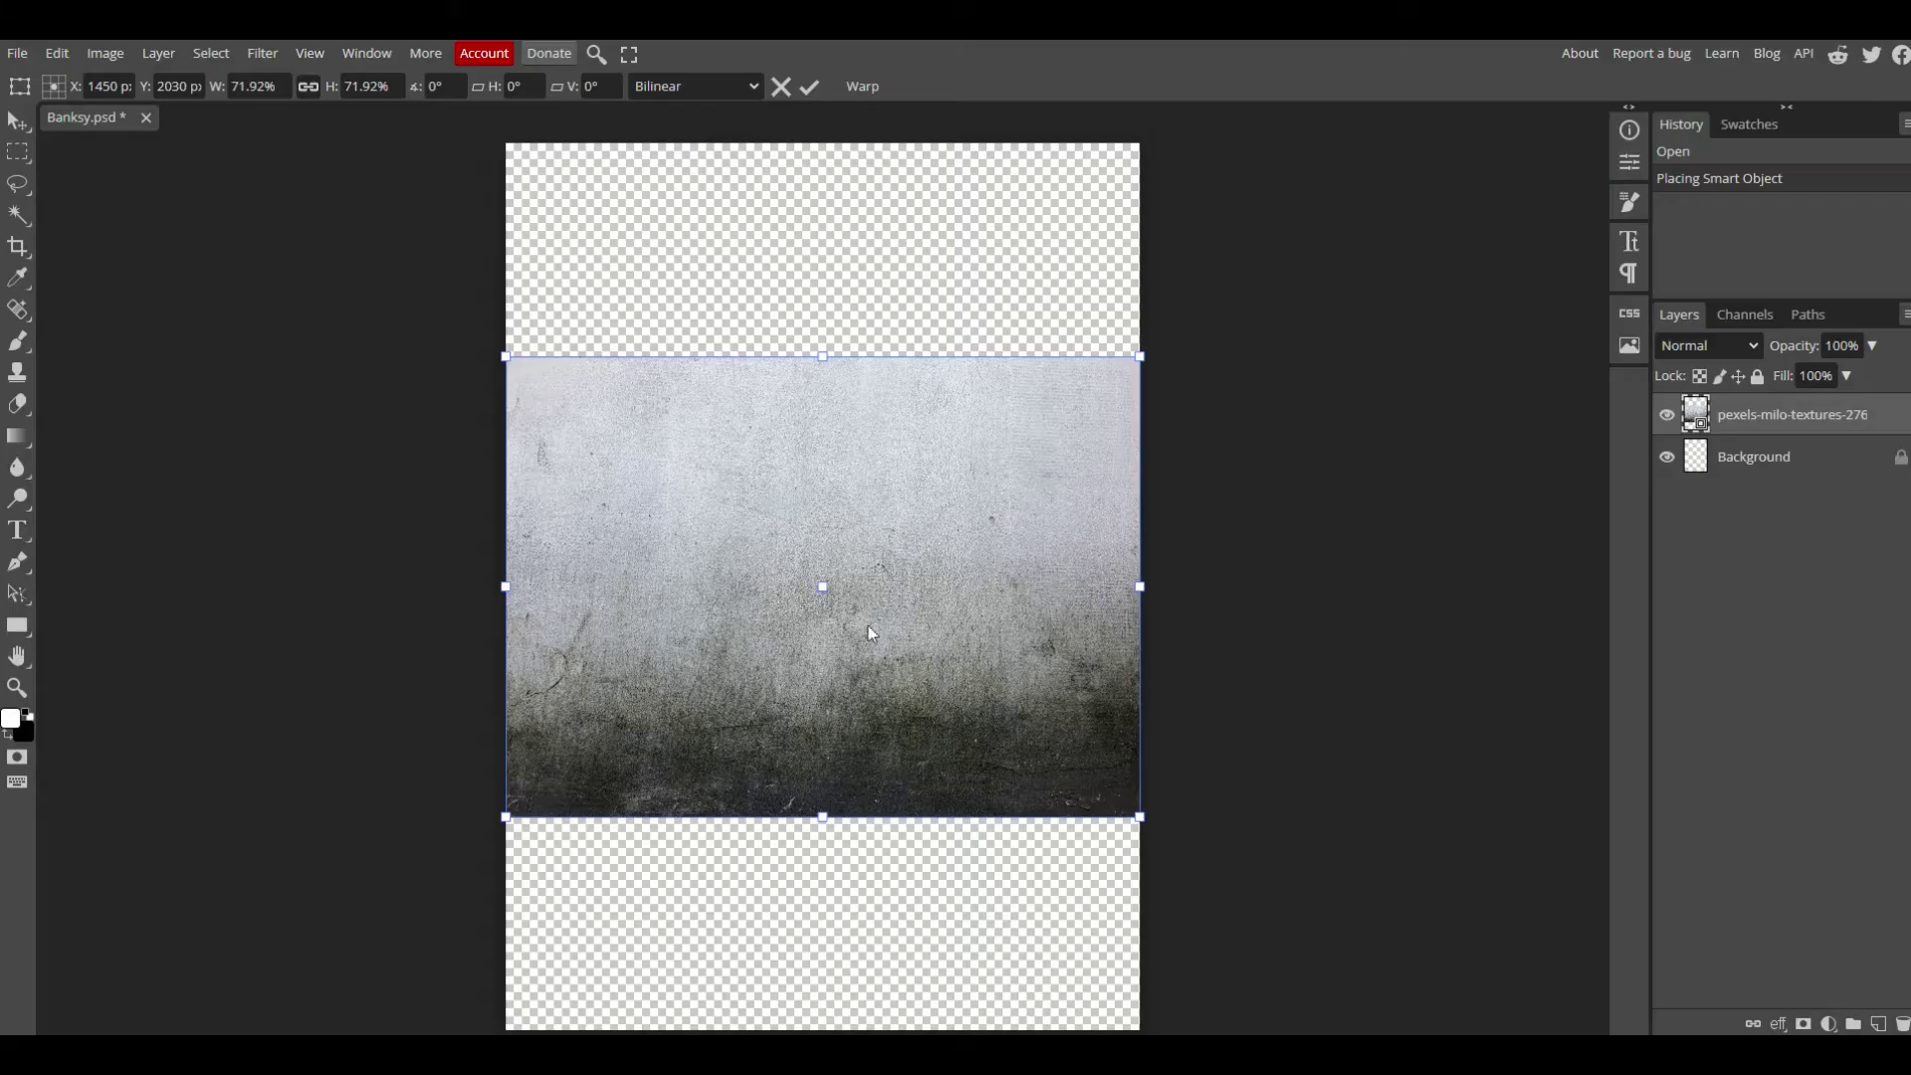
Step: Scale and shift the concrete texture over the canvas, then apply the transform
drag(506, 356, 555, 392)
drag(847, 394, 846, 240)
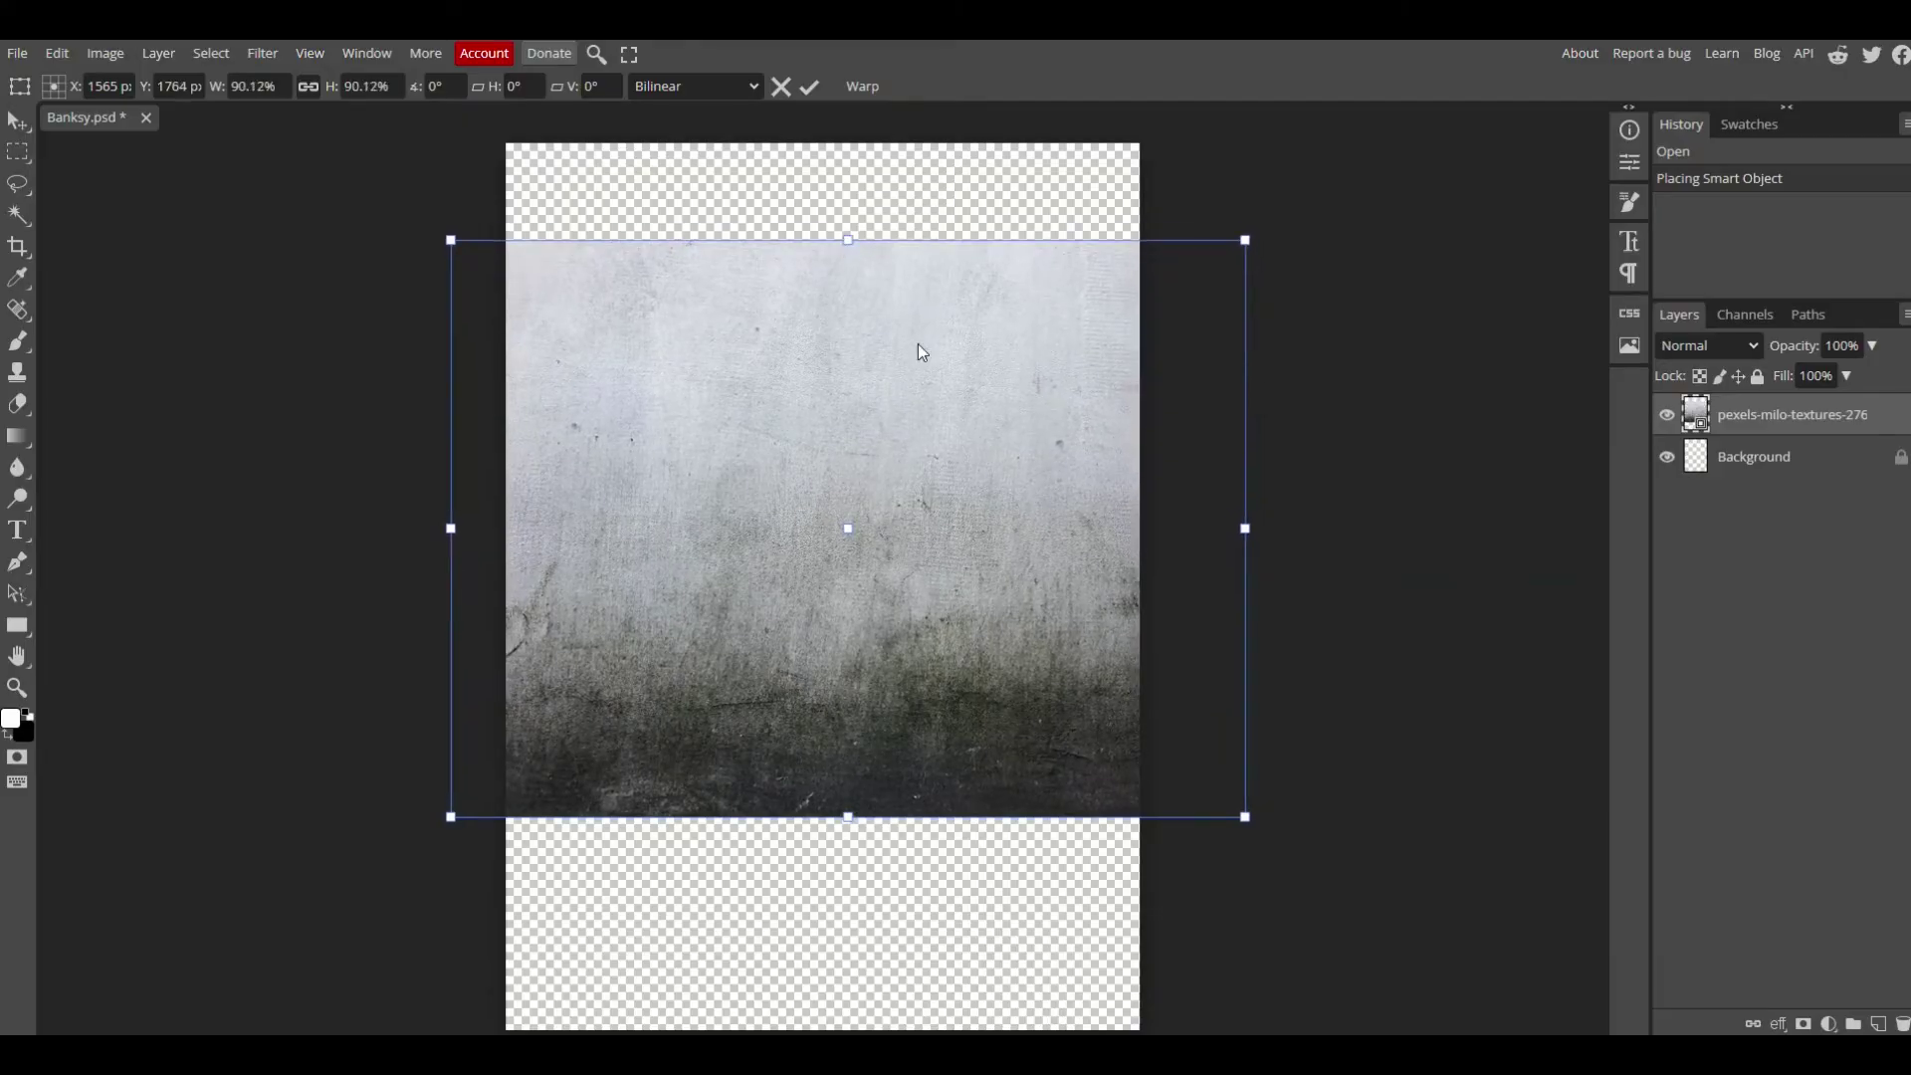
drag(1245, 523, 1377, 549)
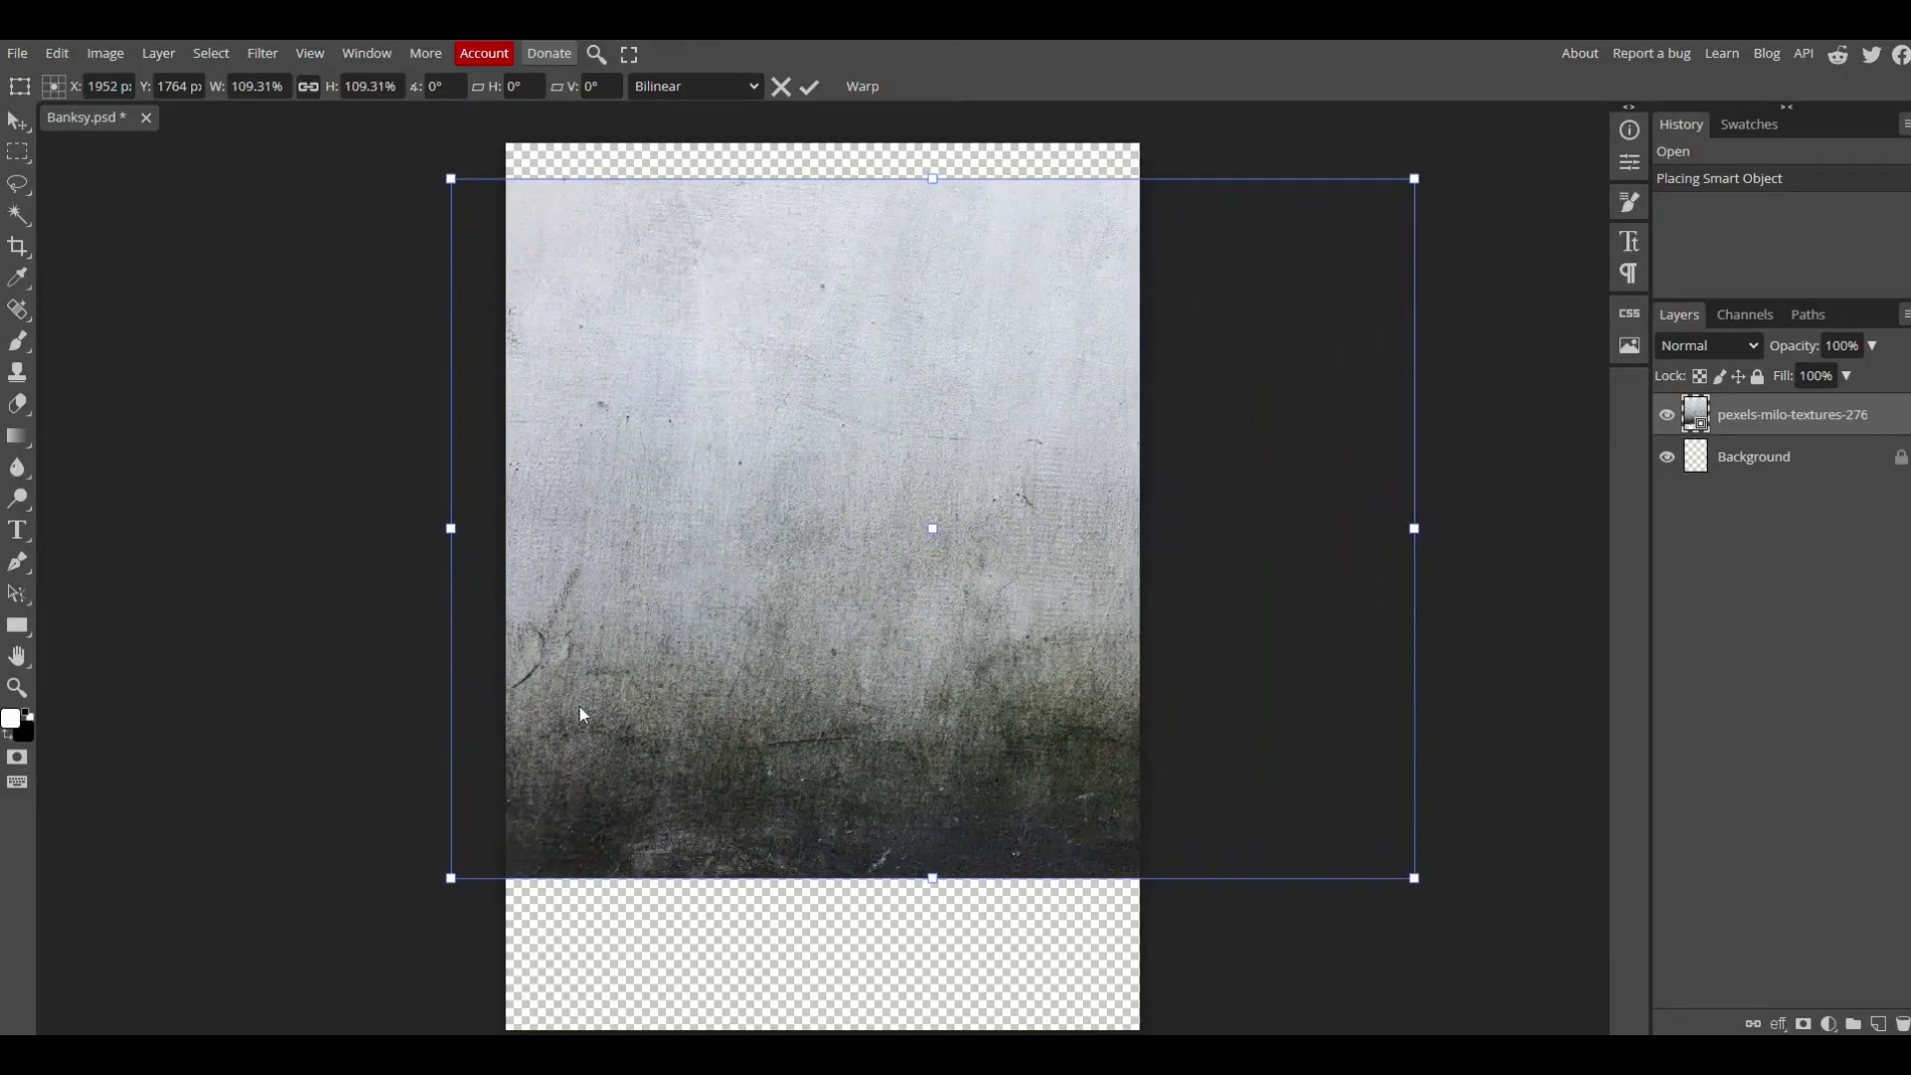
drag(450, 876, 542, 812)
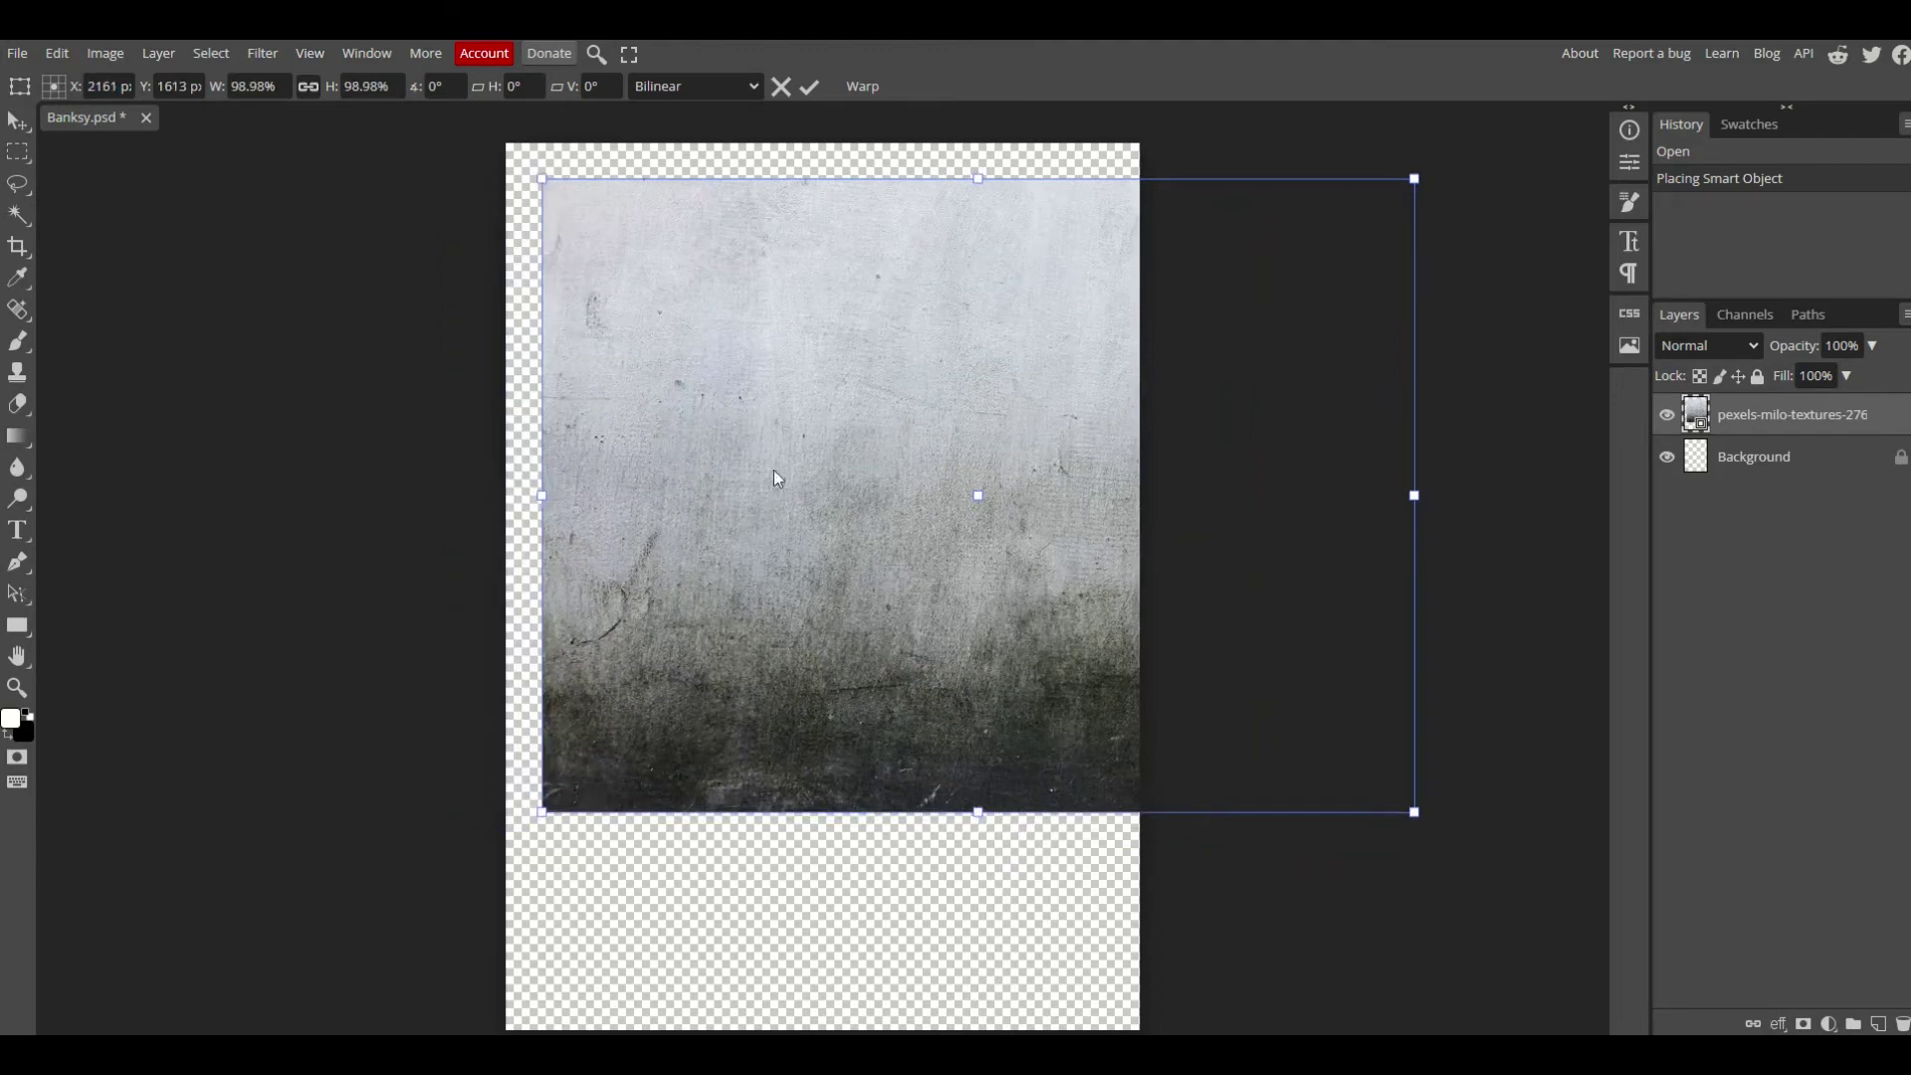
drag(907, 396, 760, 422)
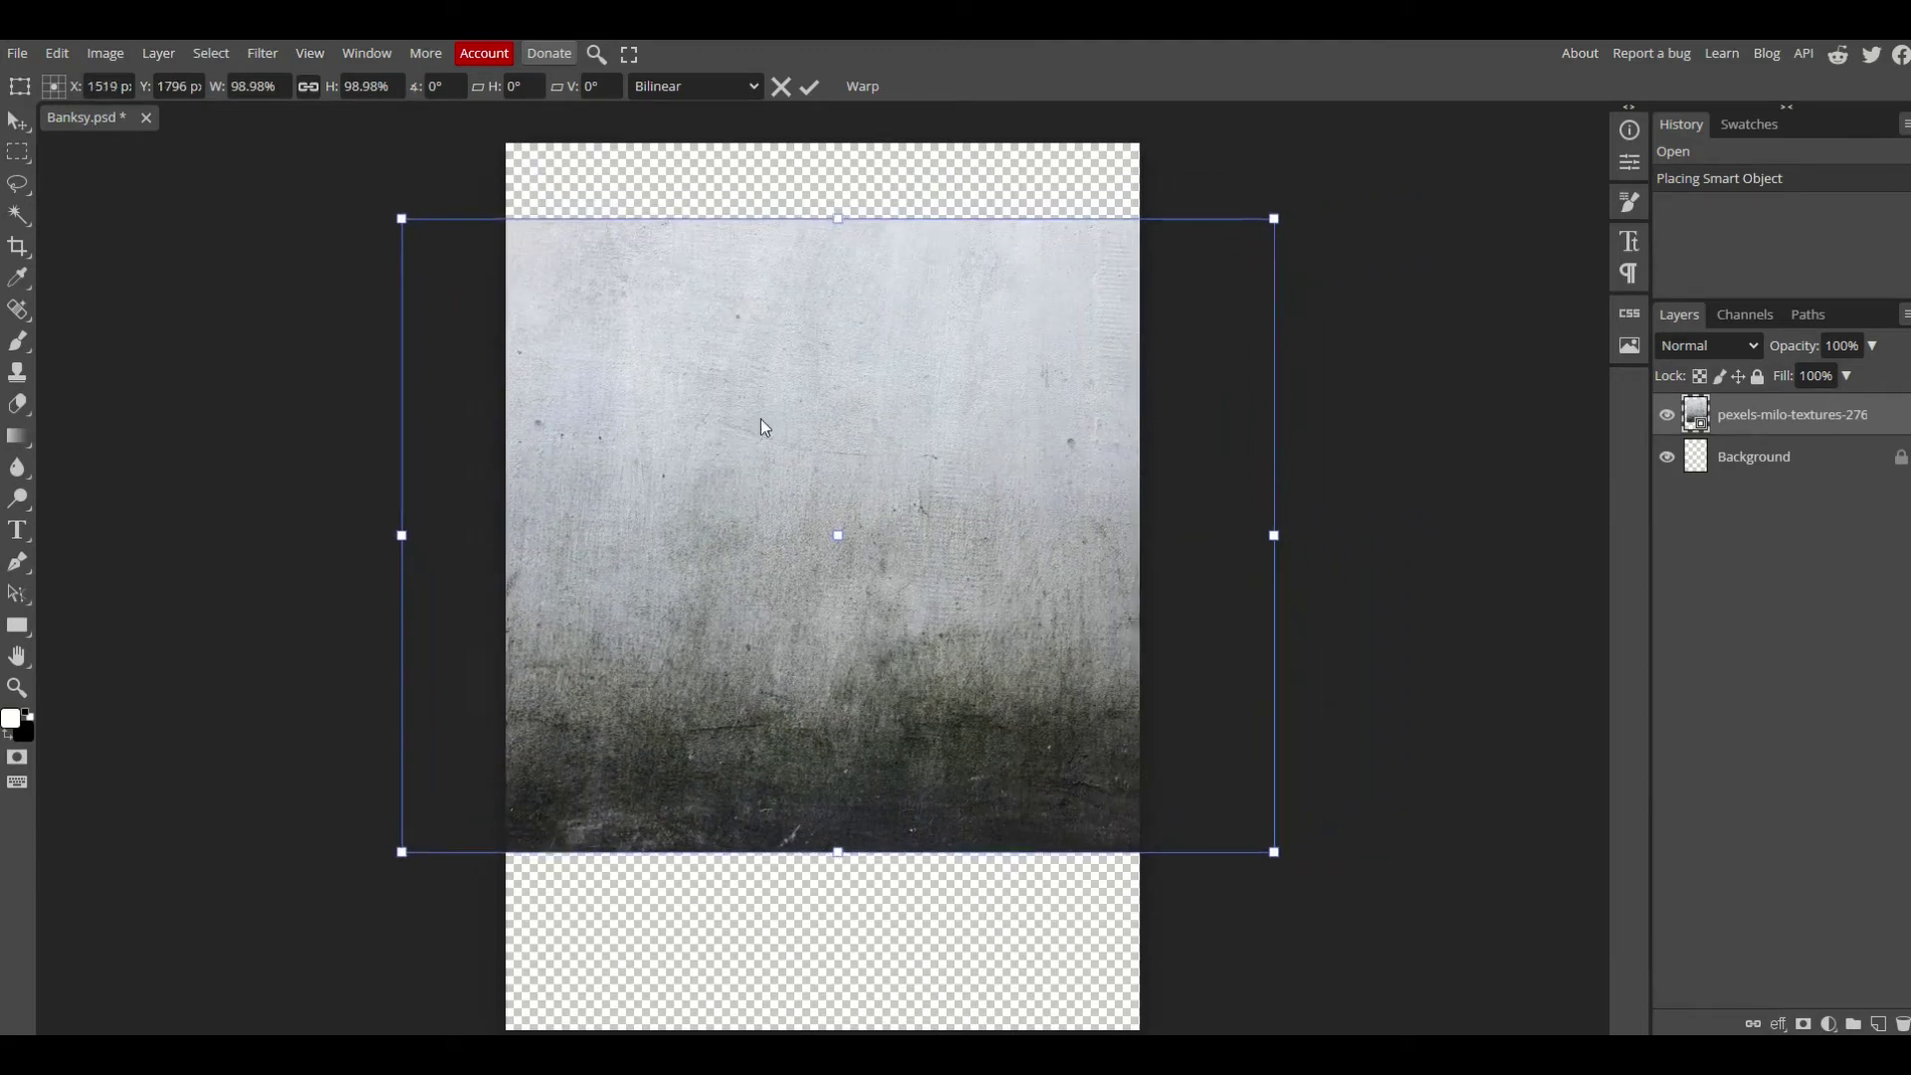
click(24, 128)
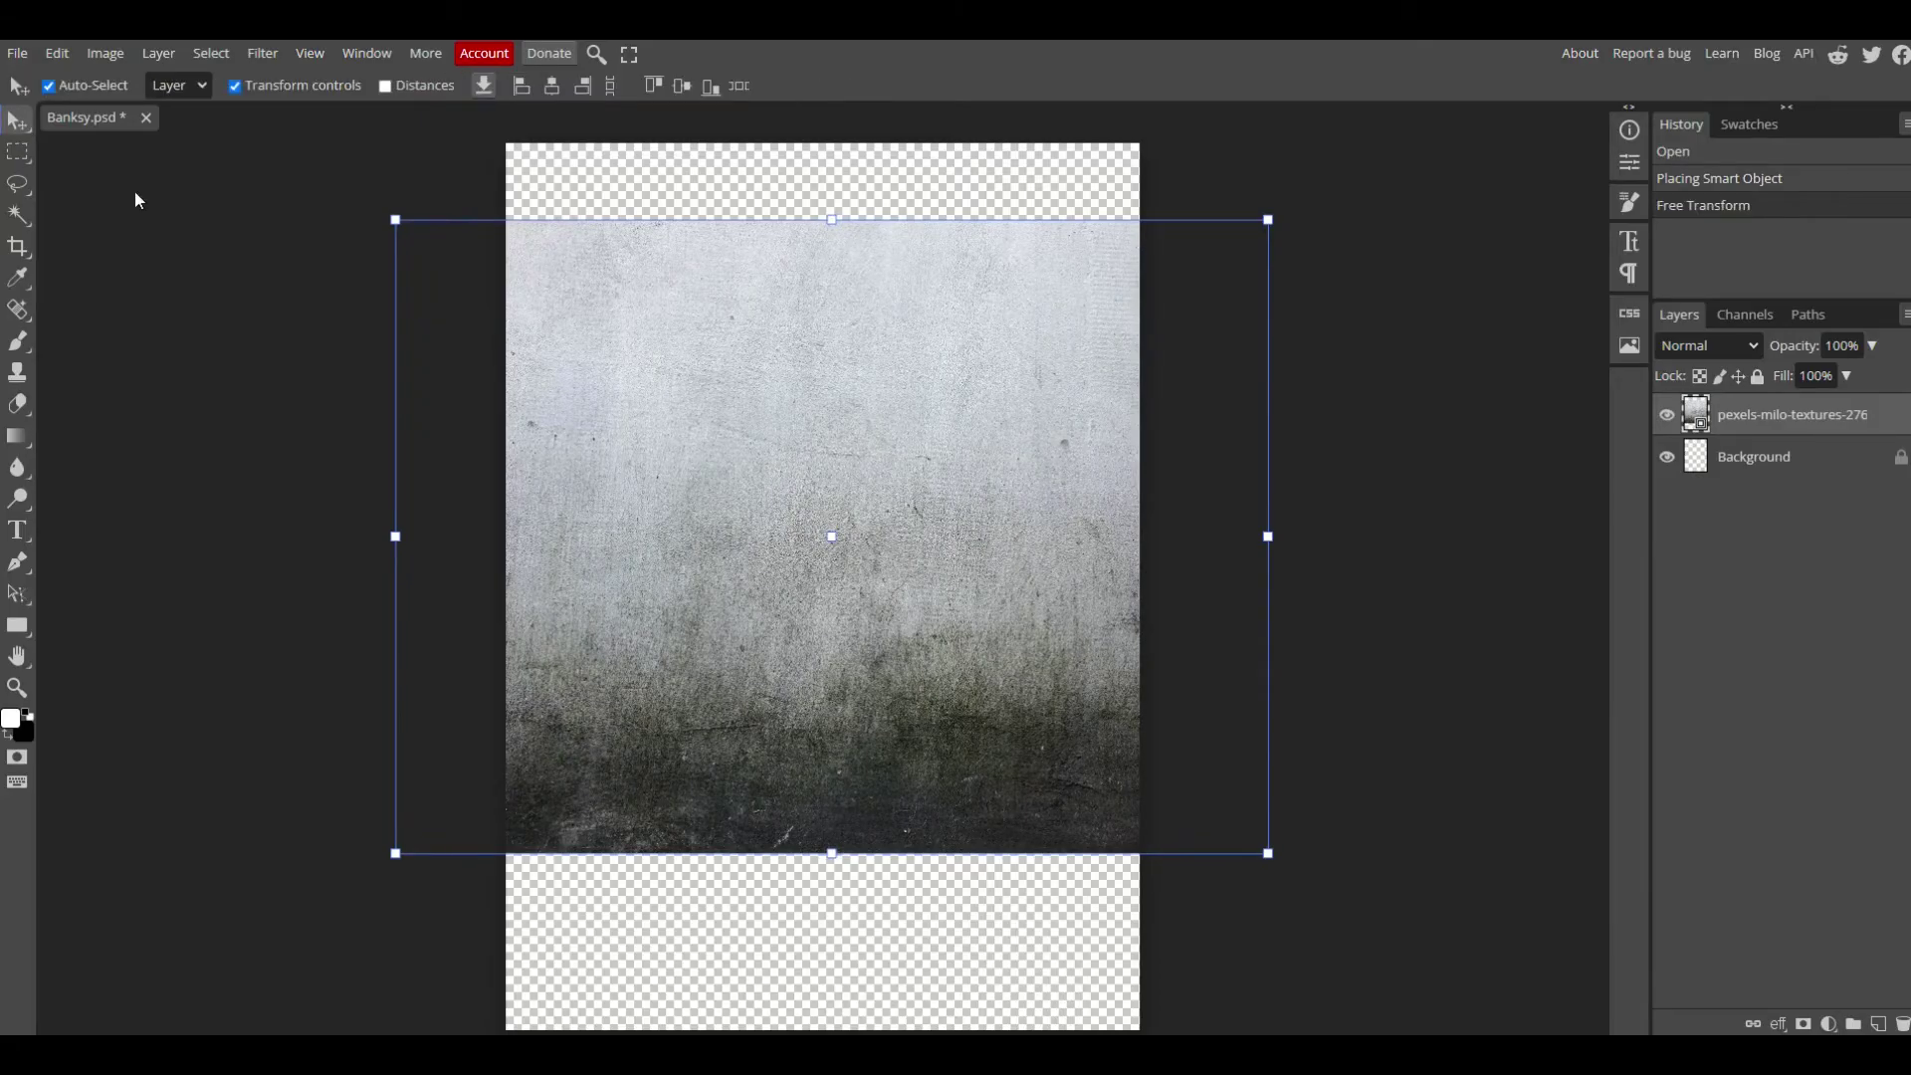
Step: Move the texture slightly lower and rotate it 90° to stand upright
drag(657, 426, 659, 459)
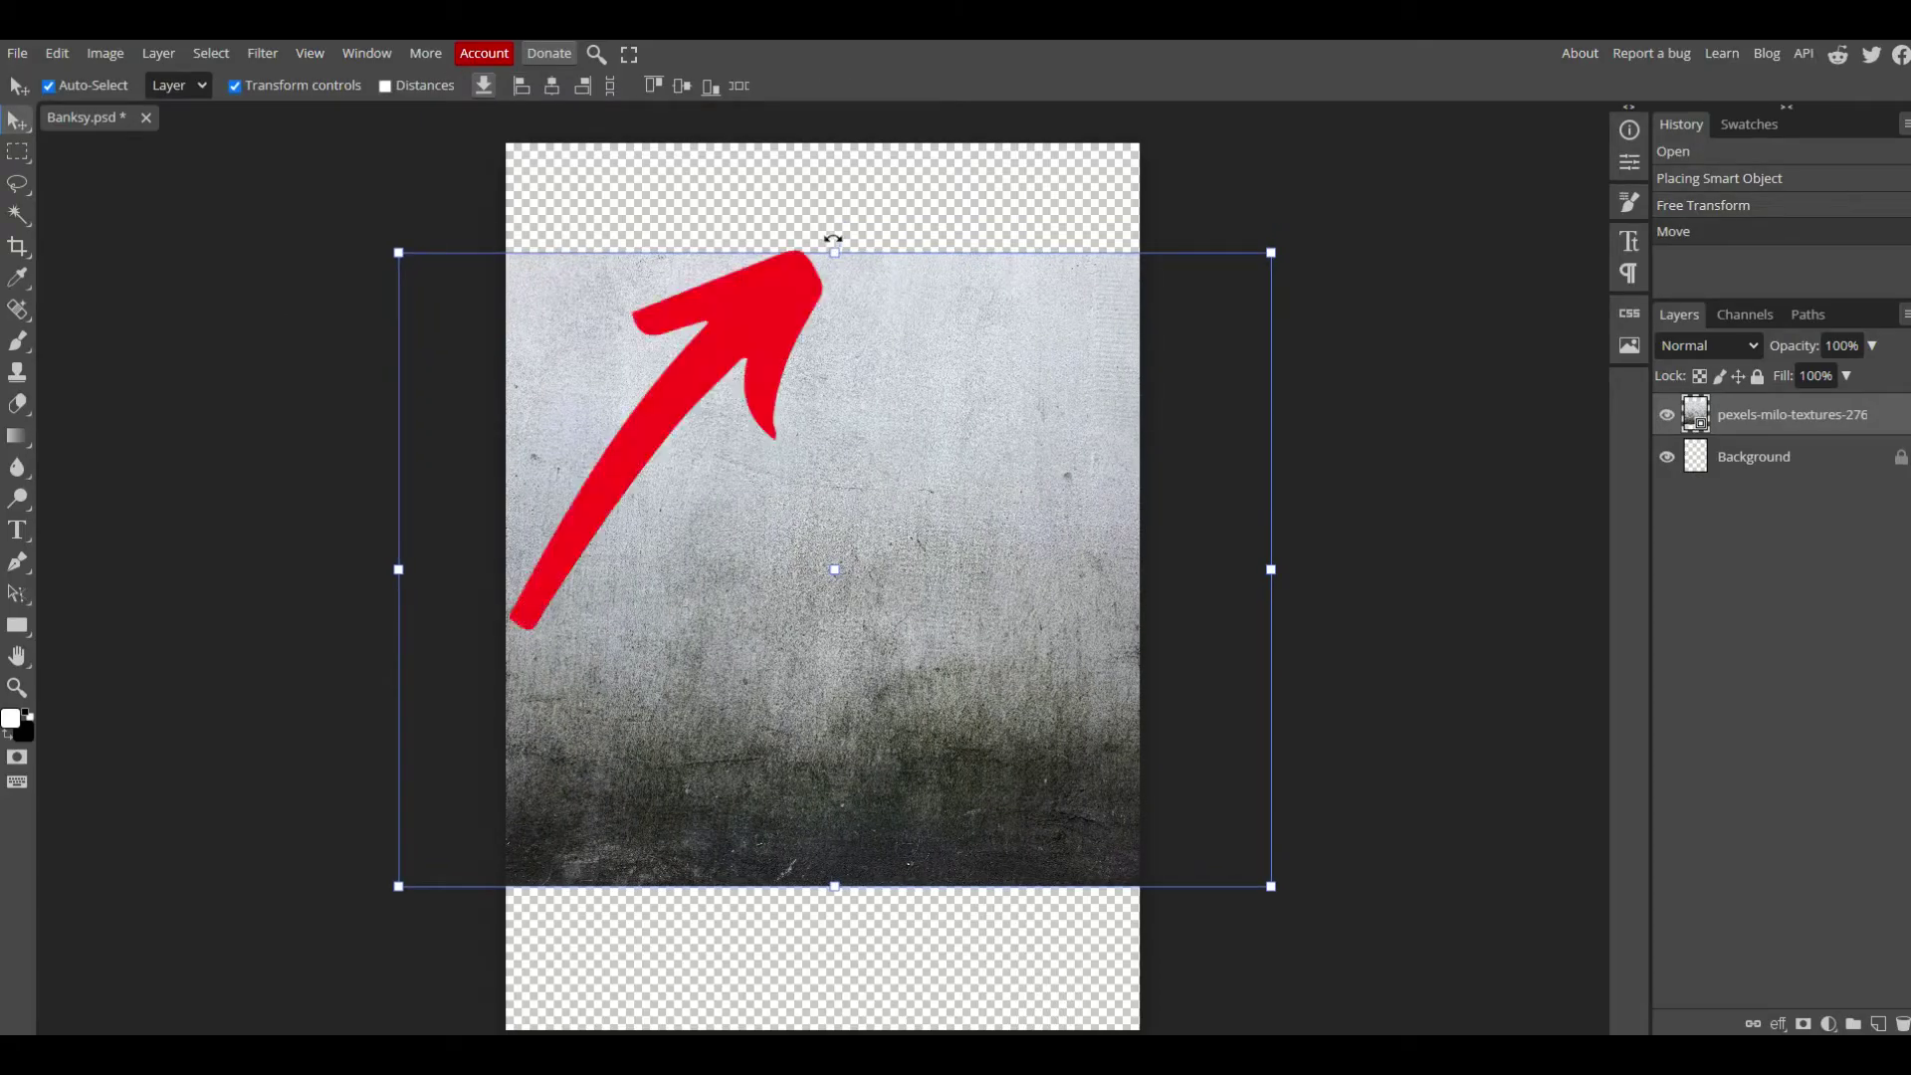
click(833, 240)
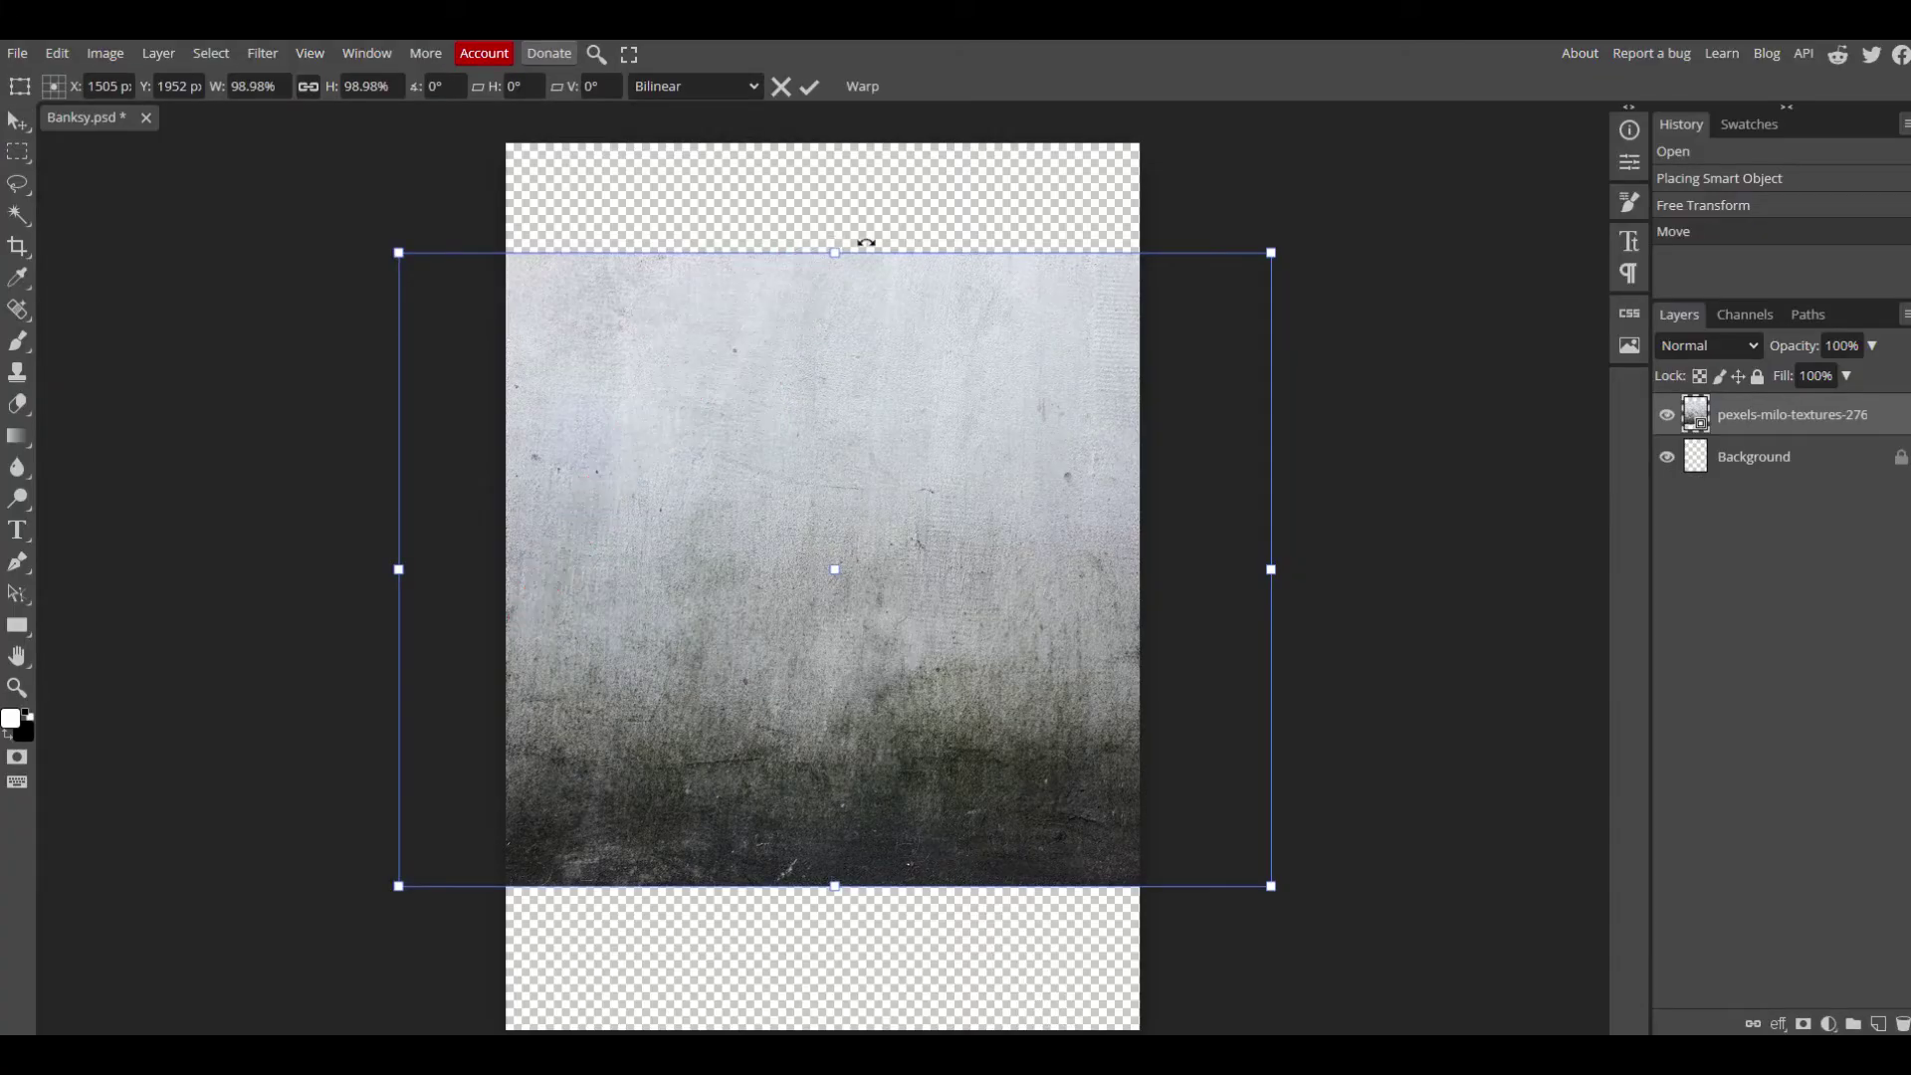
drag(866, 243, 1080, 569)
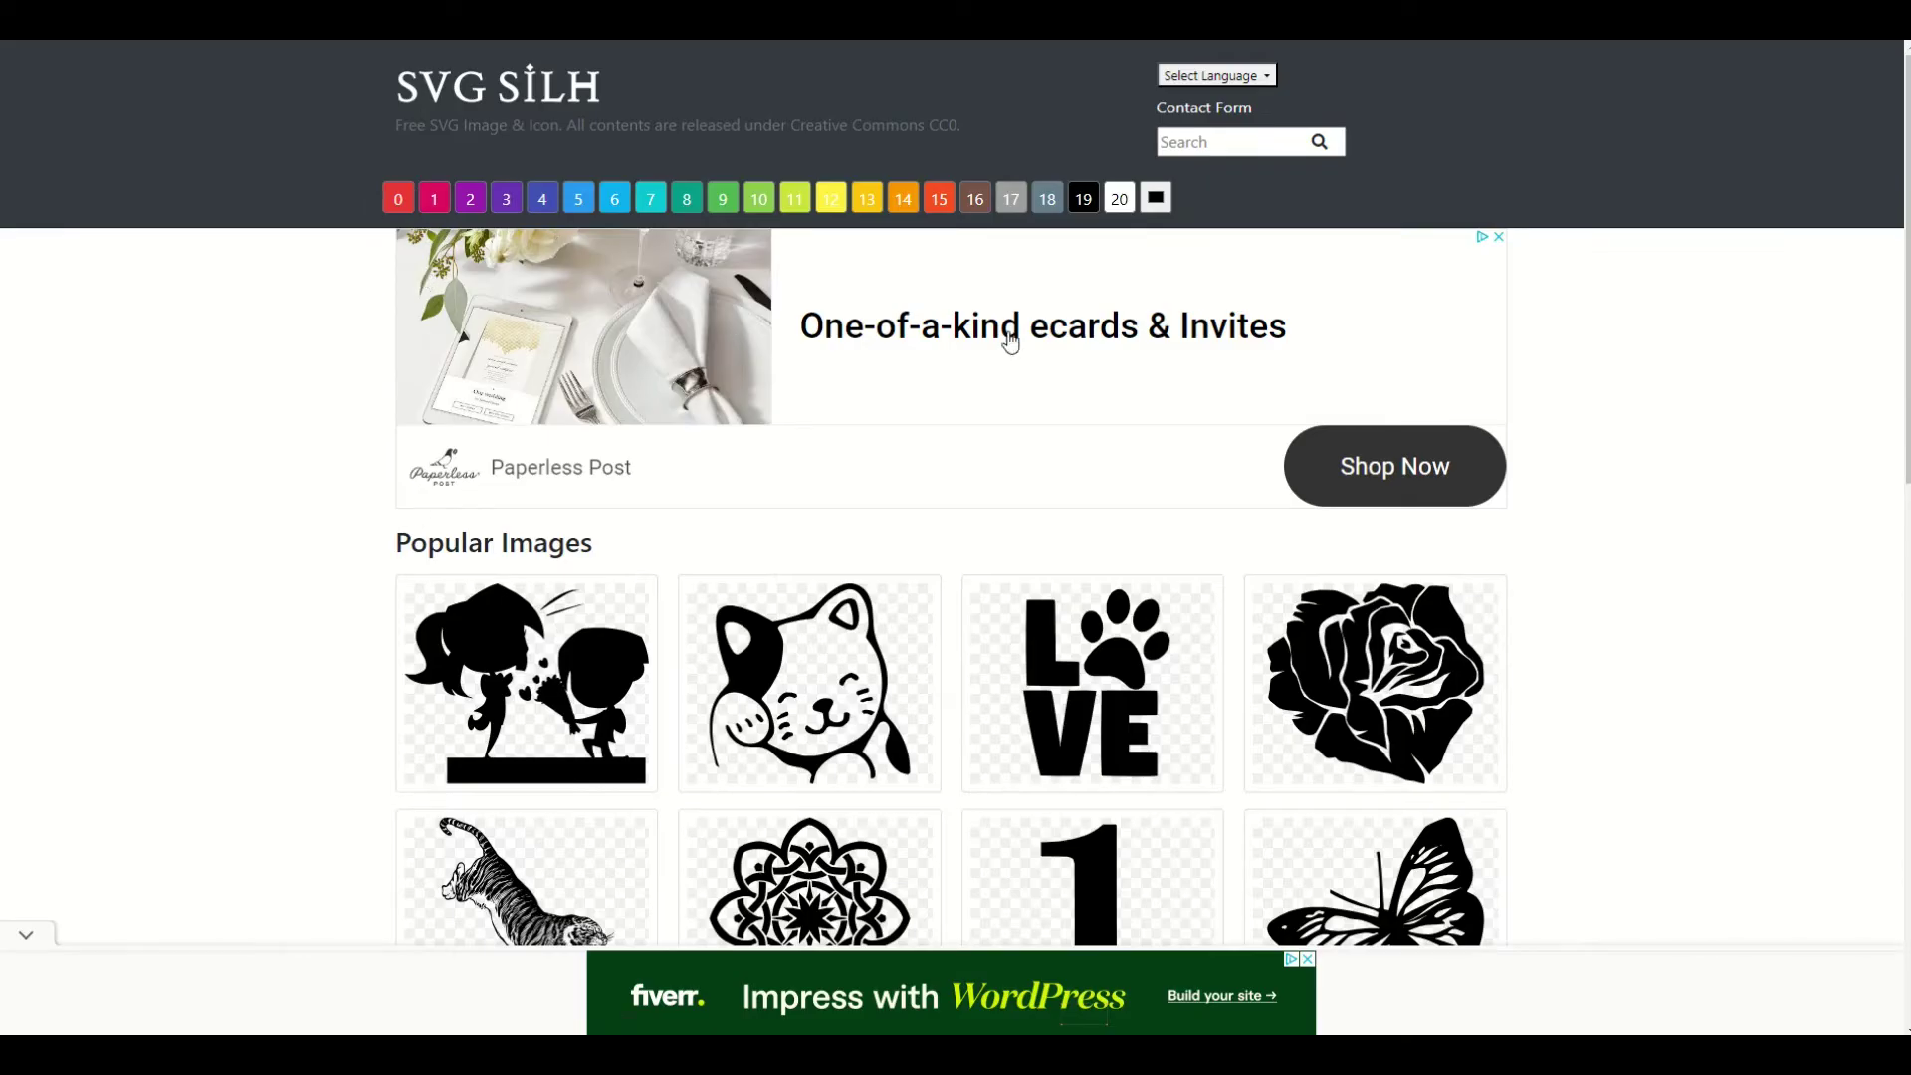
Step: Search SVG Silh for 'butterfly' and download a black butterfly silhouette as PNG
click(1224, 142)
text(butterfly)
key(Return)
scroll(828, 554, down, 3)
scroll(828, 554, down, 4)
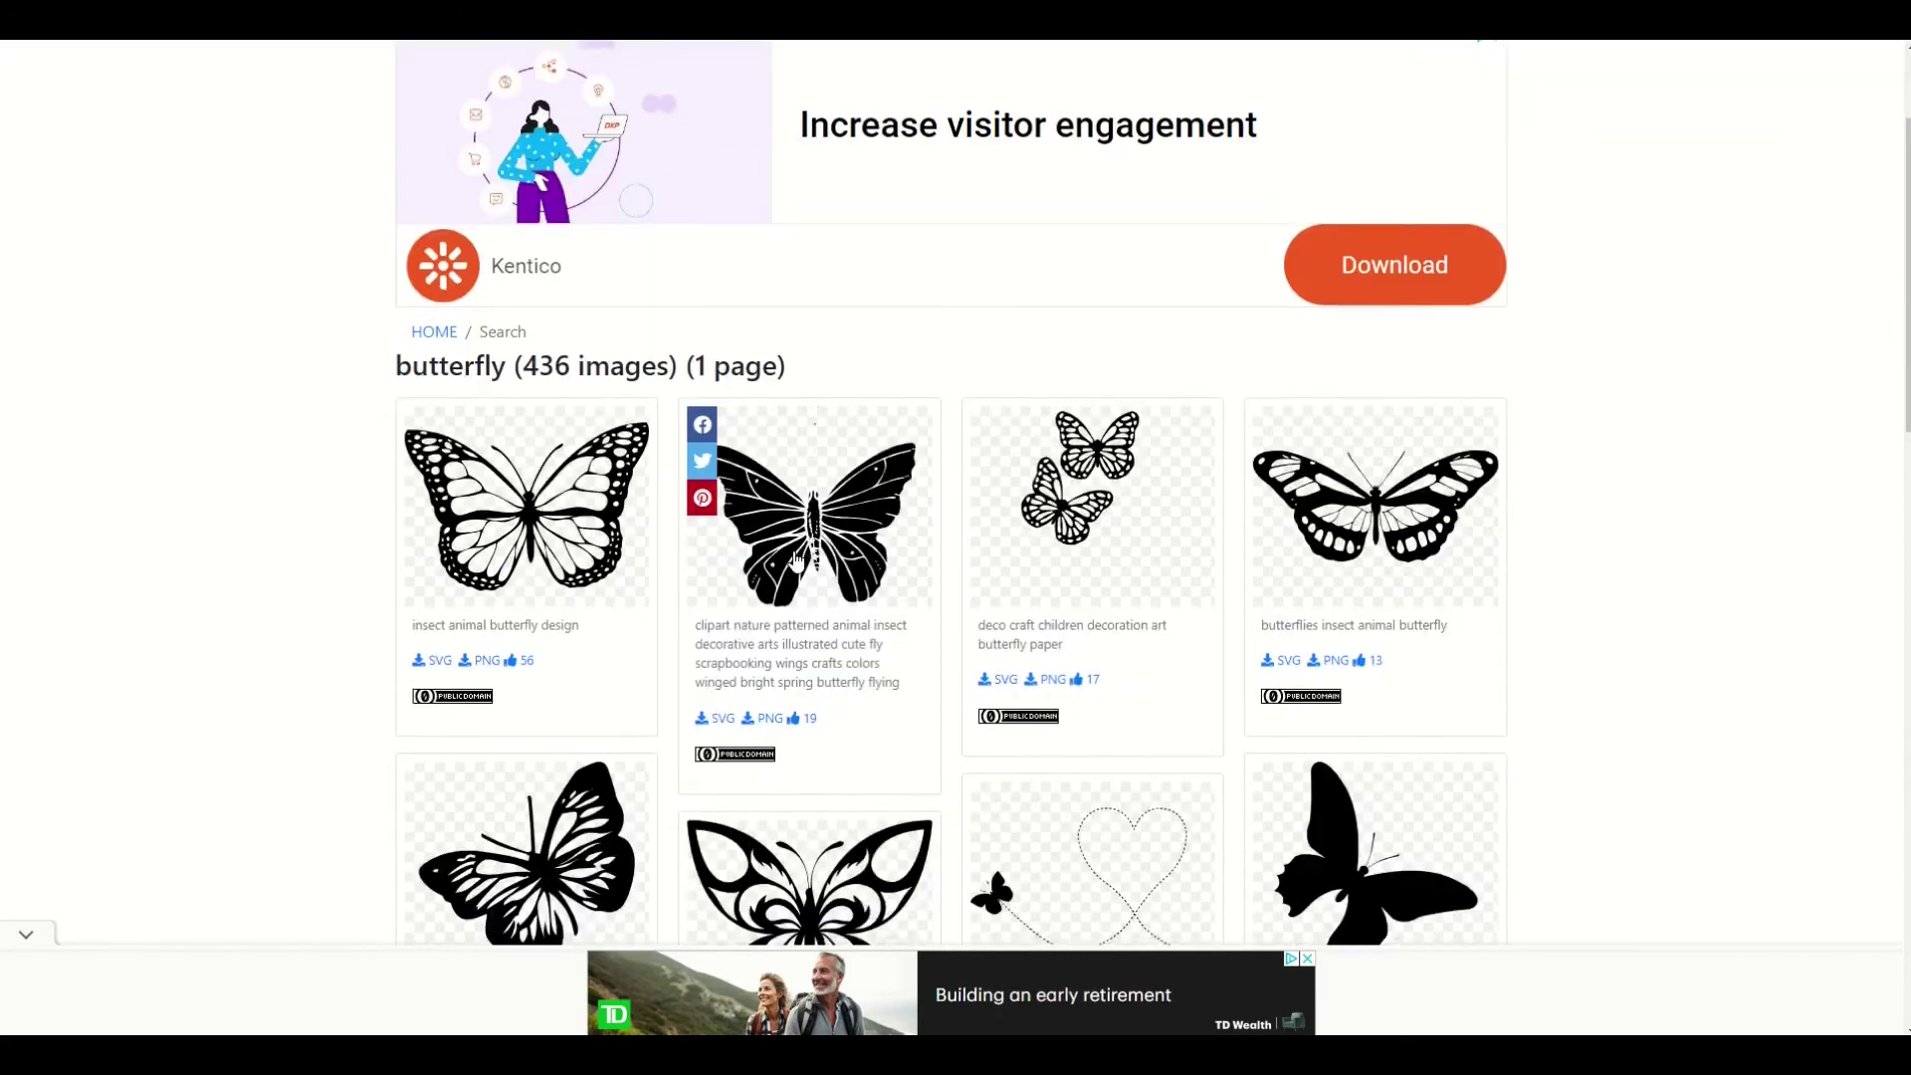
scroll(460, 604, down, 1)
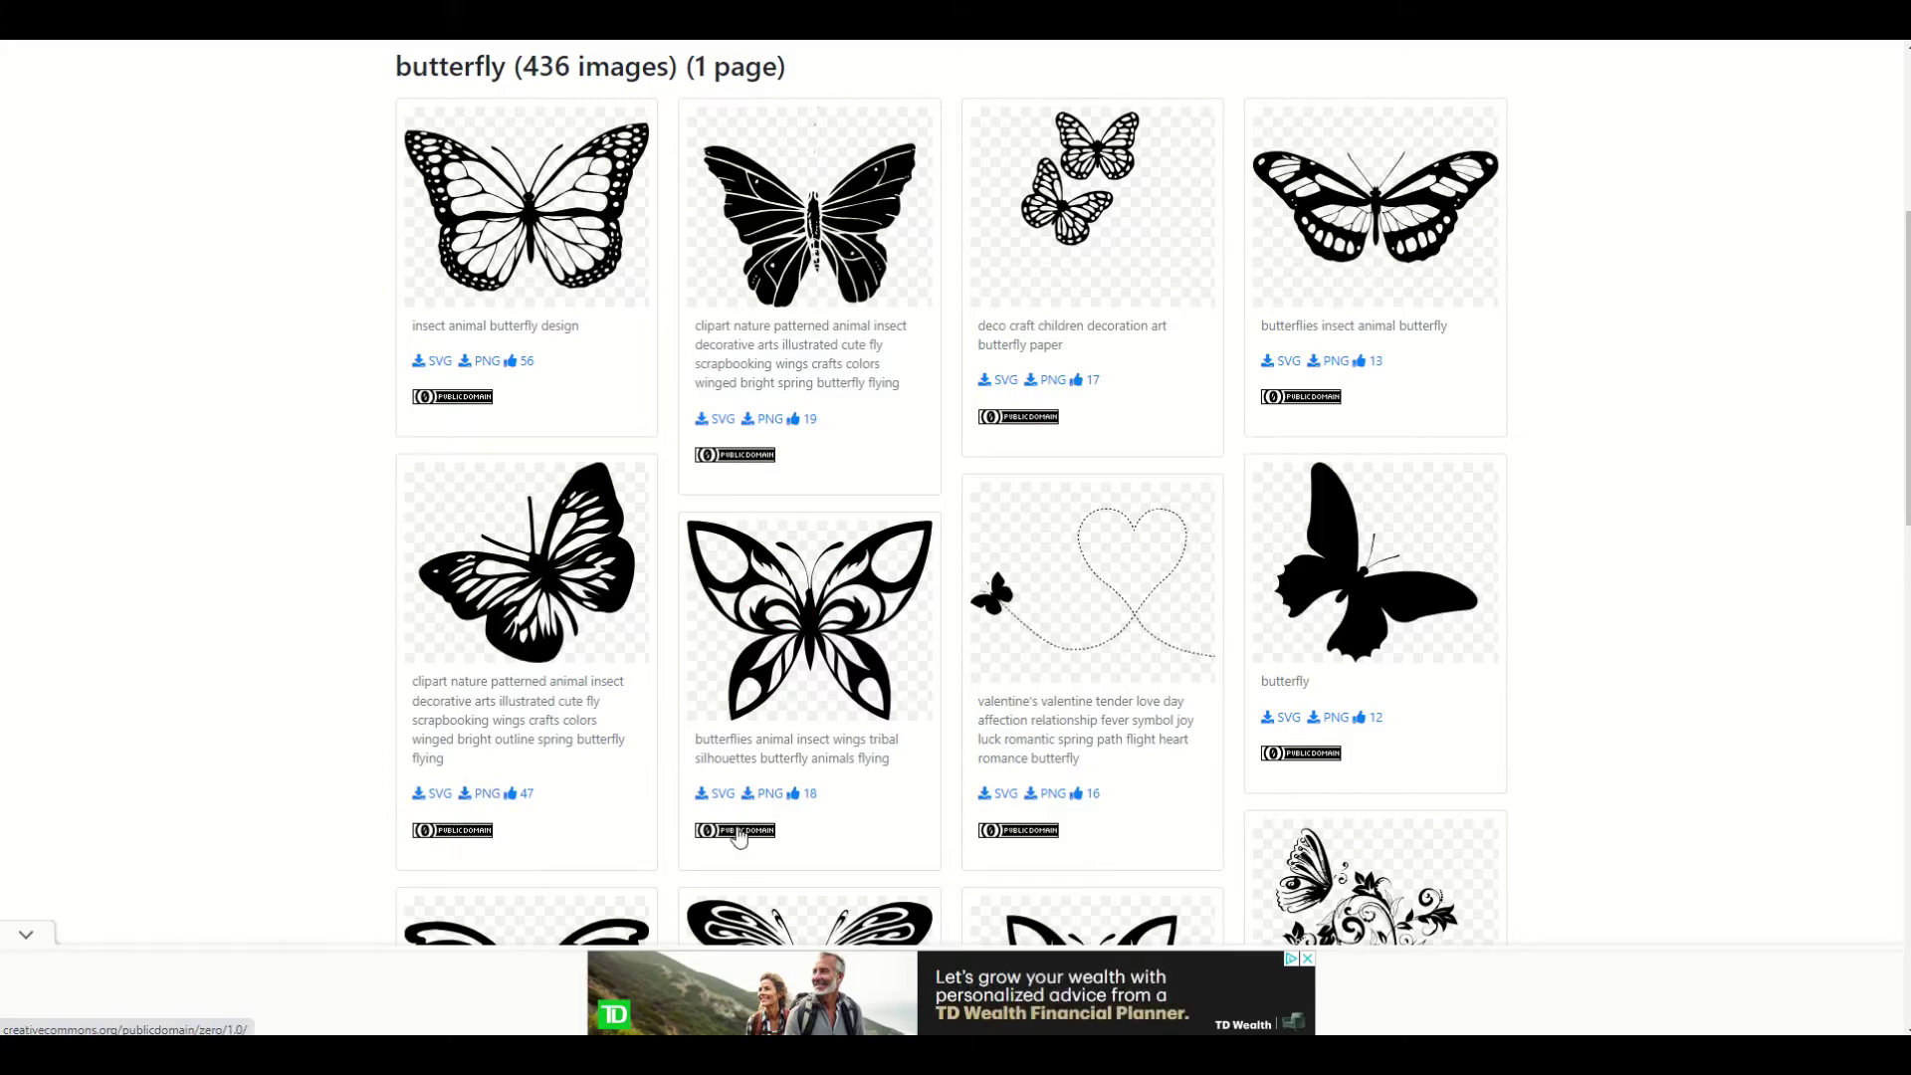
click(491, 798)
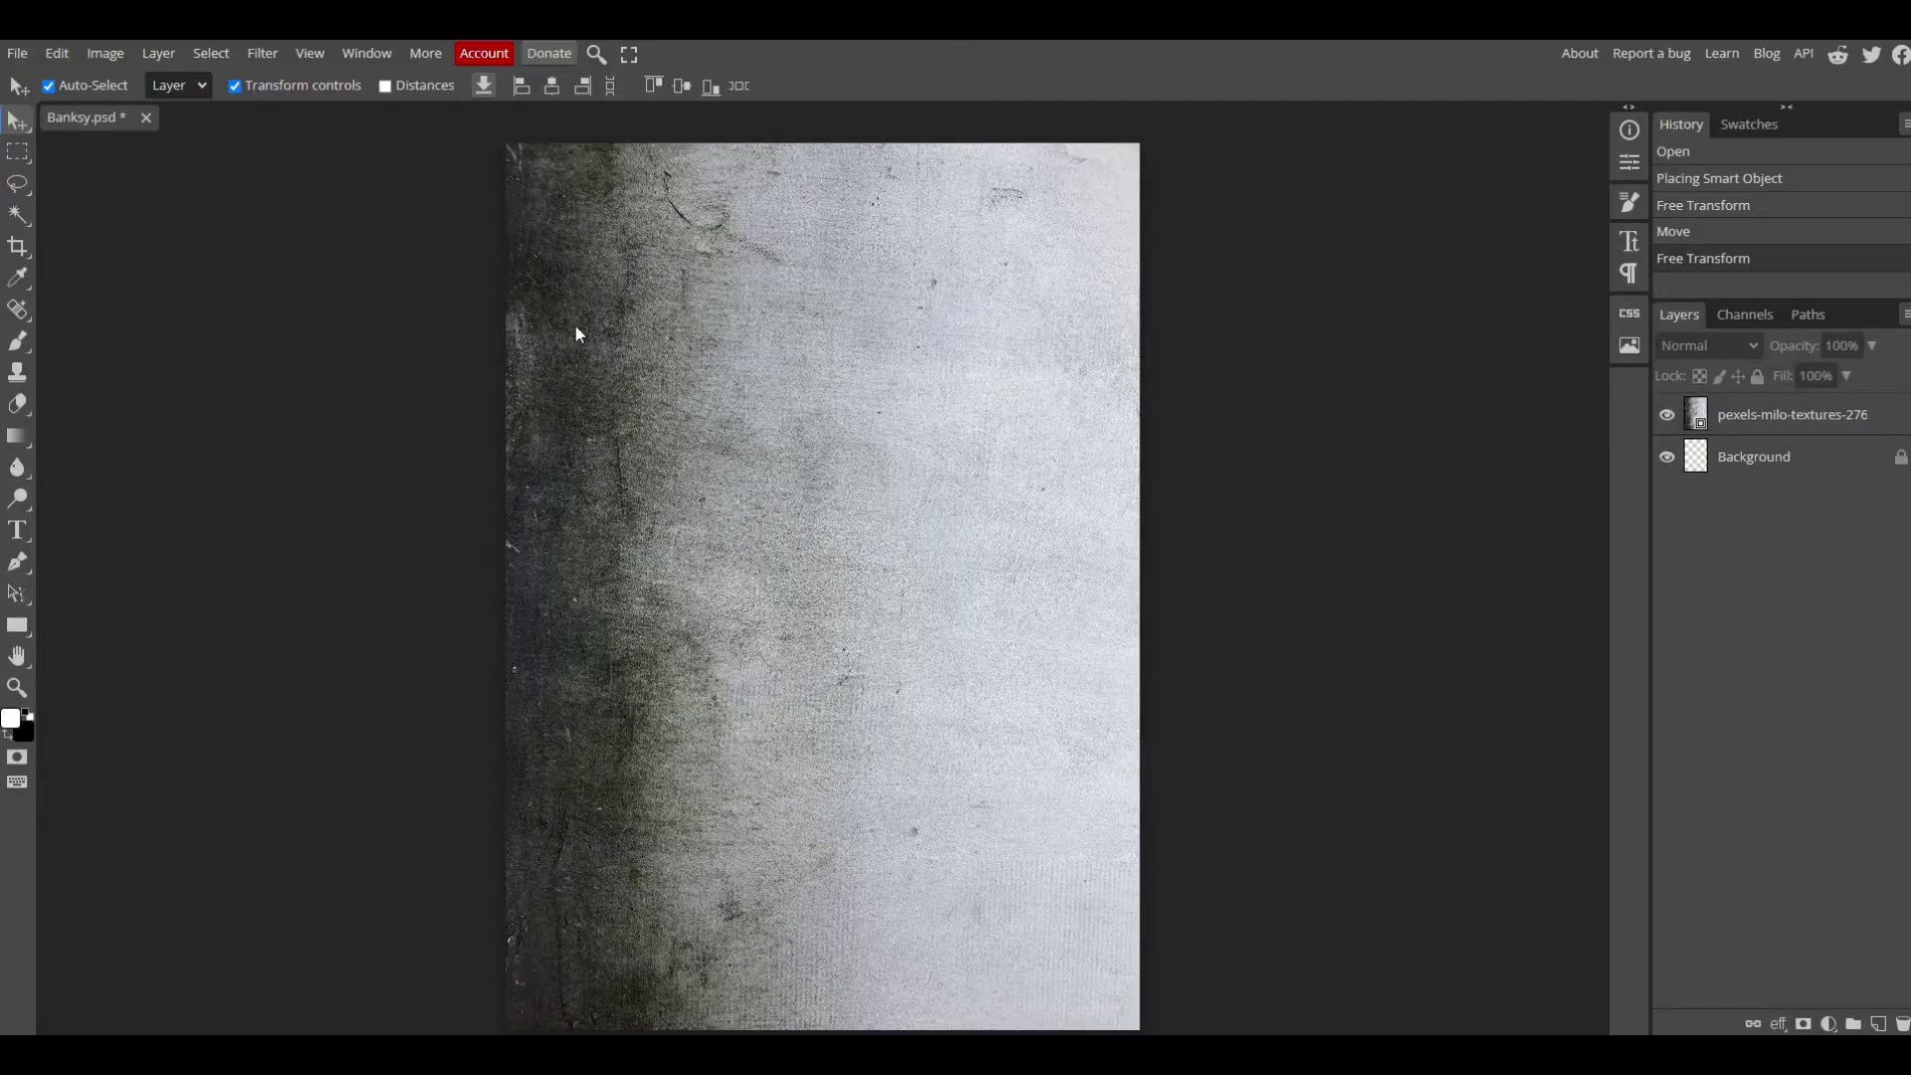
click(17, 52)
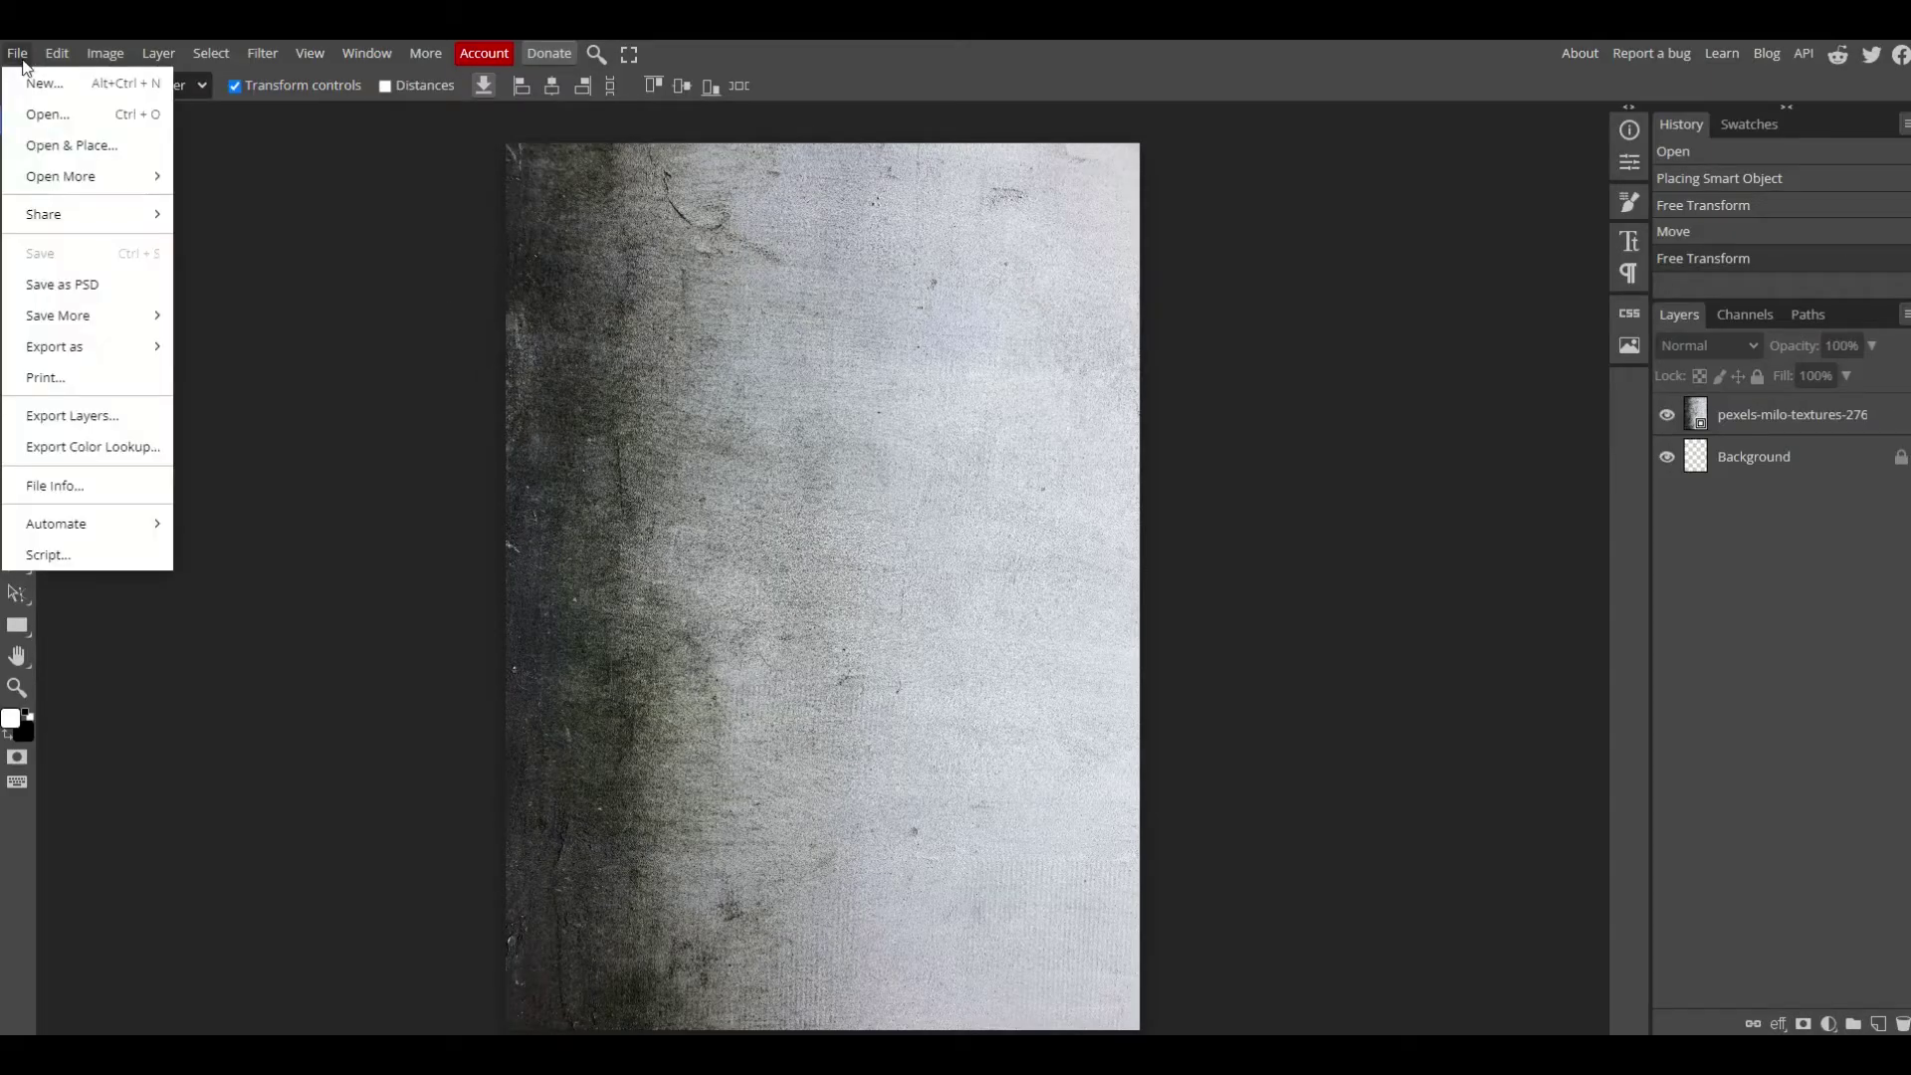
Step: Place butterfly silhouette 1437245 as a new layer and commit the placement
click(48, 149)
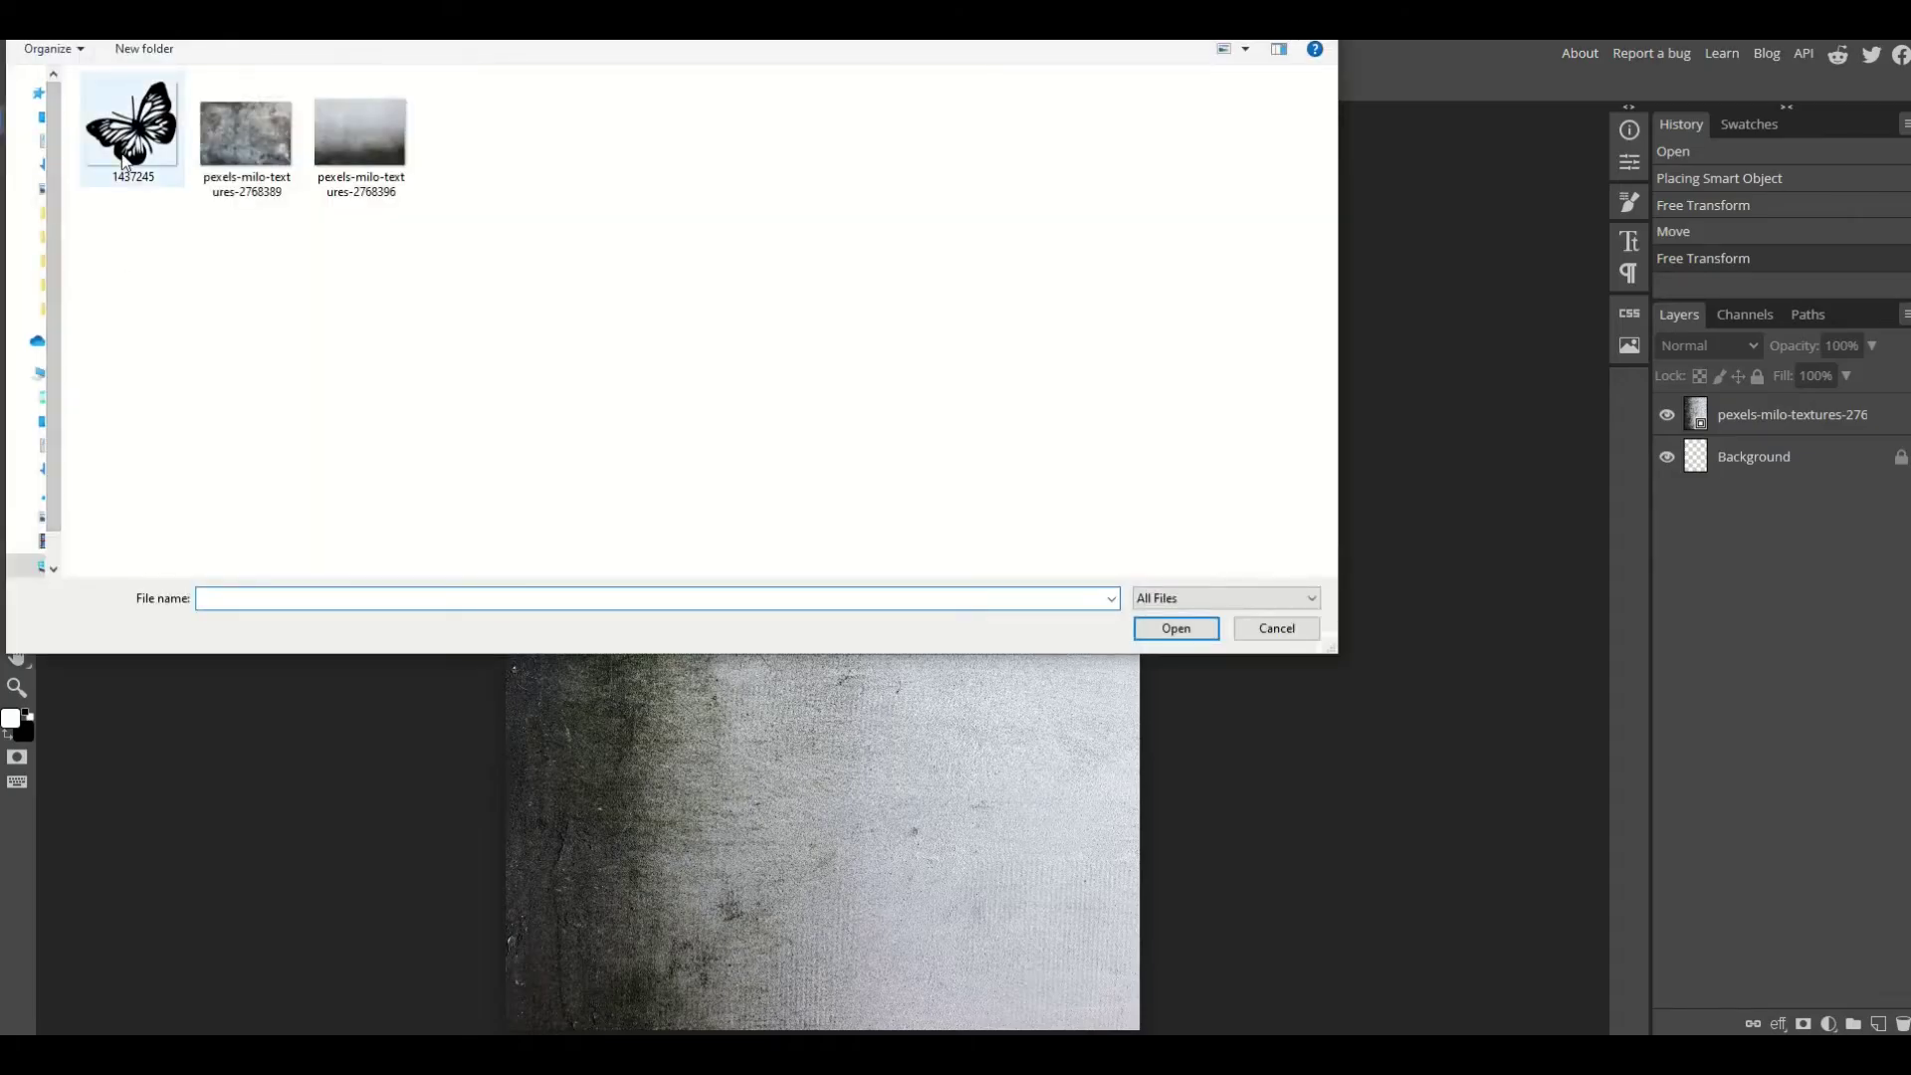
double_click(124, 163)
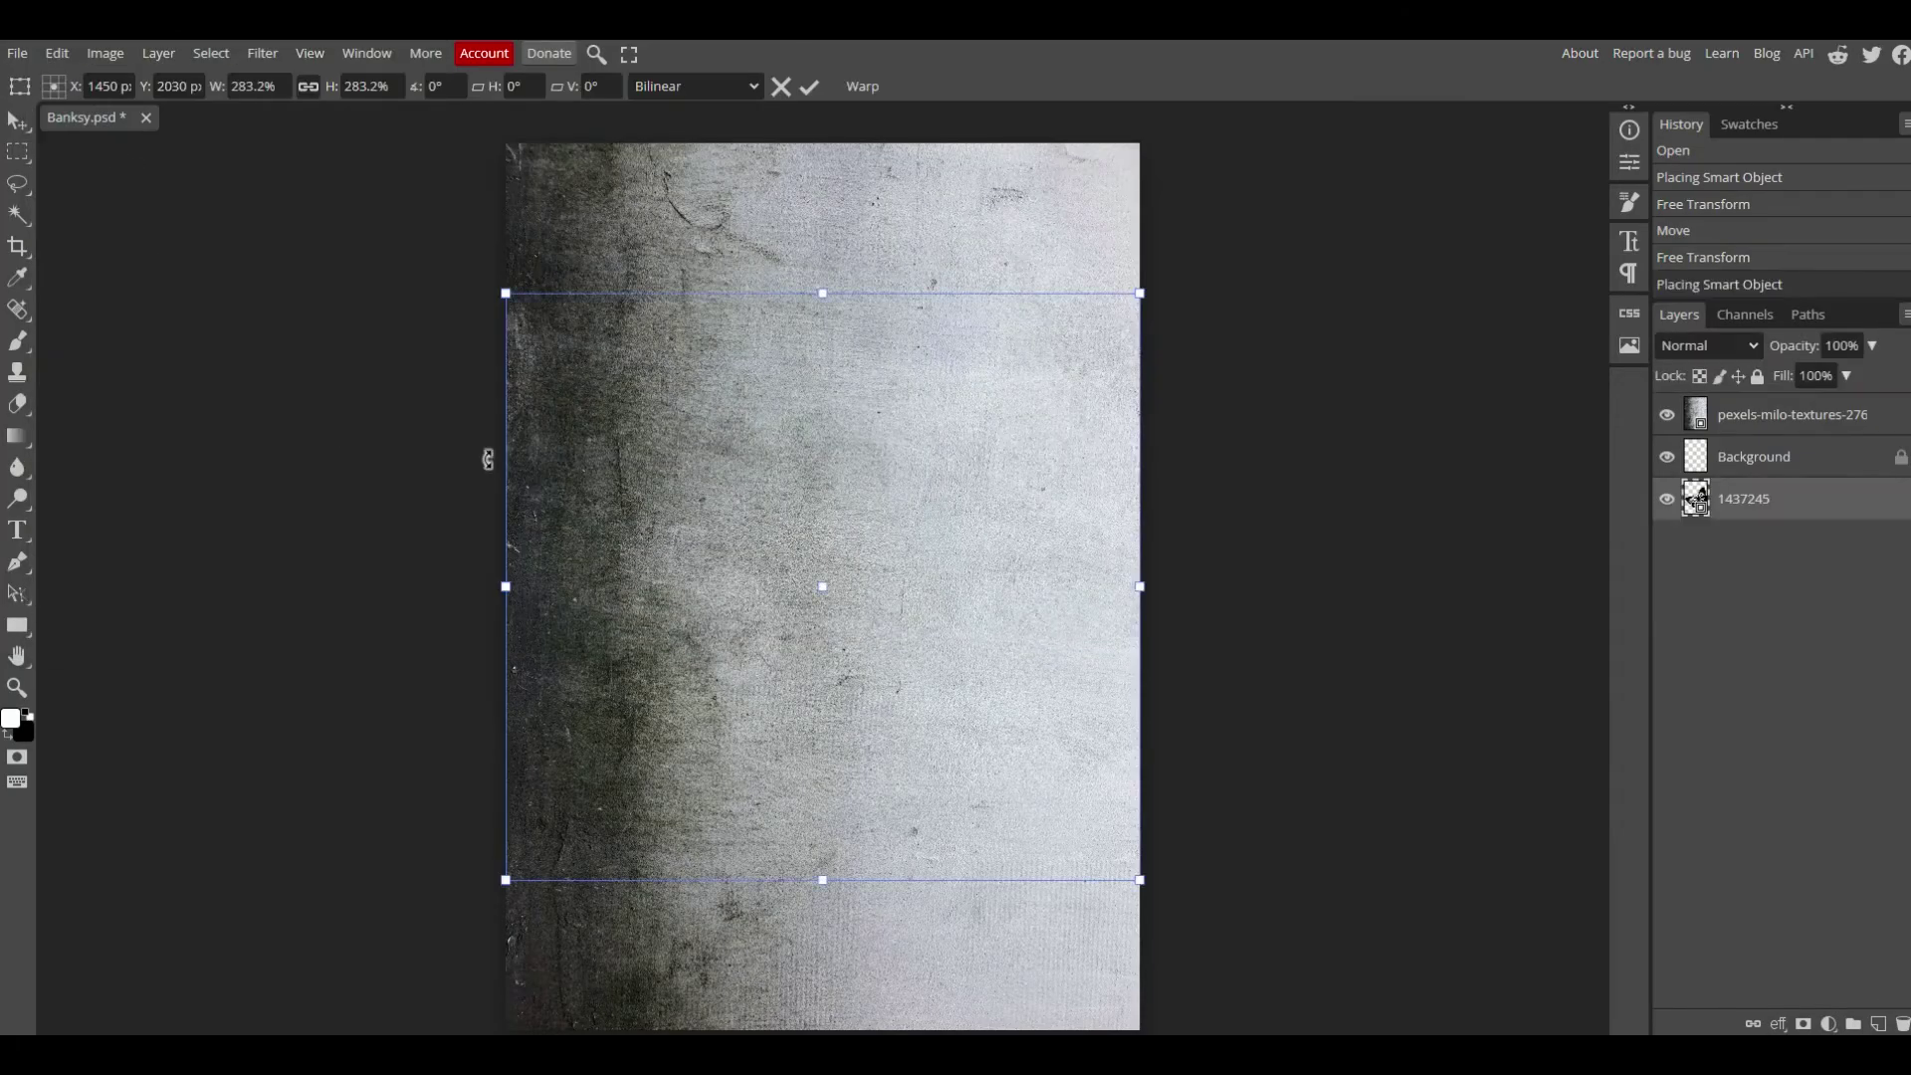
click(20, 126)
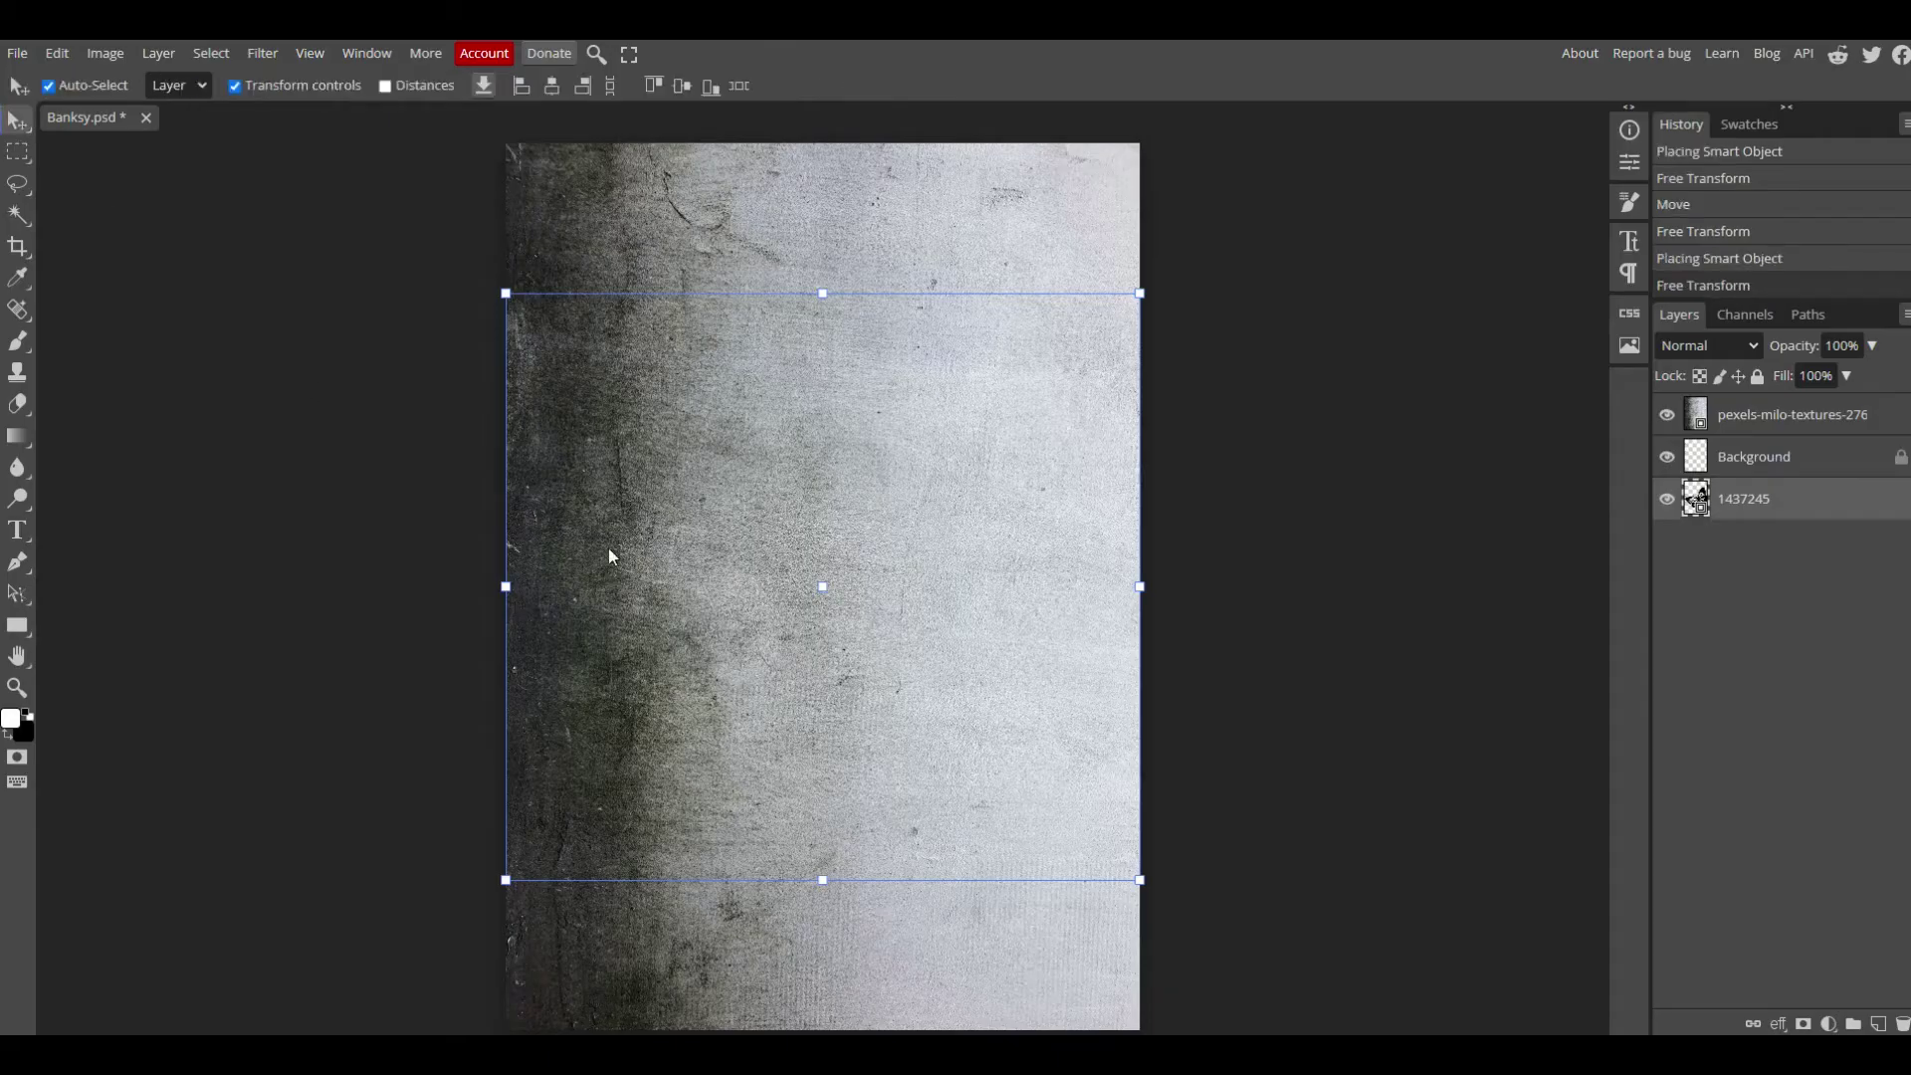
click(1737, 418)
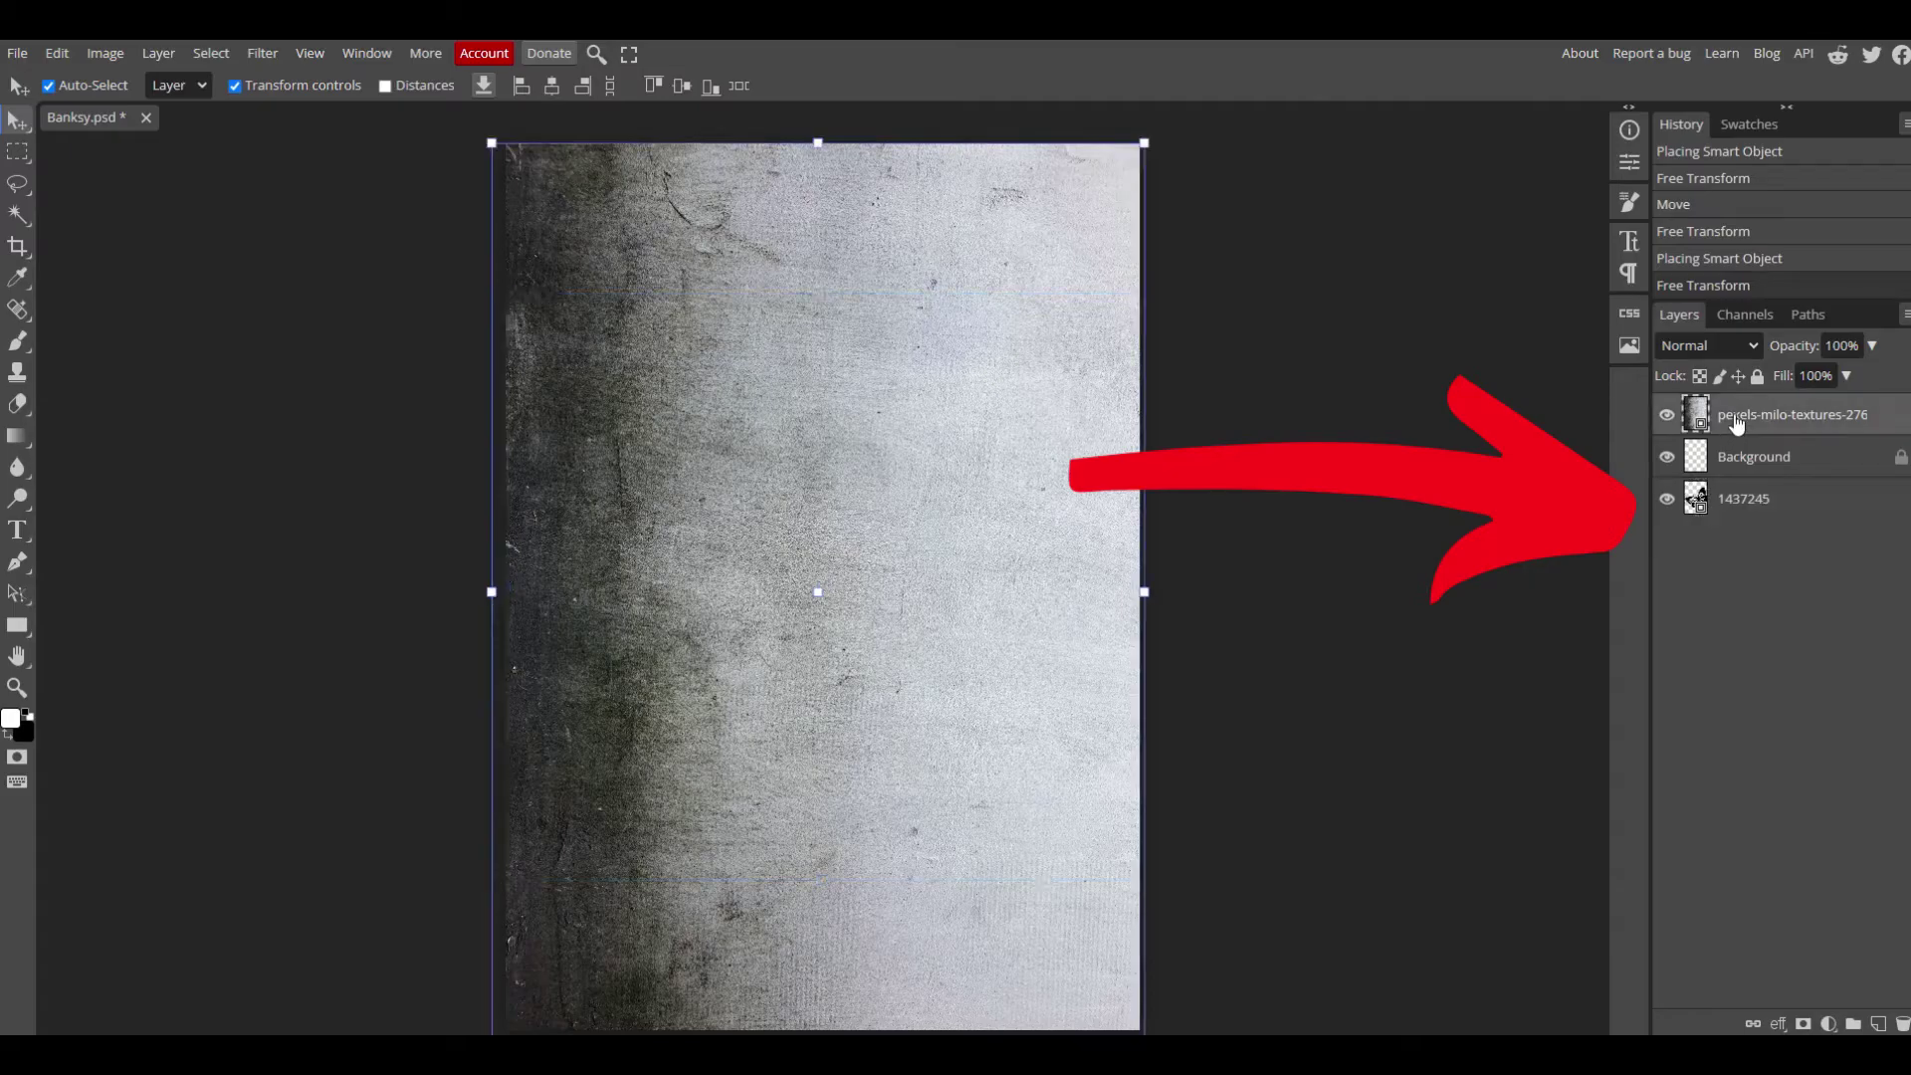
Step: Move layer 1437245 above the concrete texture, resize it, and centre it on the canvas
click(1741, 500)
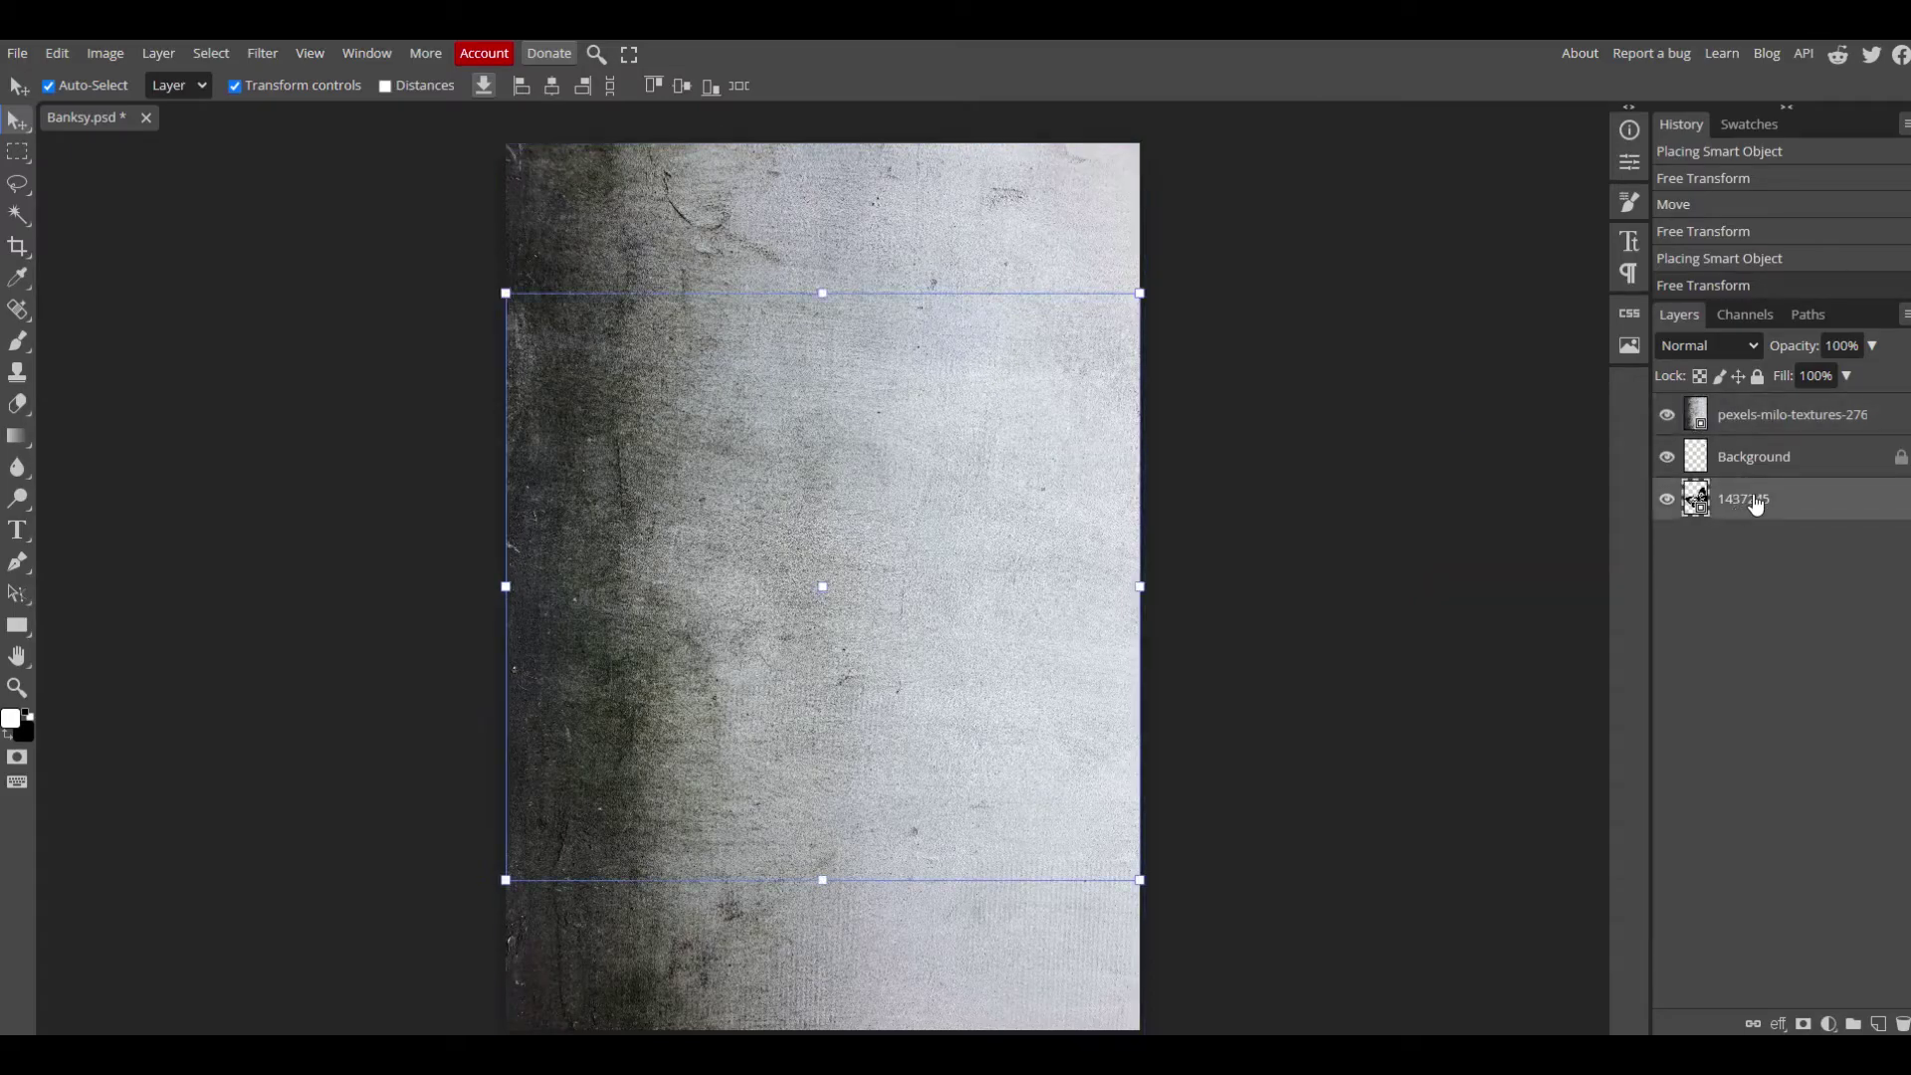
drag(1734, 502, 1744, 400)
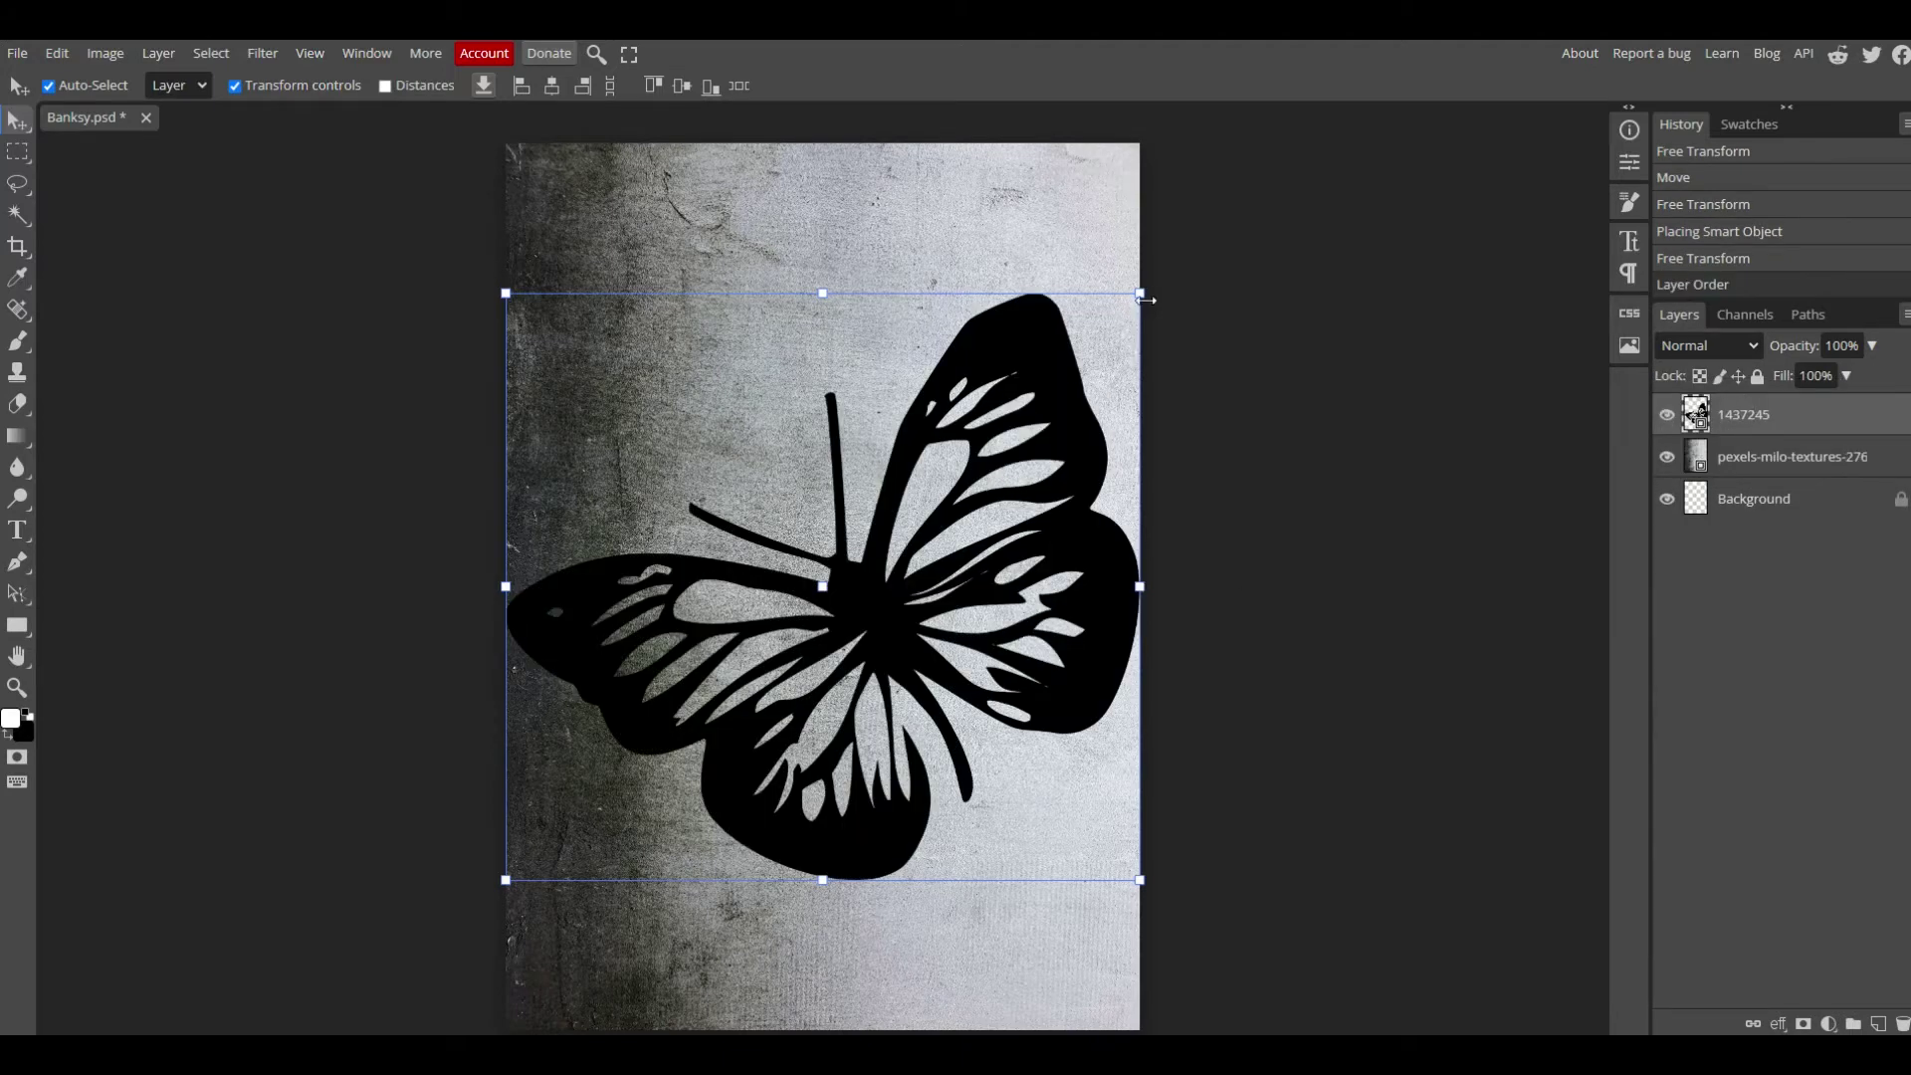
drag(1141, 294, 1078, 385)
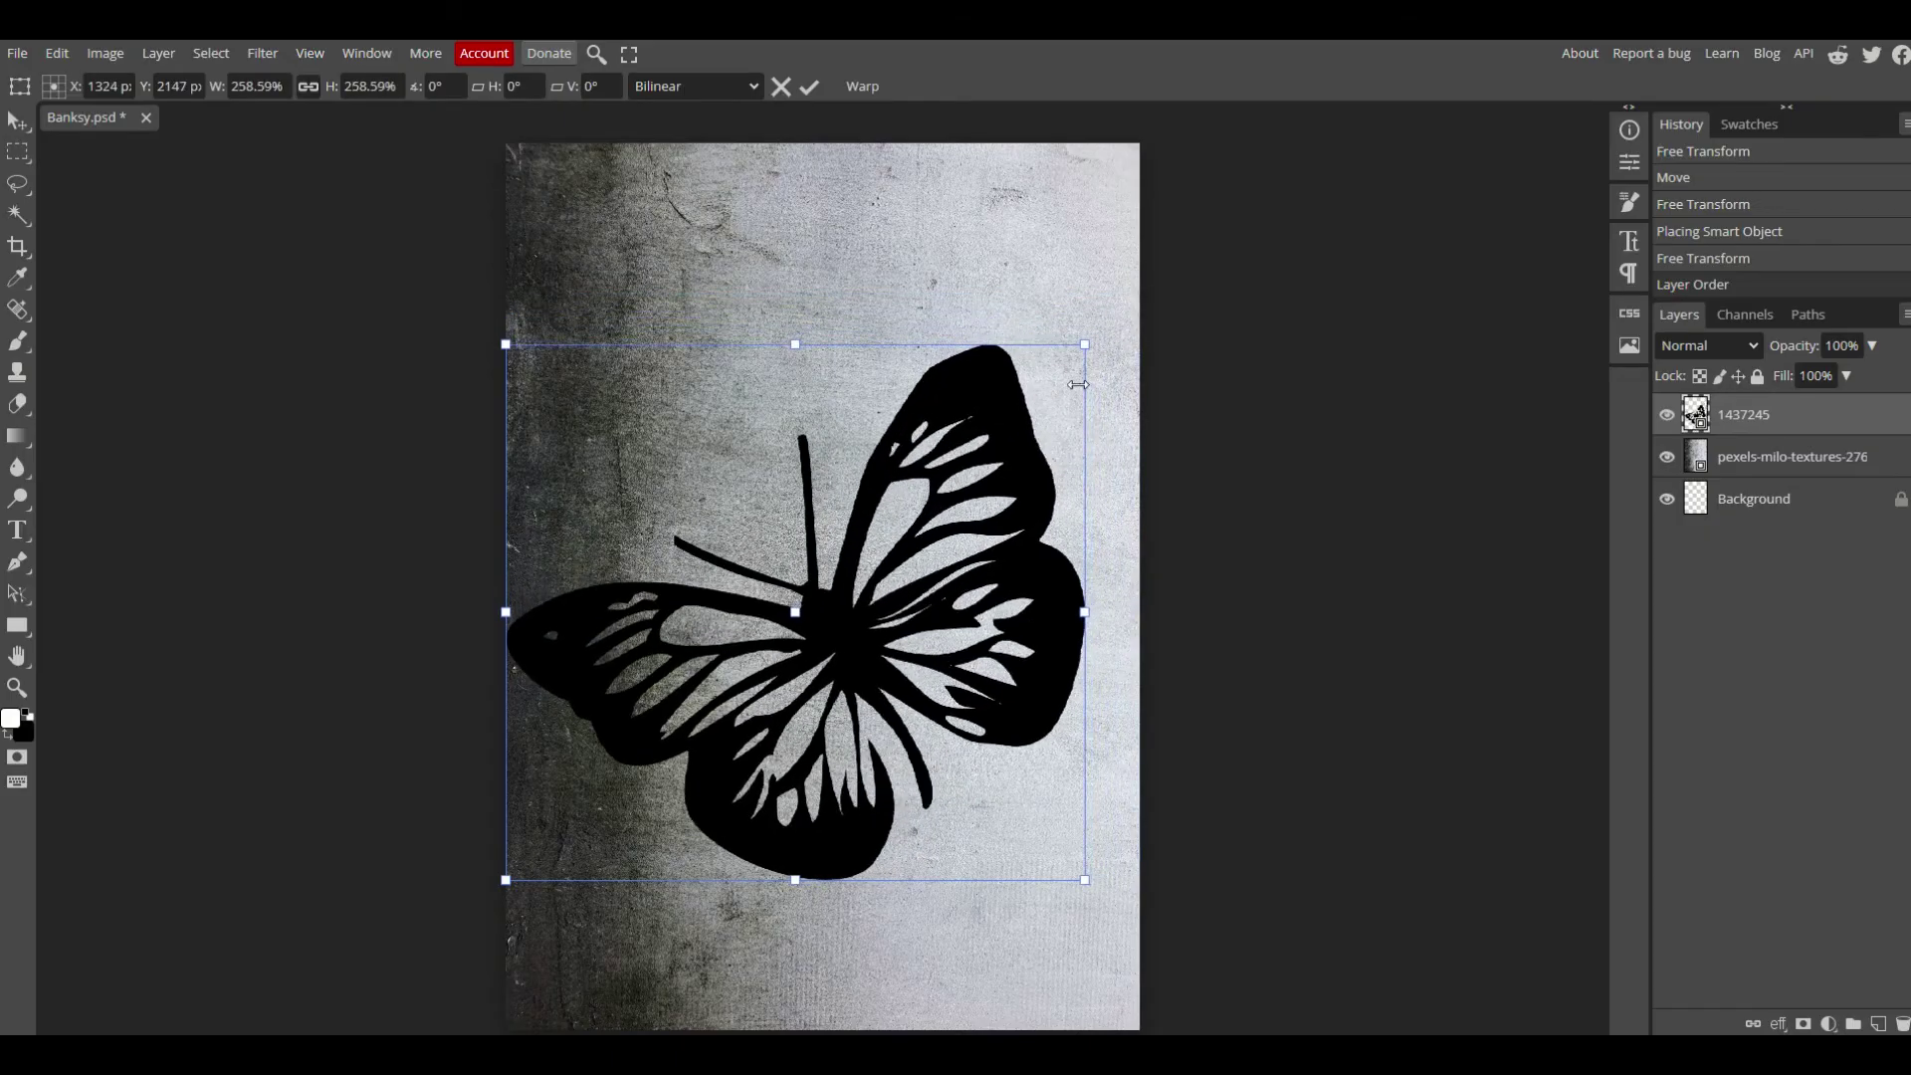
drag(1021, 460, 1046, 439)
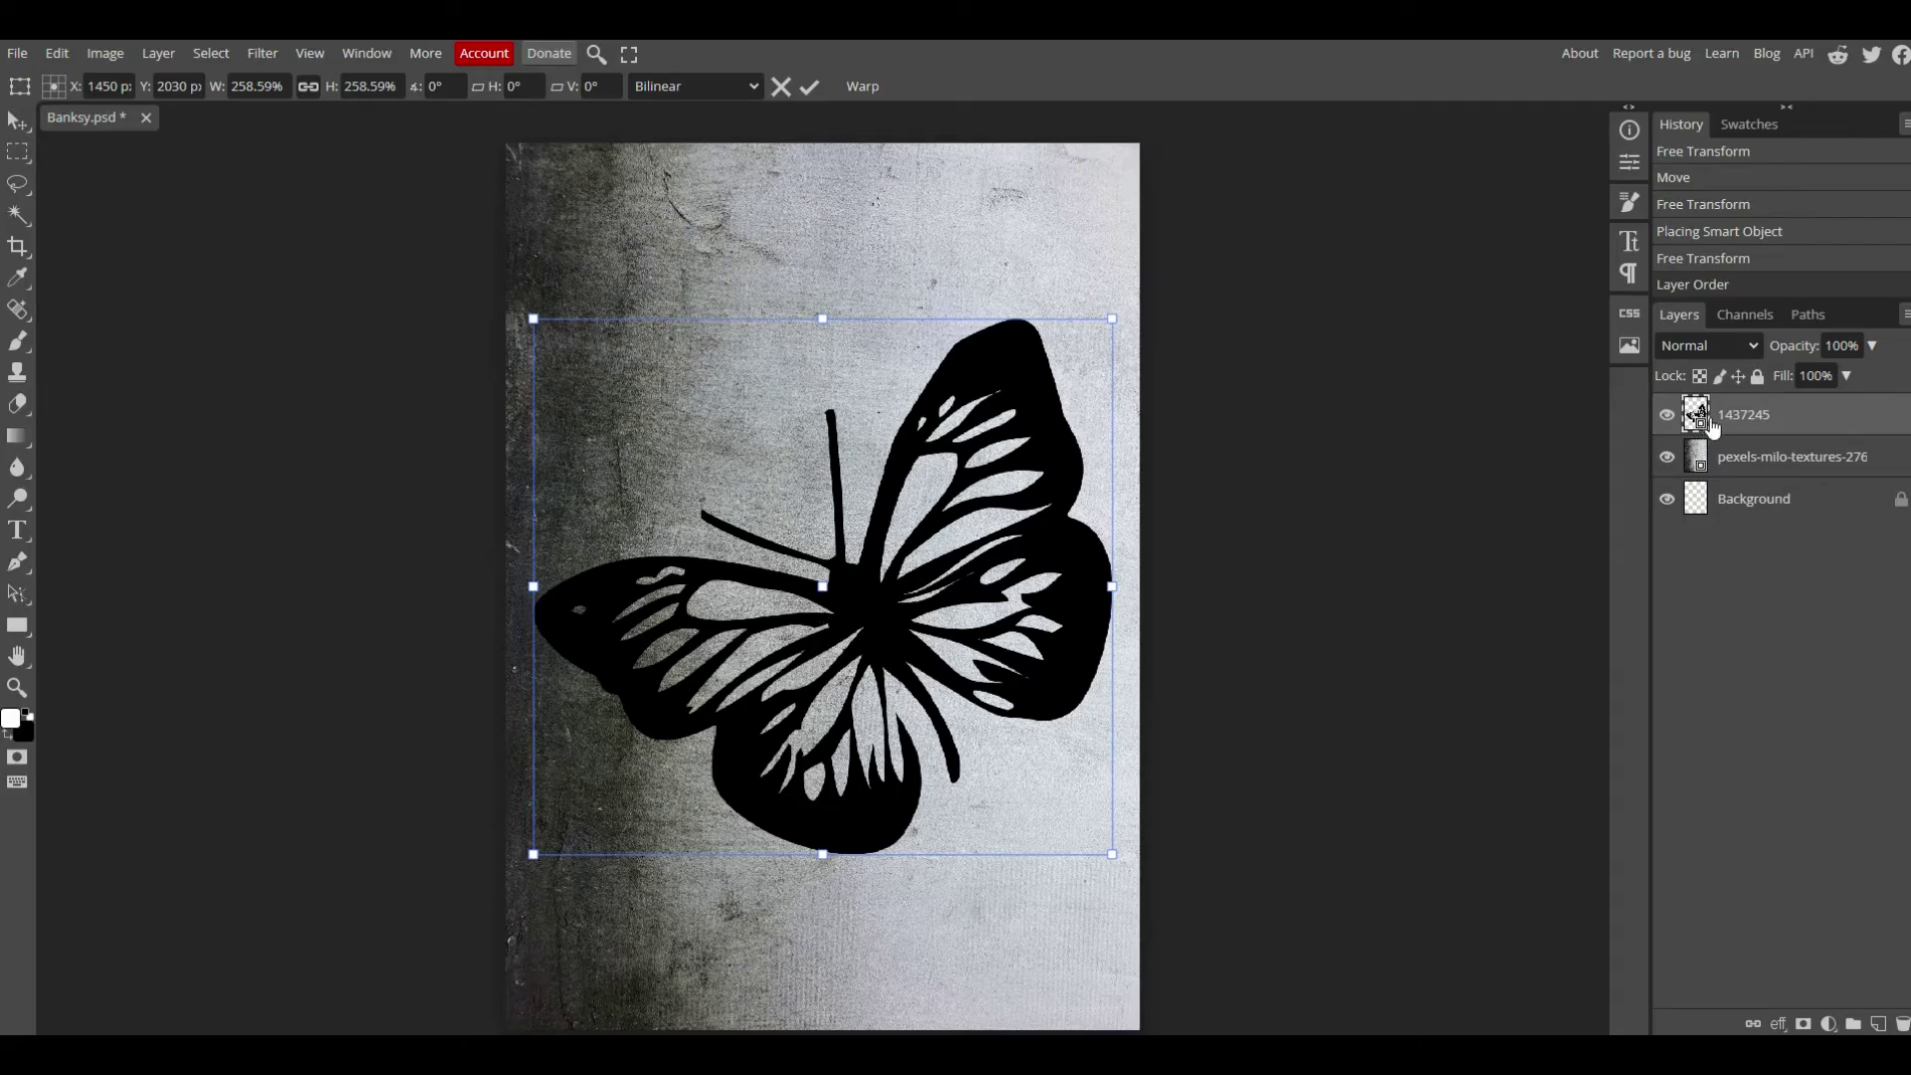
Step: Set the butterfly layer's blend mode to Soft Light and duplicate it
click(1689, 349)
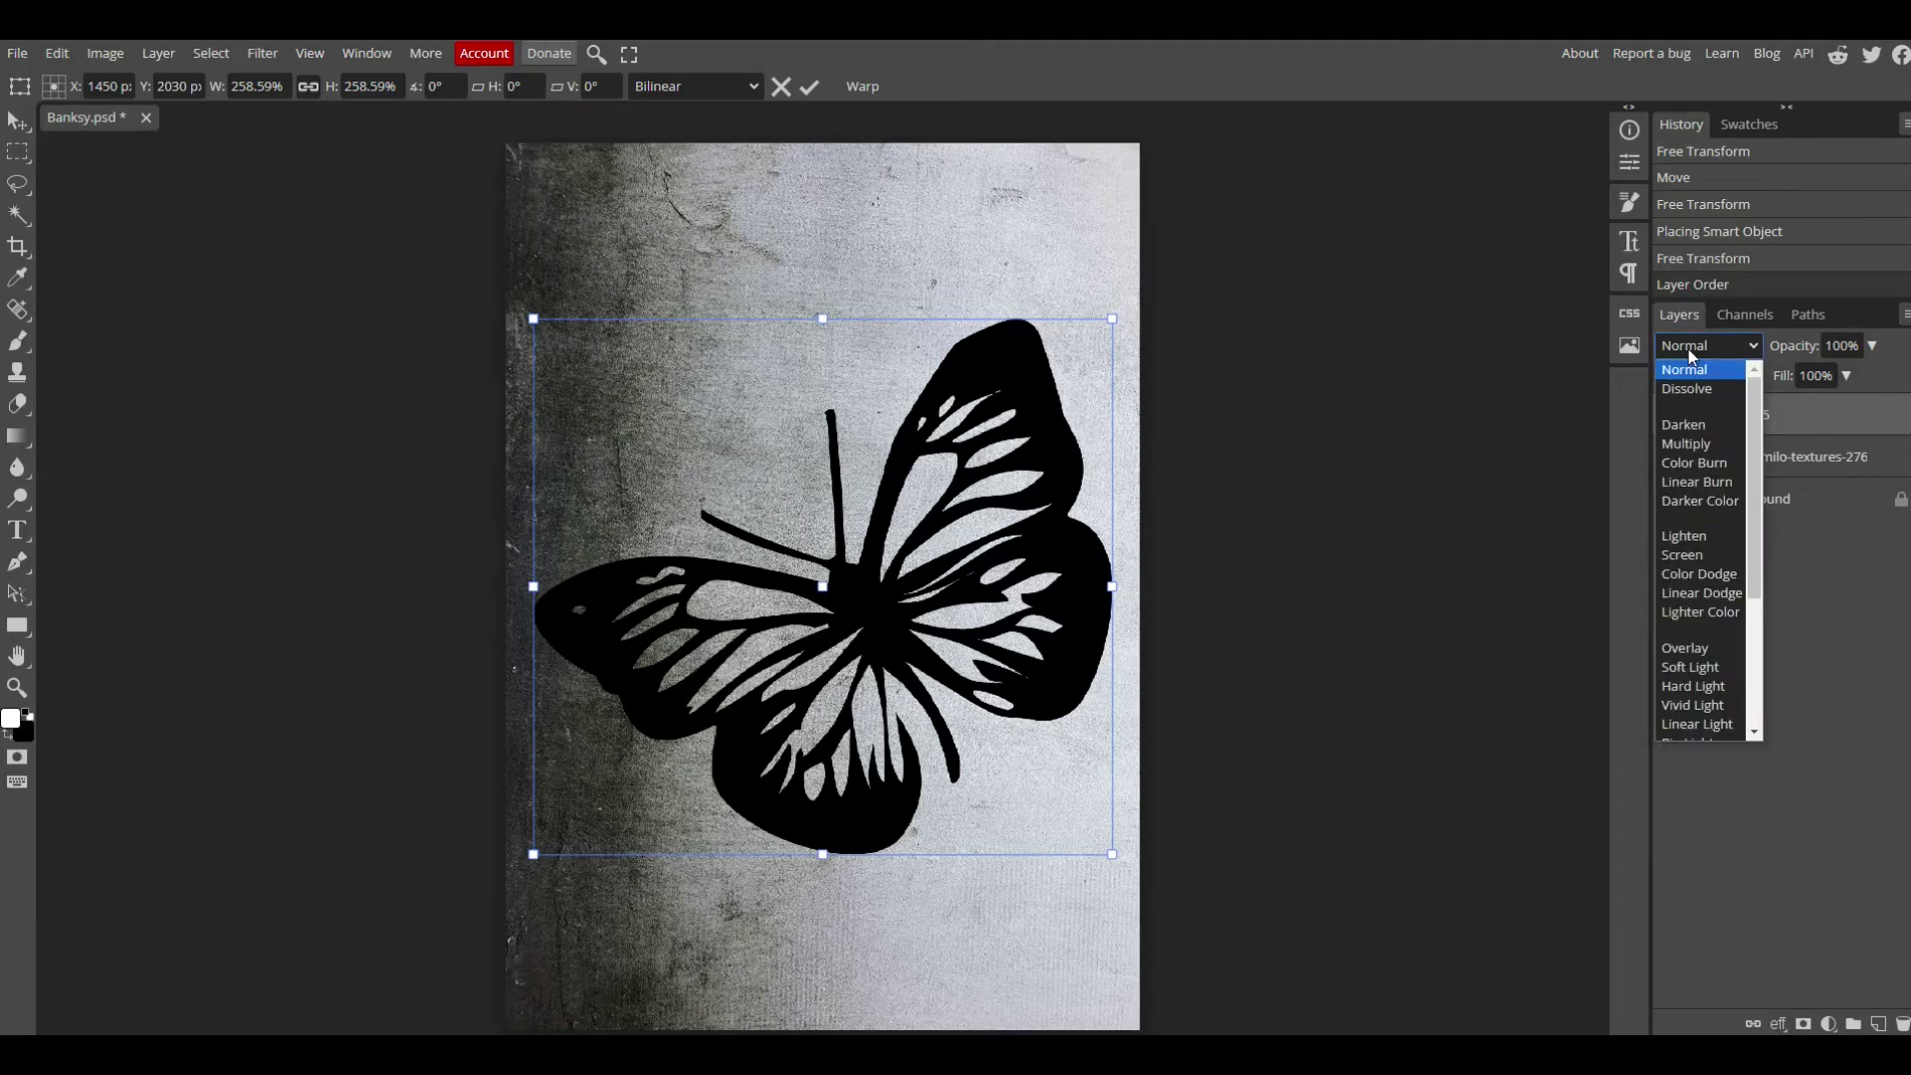
click(1696, 670)
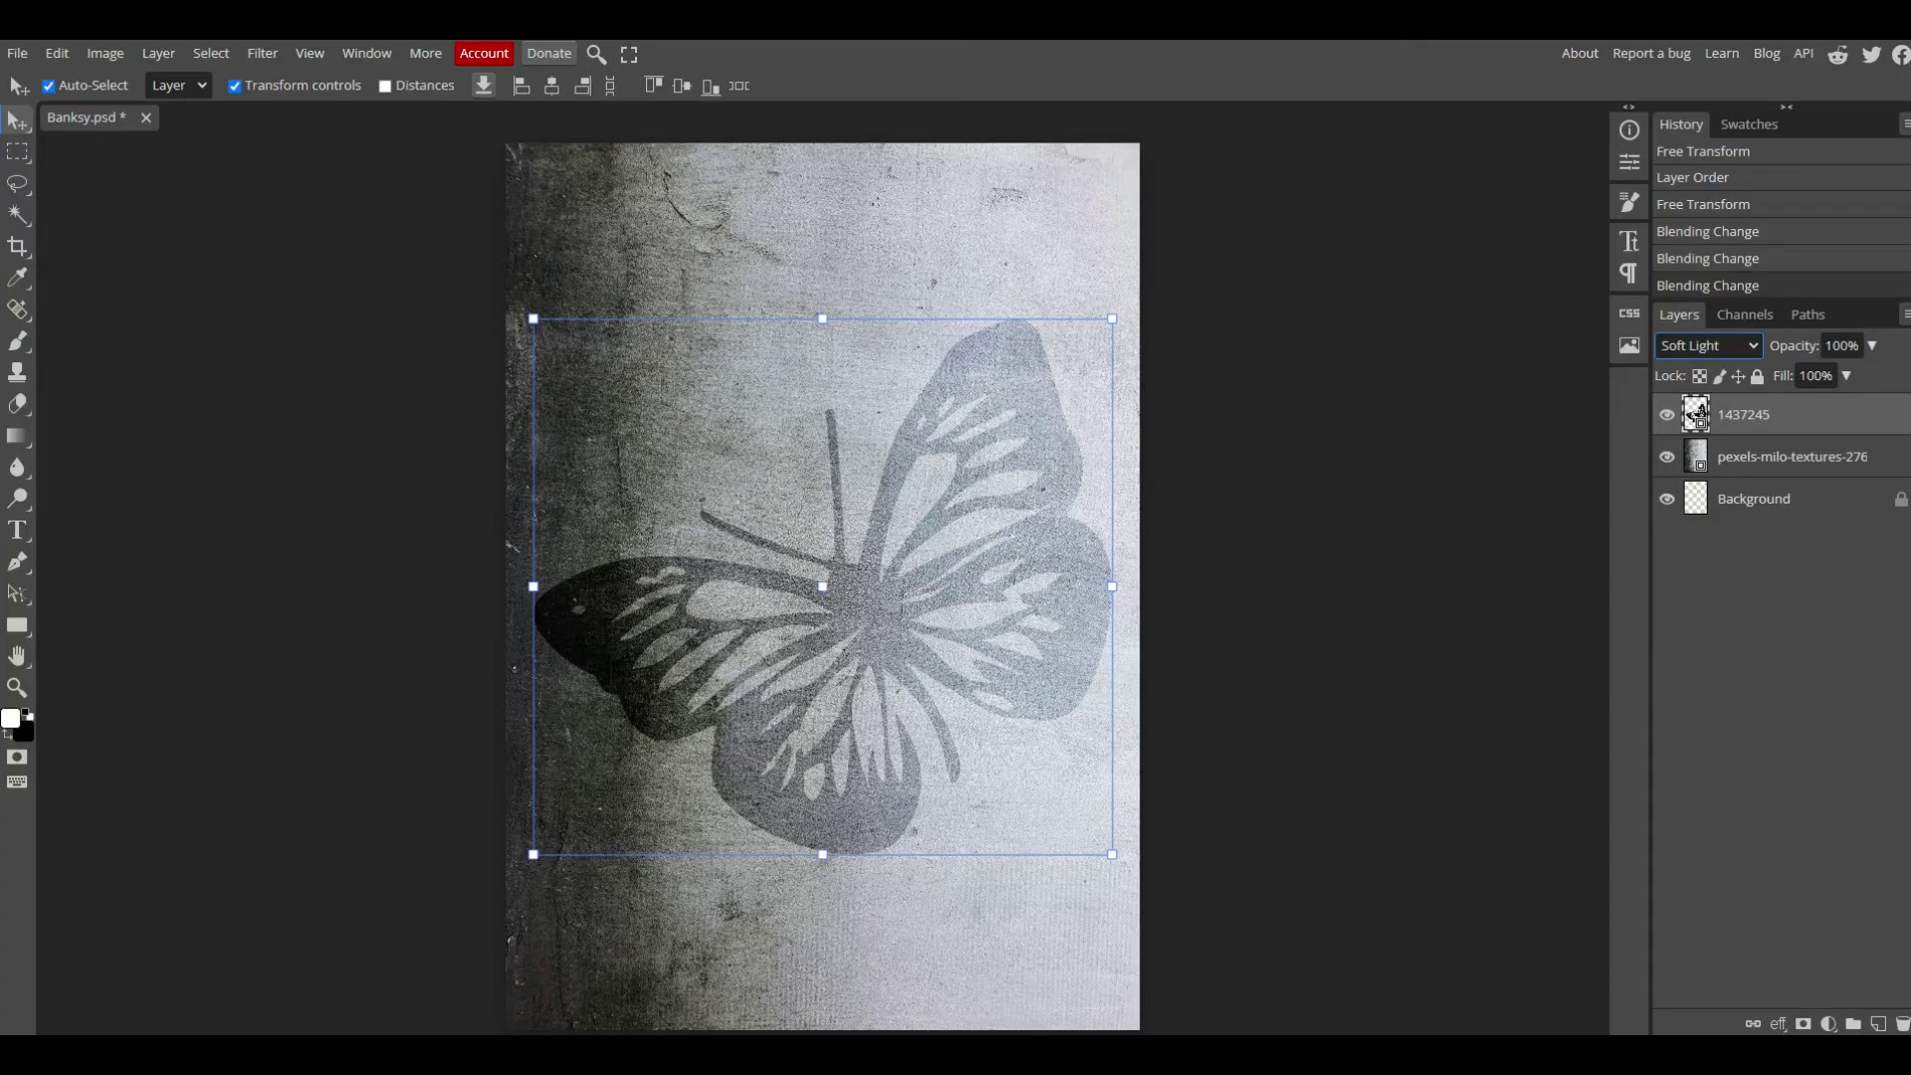
right_click(1720, 412)
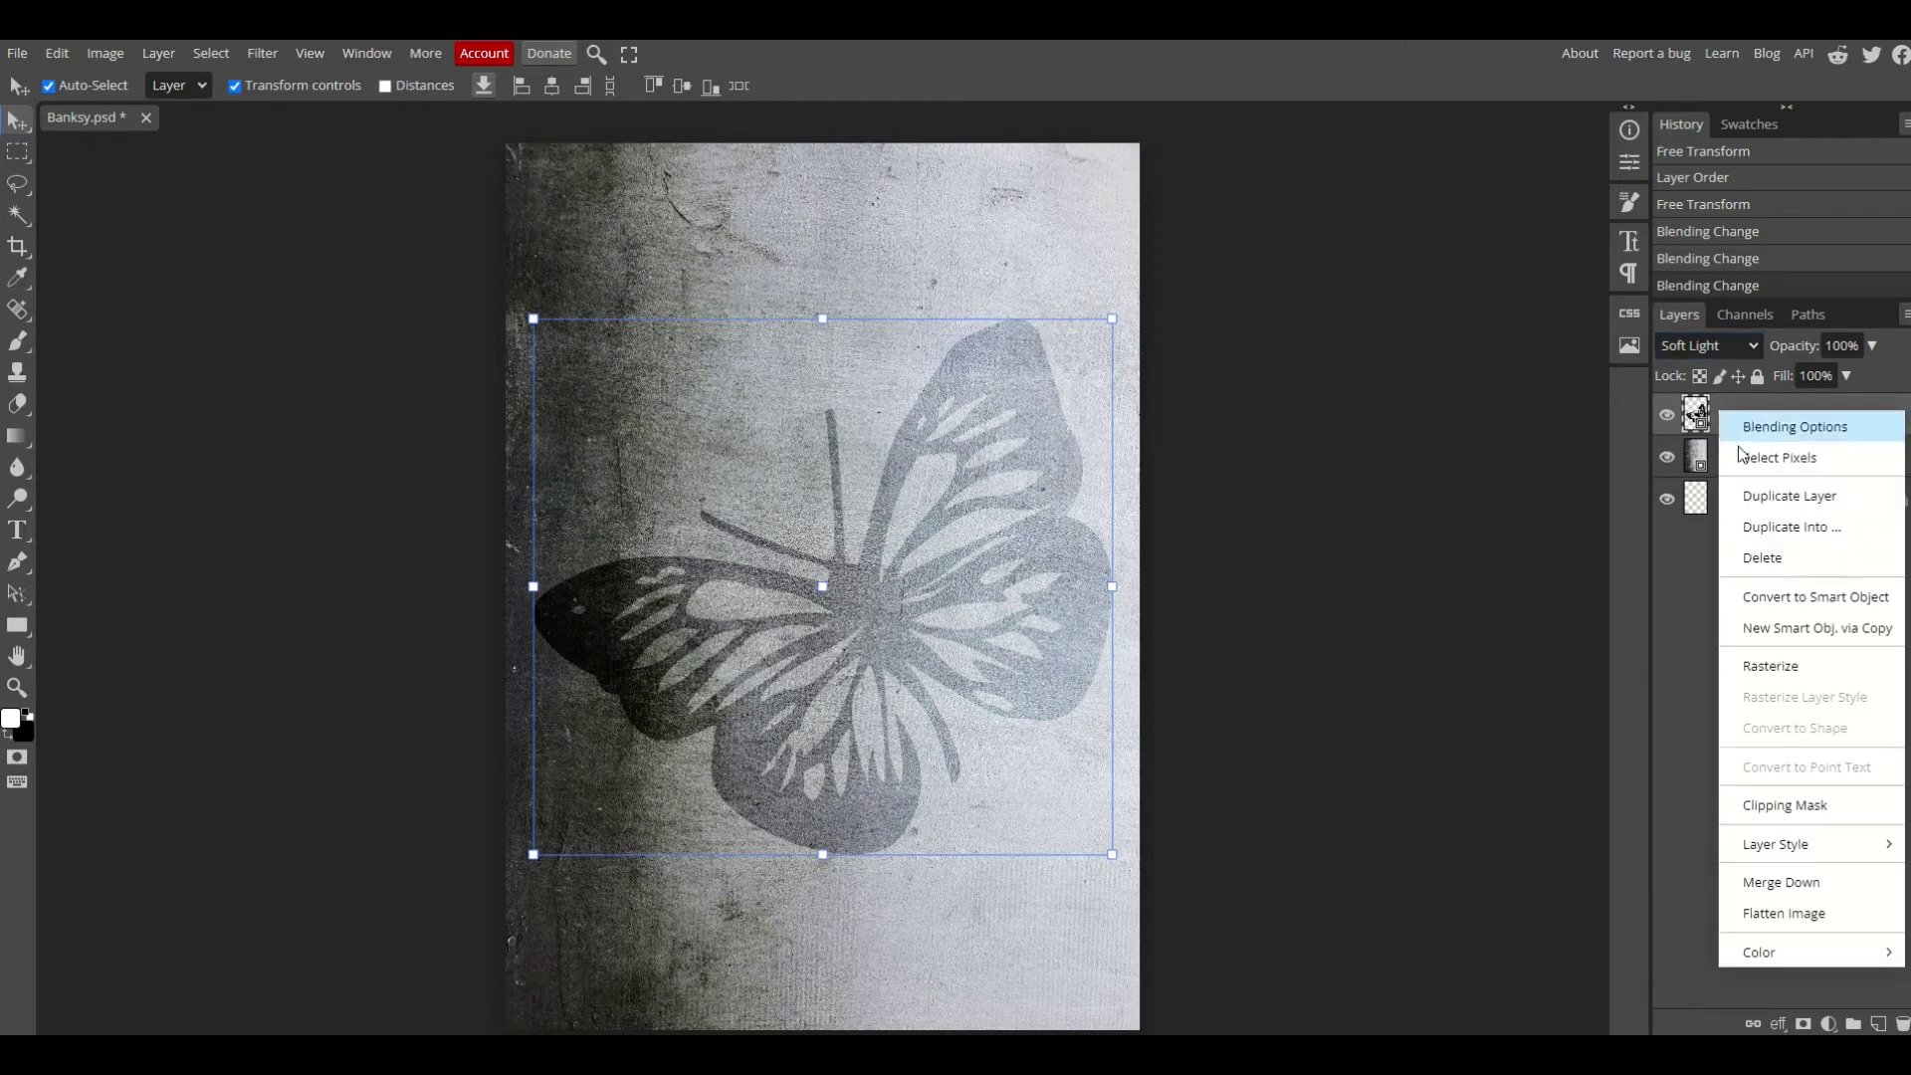
click(1762, 497)
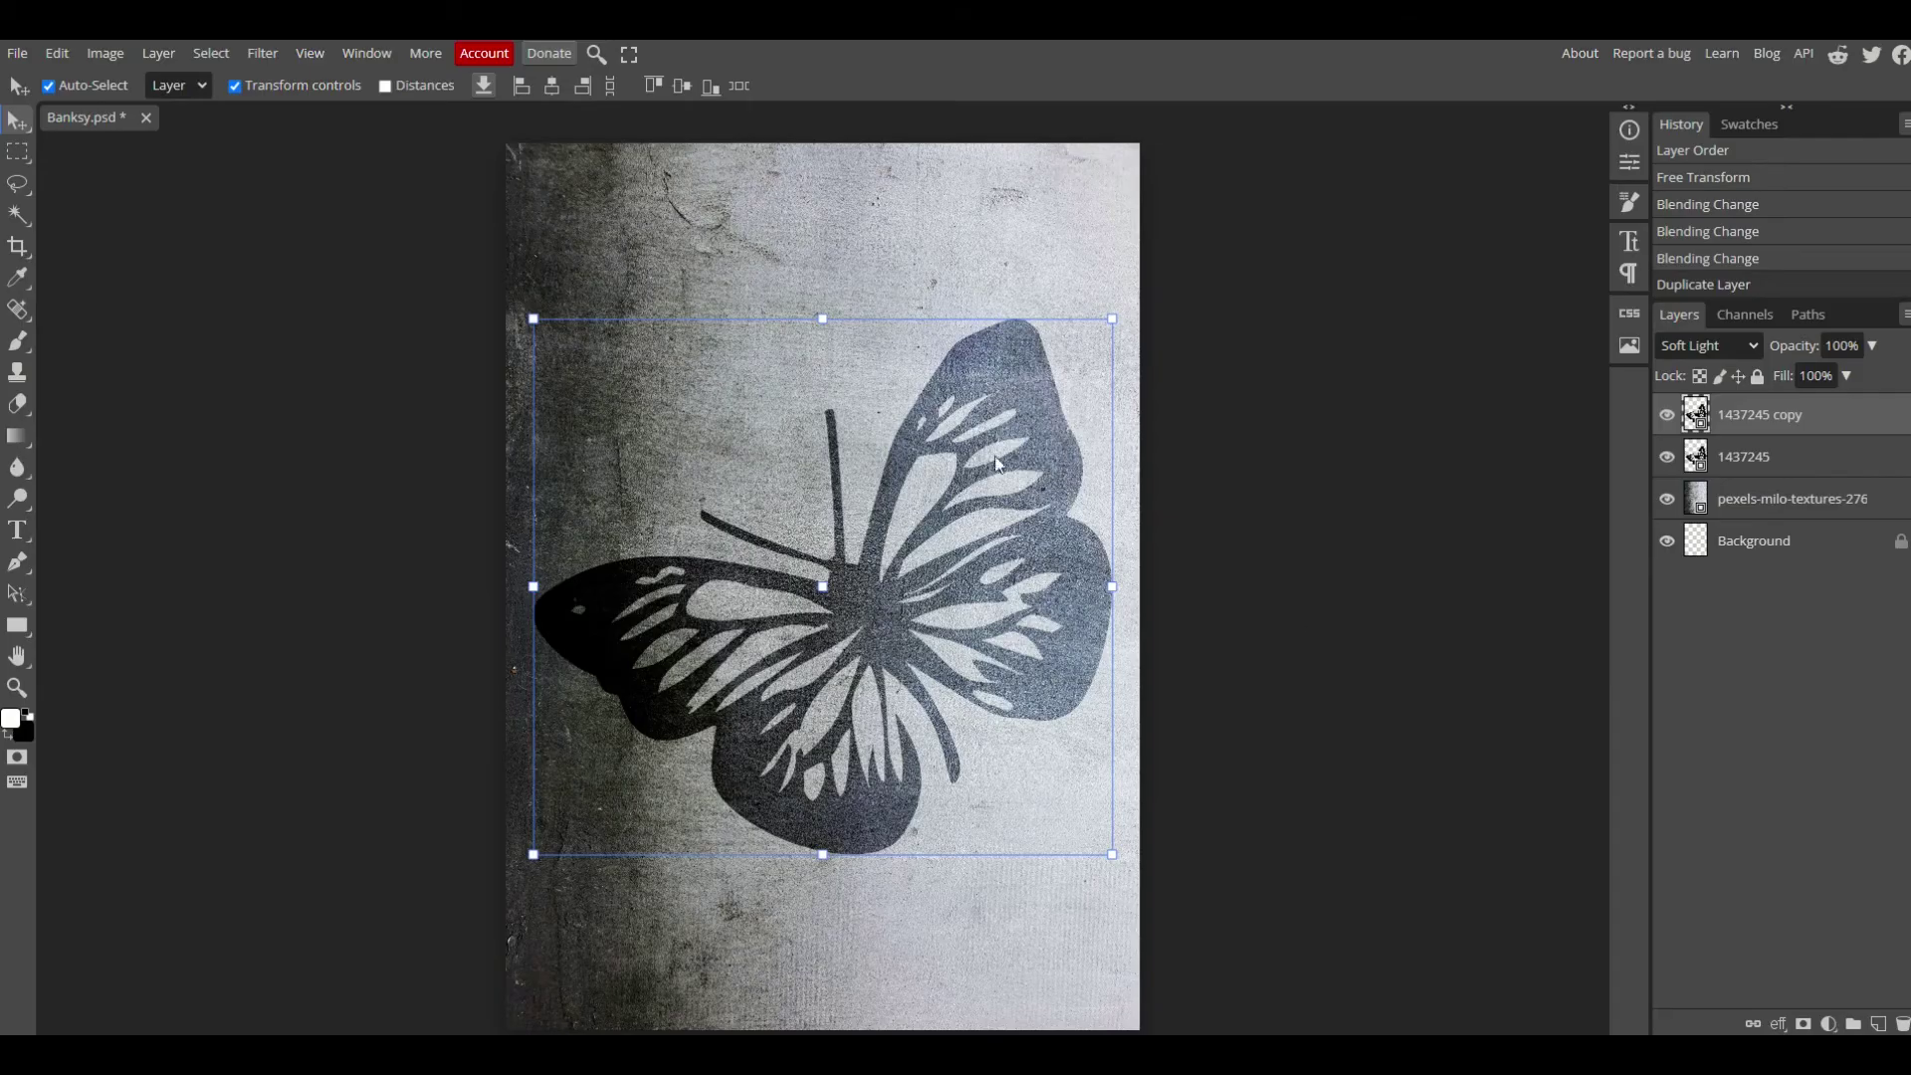
Step: Duplicate the butterfly copy again and set the top copy's opacity to 16%
right_click(1739, 416)
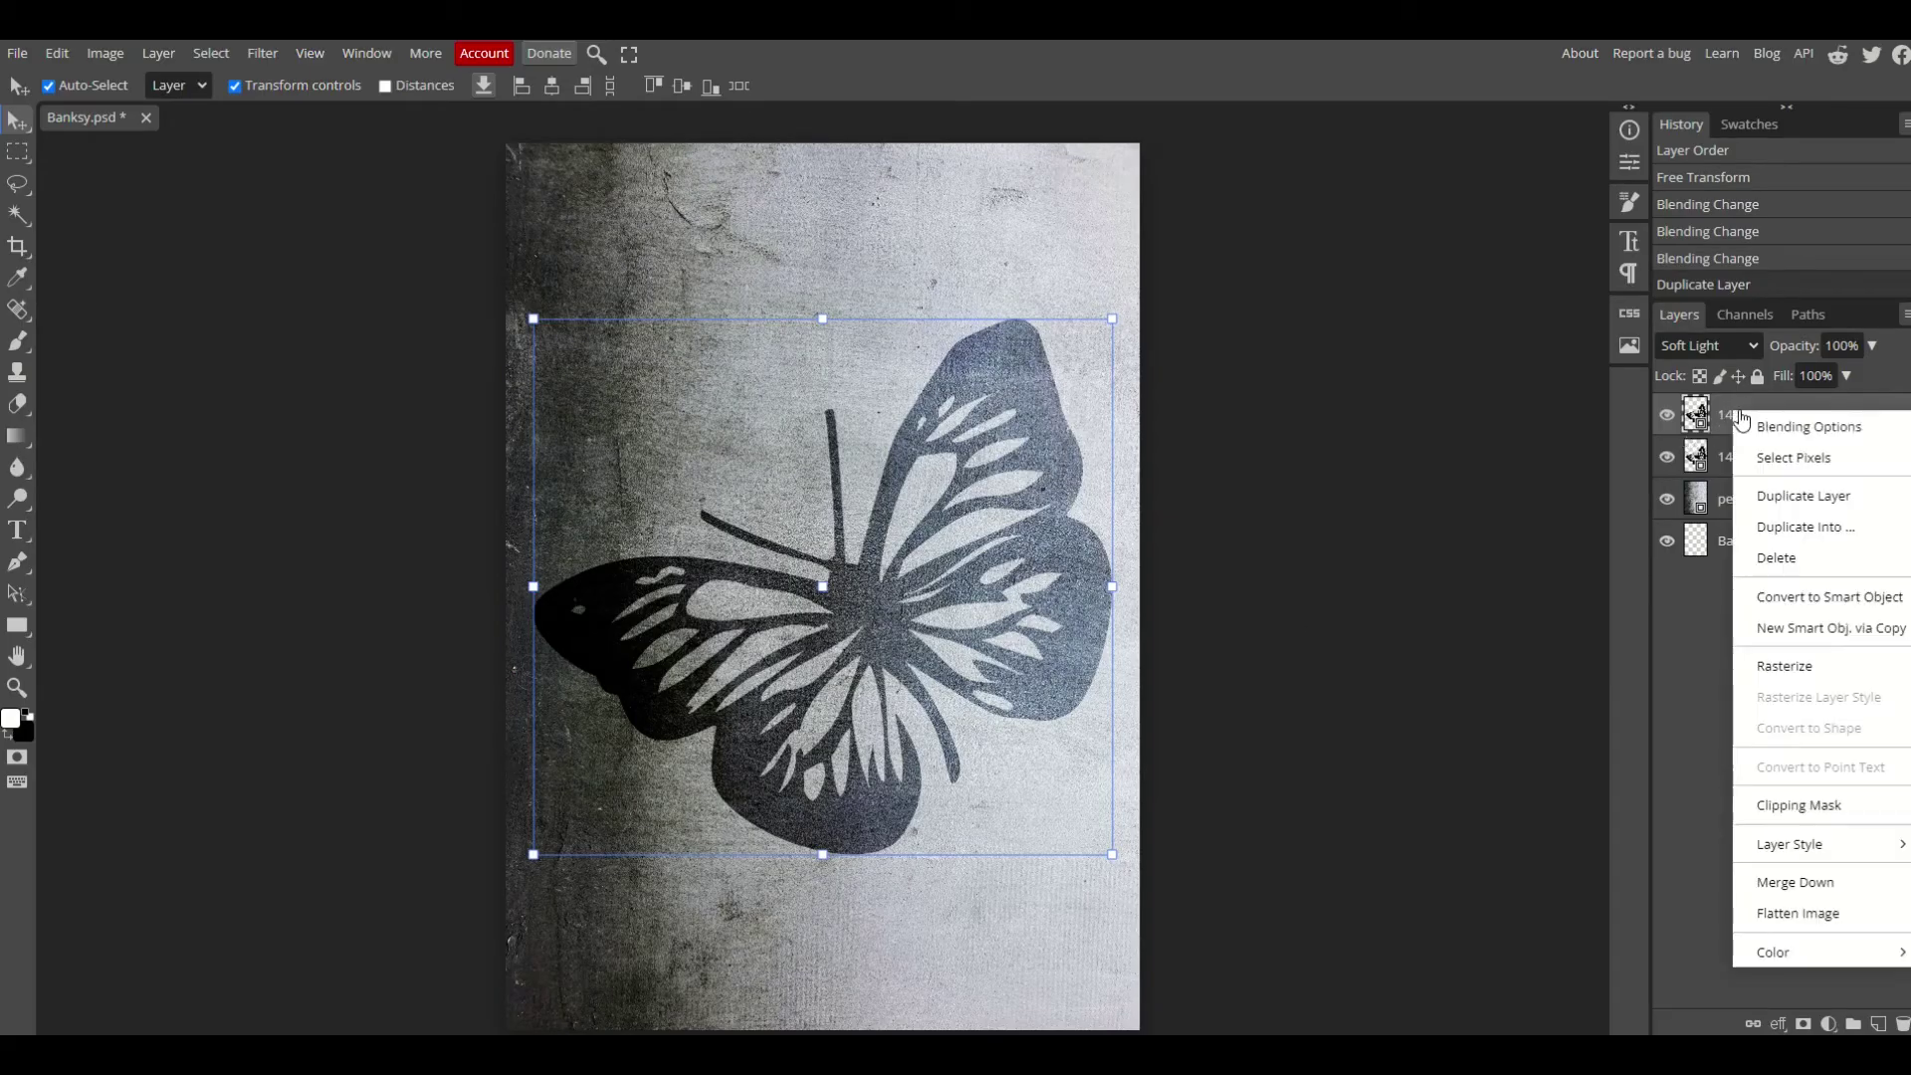
click(1767, 496)
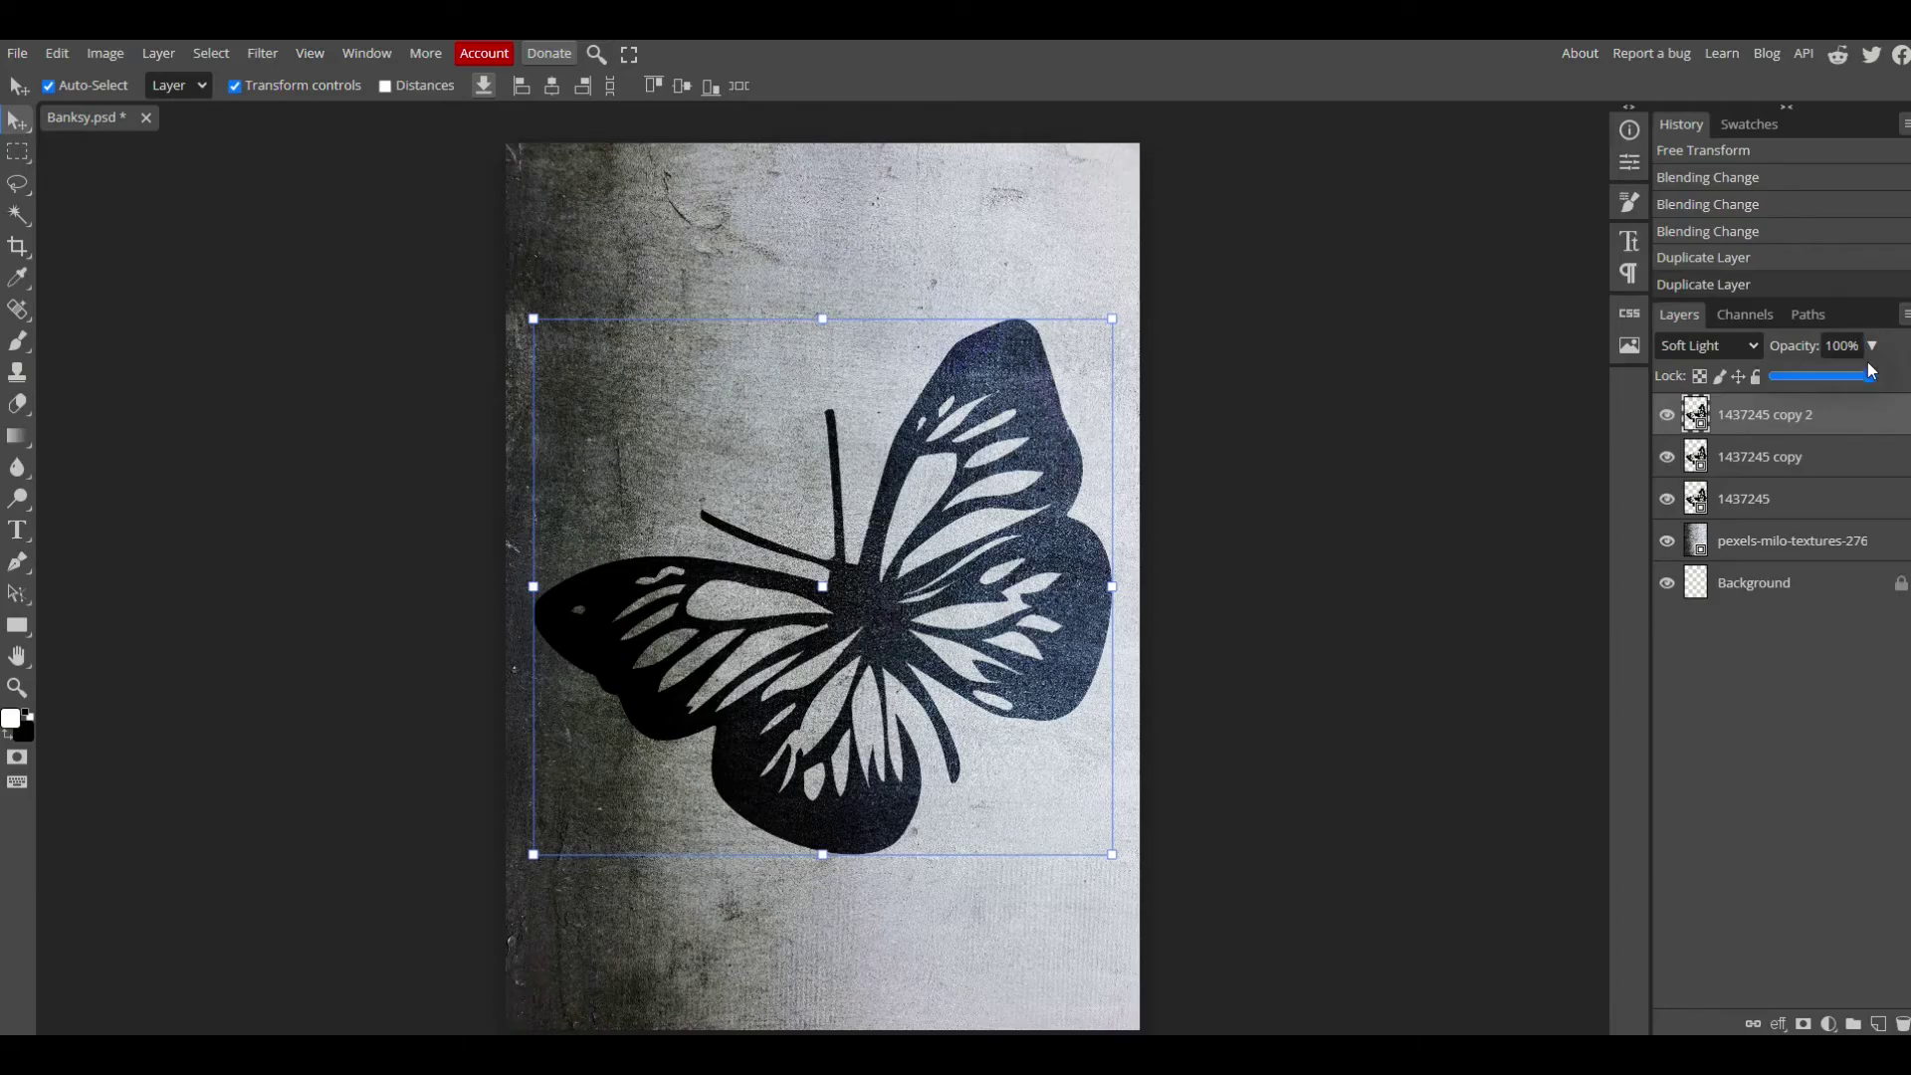
drag(1870, 373, 1792, 379)
click(1366, 446)
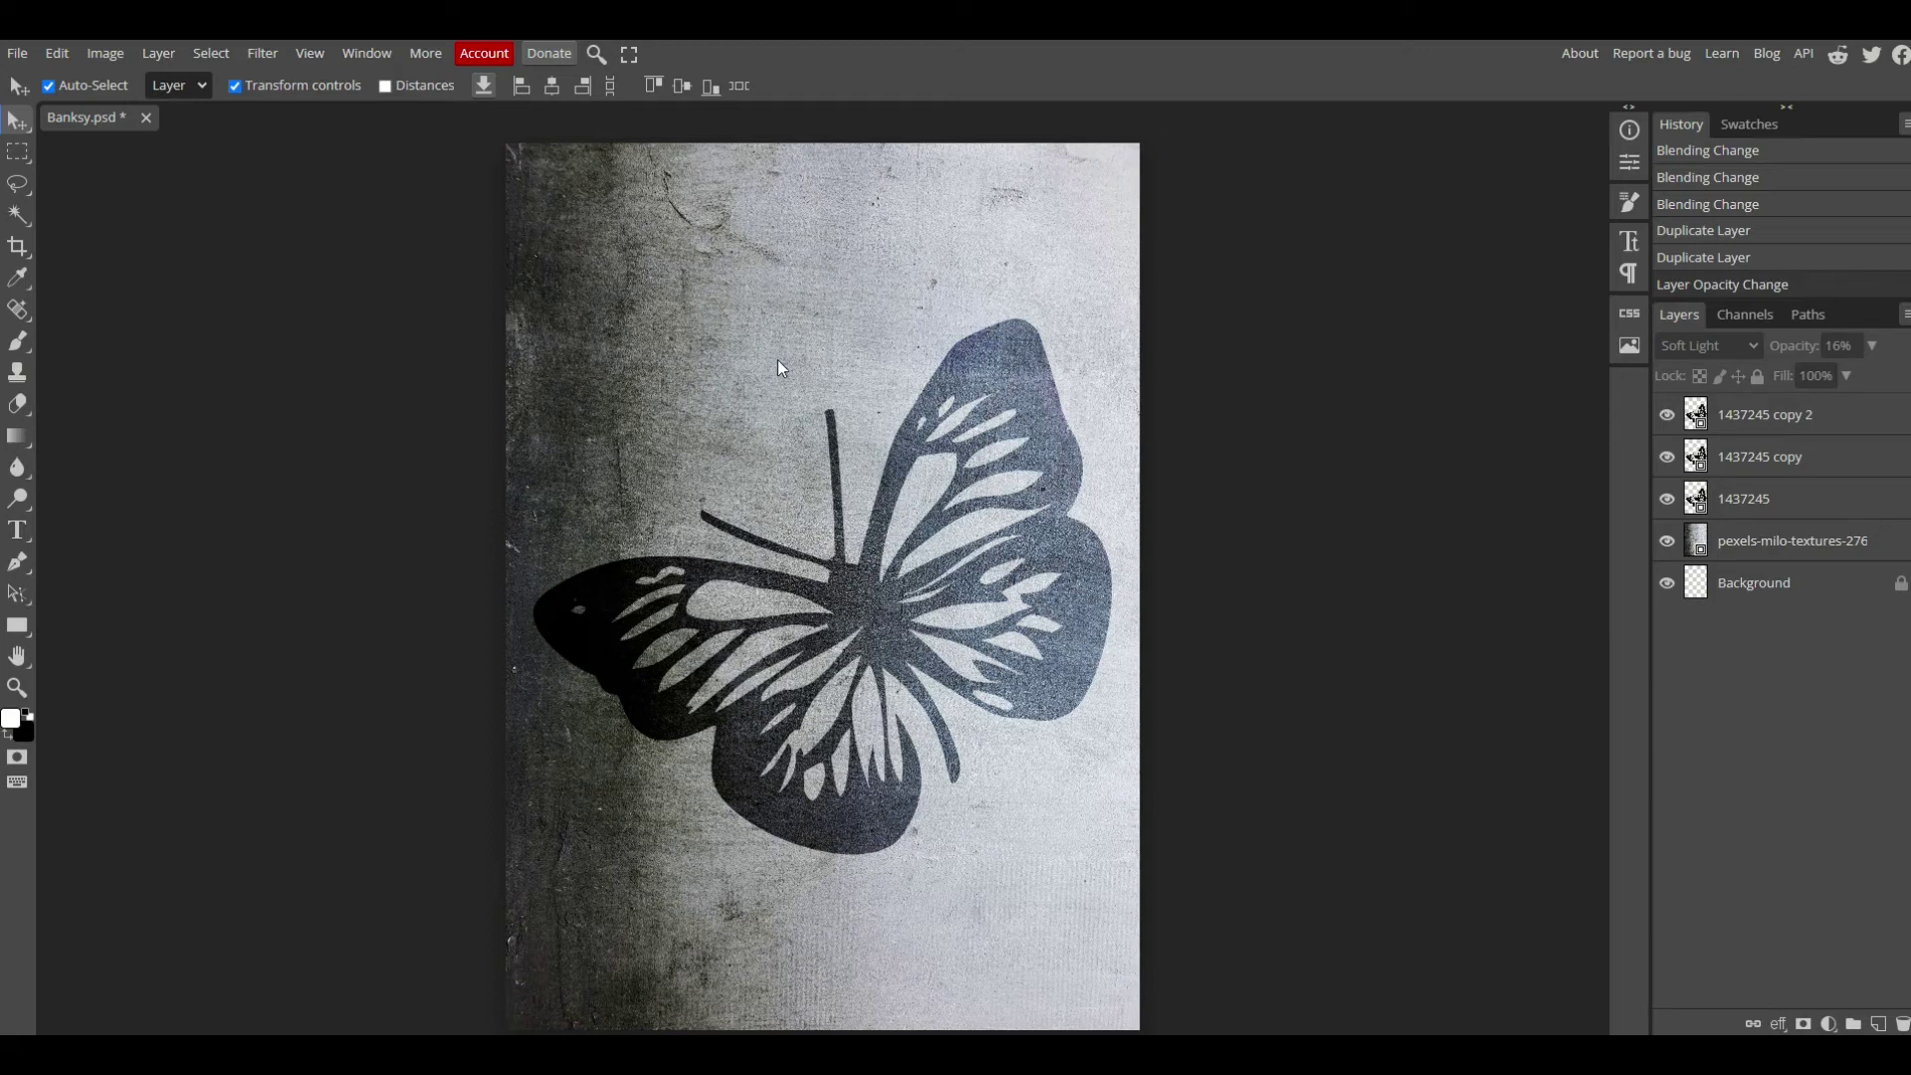
Step: Add a new layer above the concrete texture and place the grungy concrete texture file
click(761, 286)
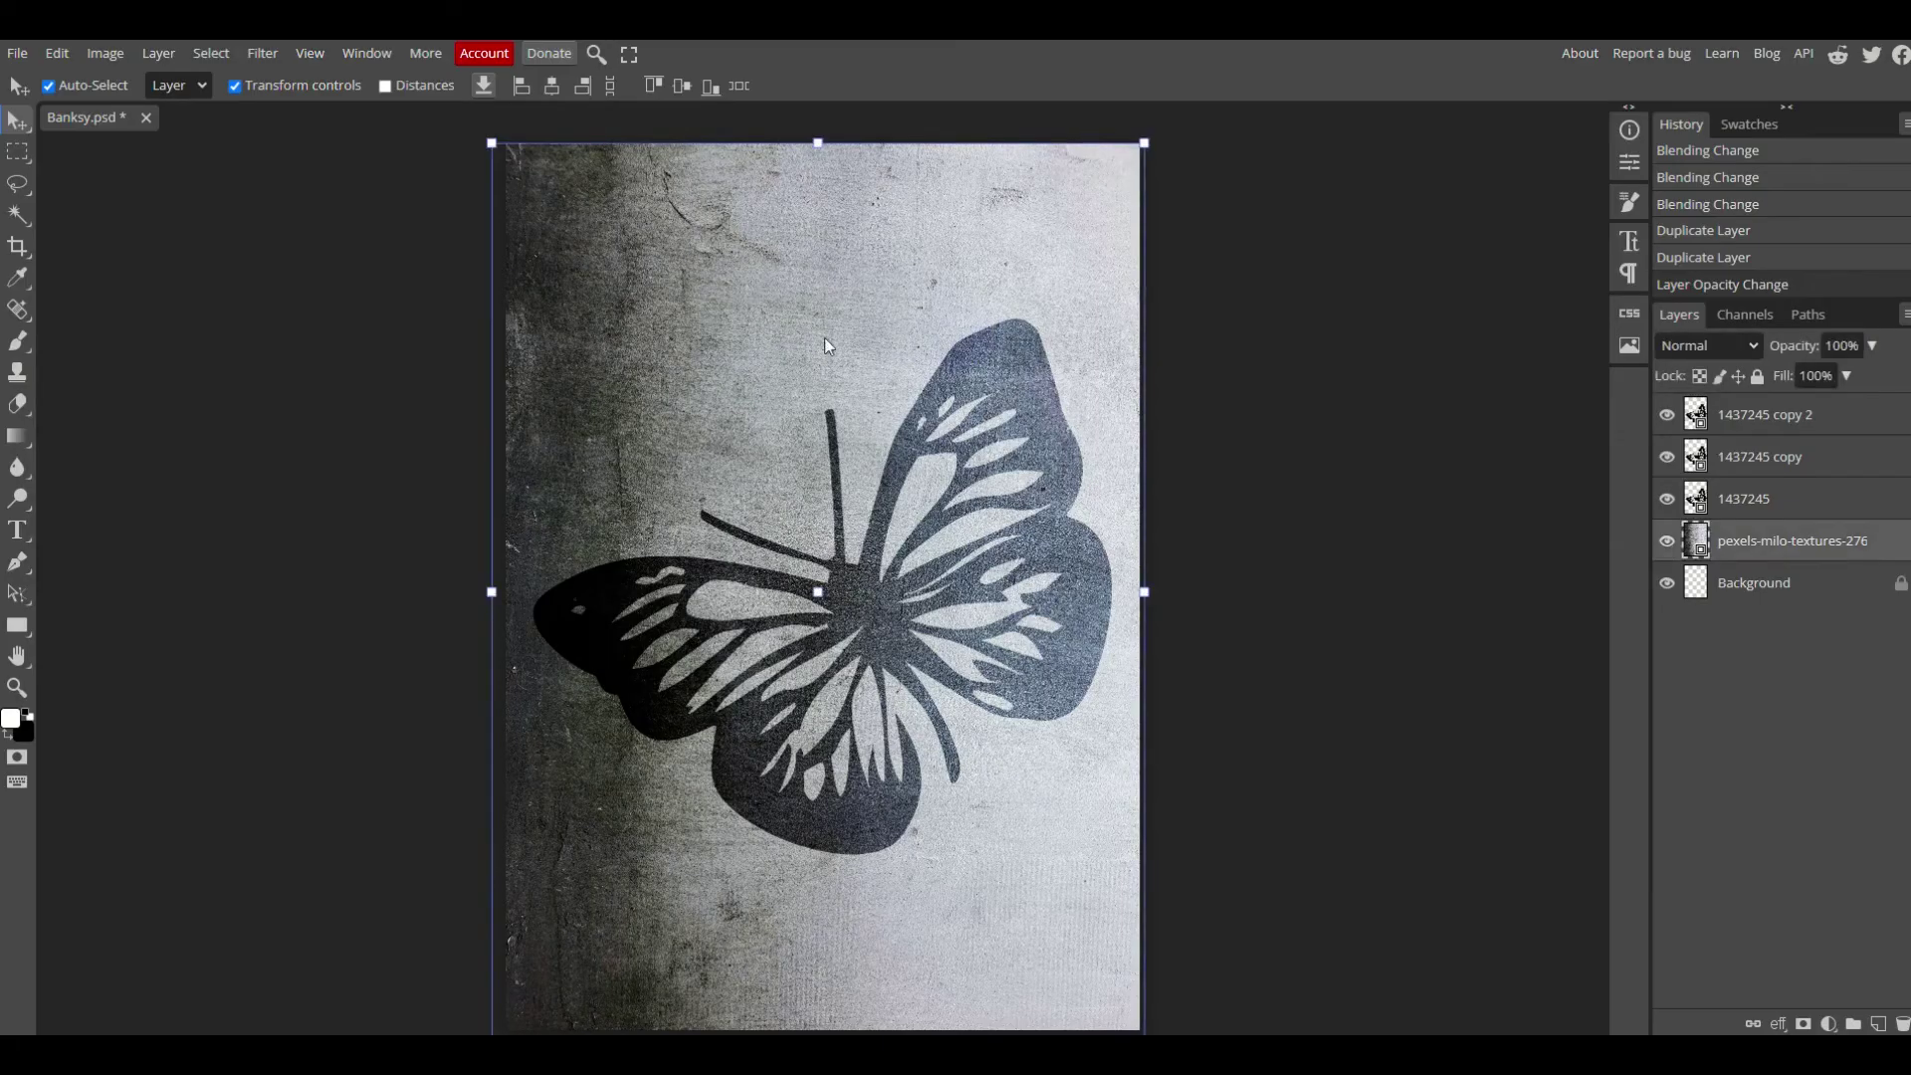
click(1878, 1024)
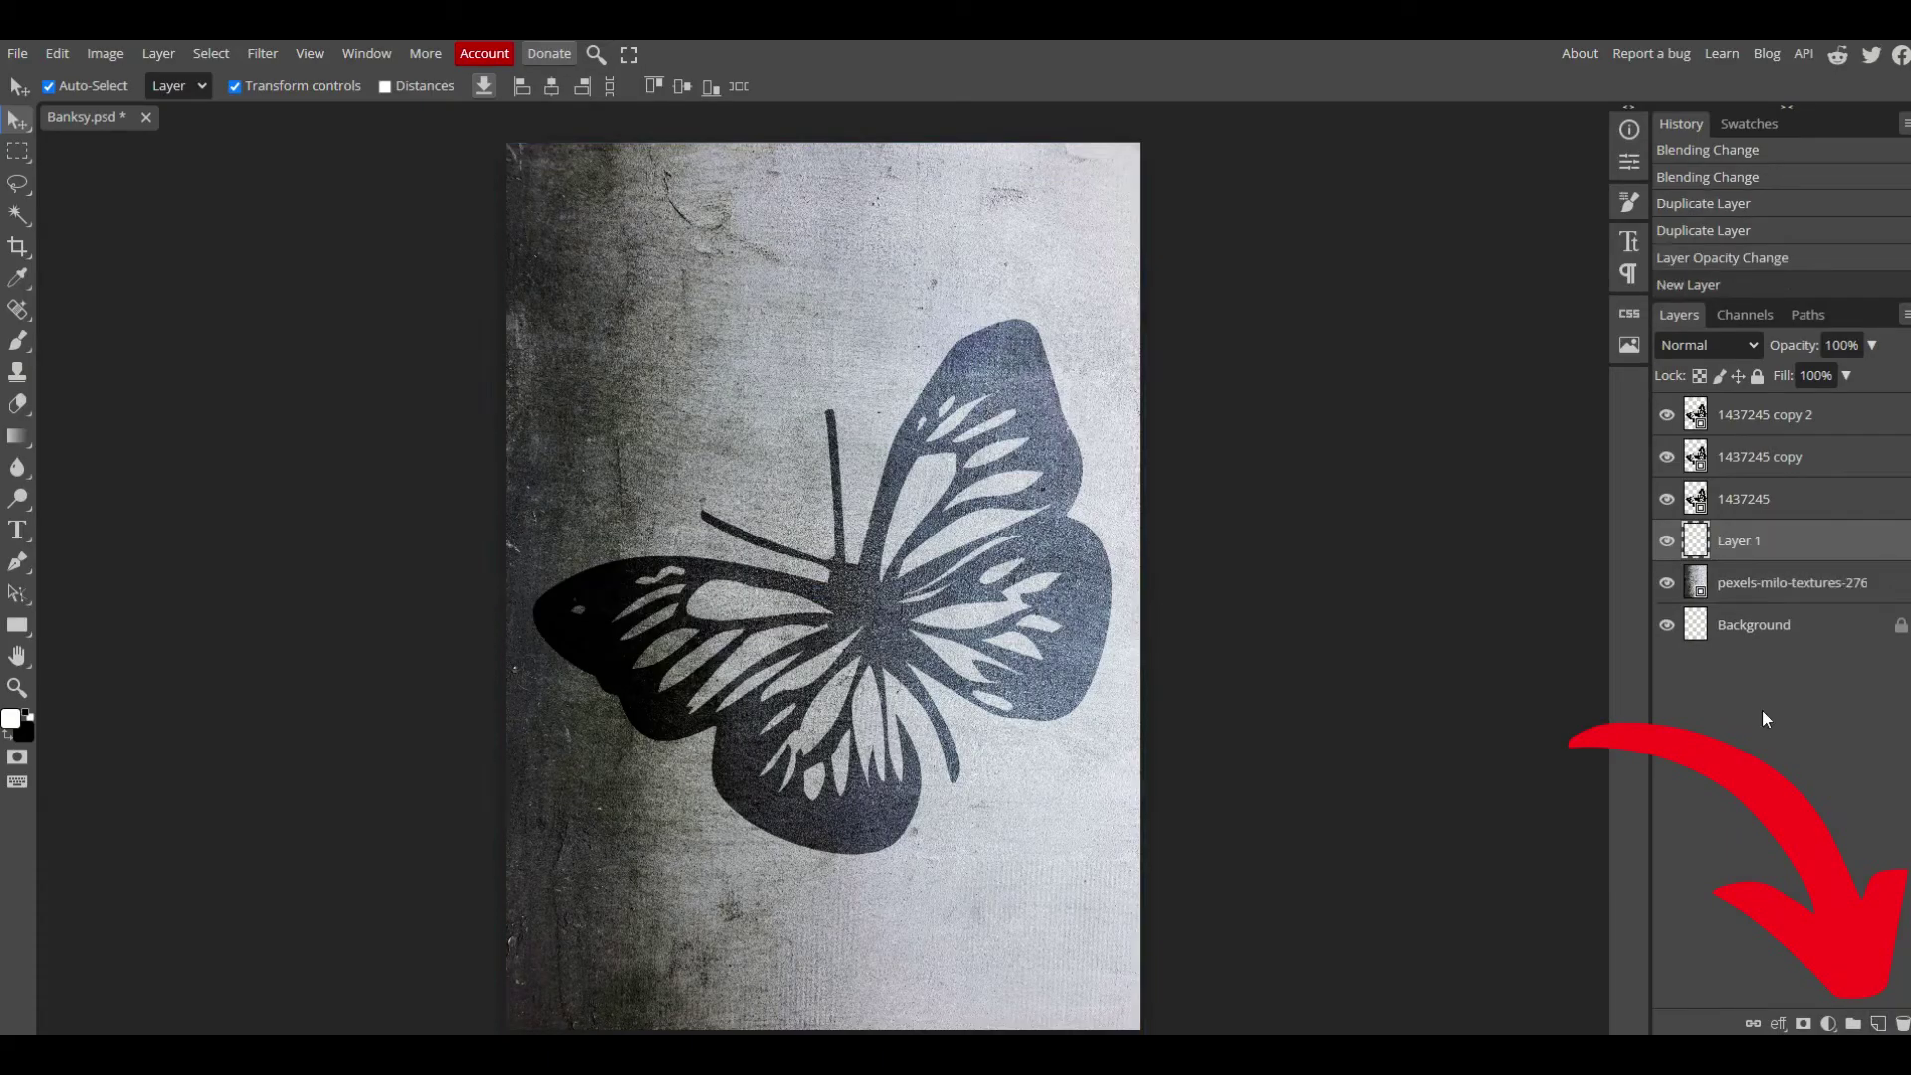
click(17, 52)
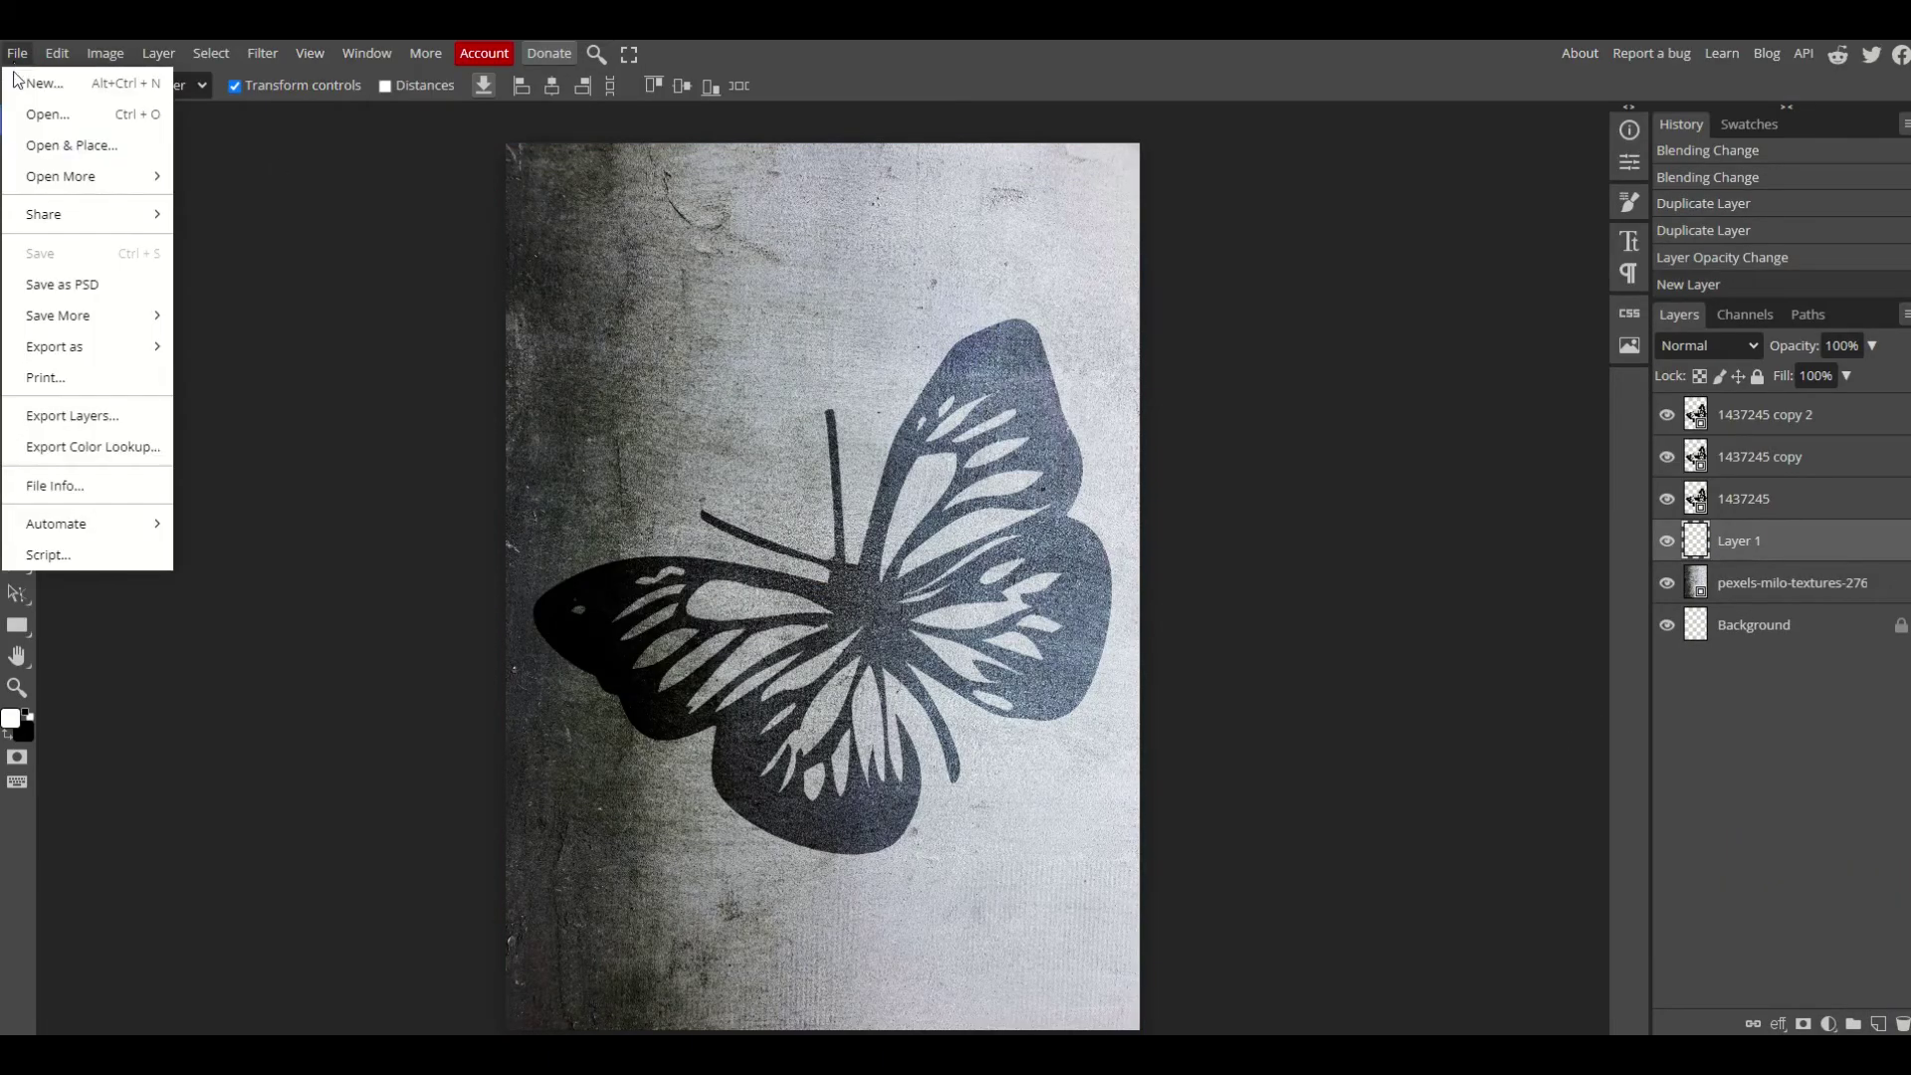
click(69, 150)
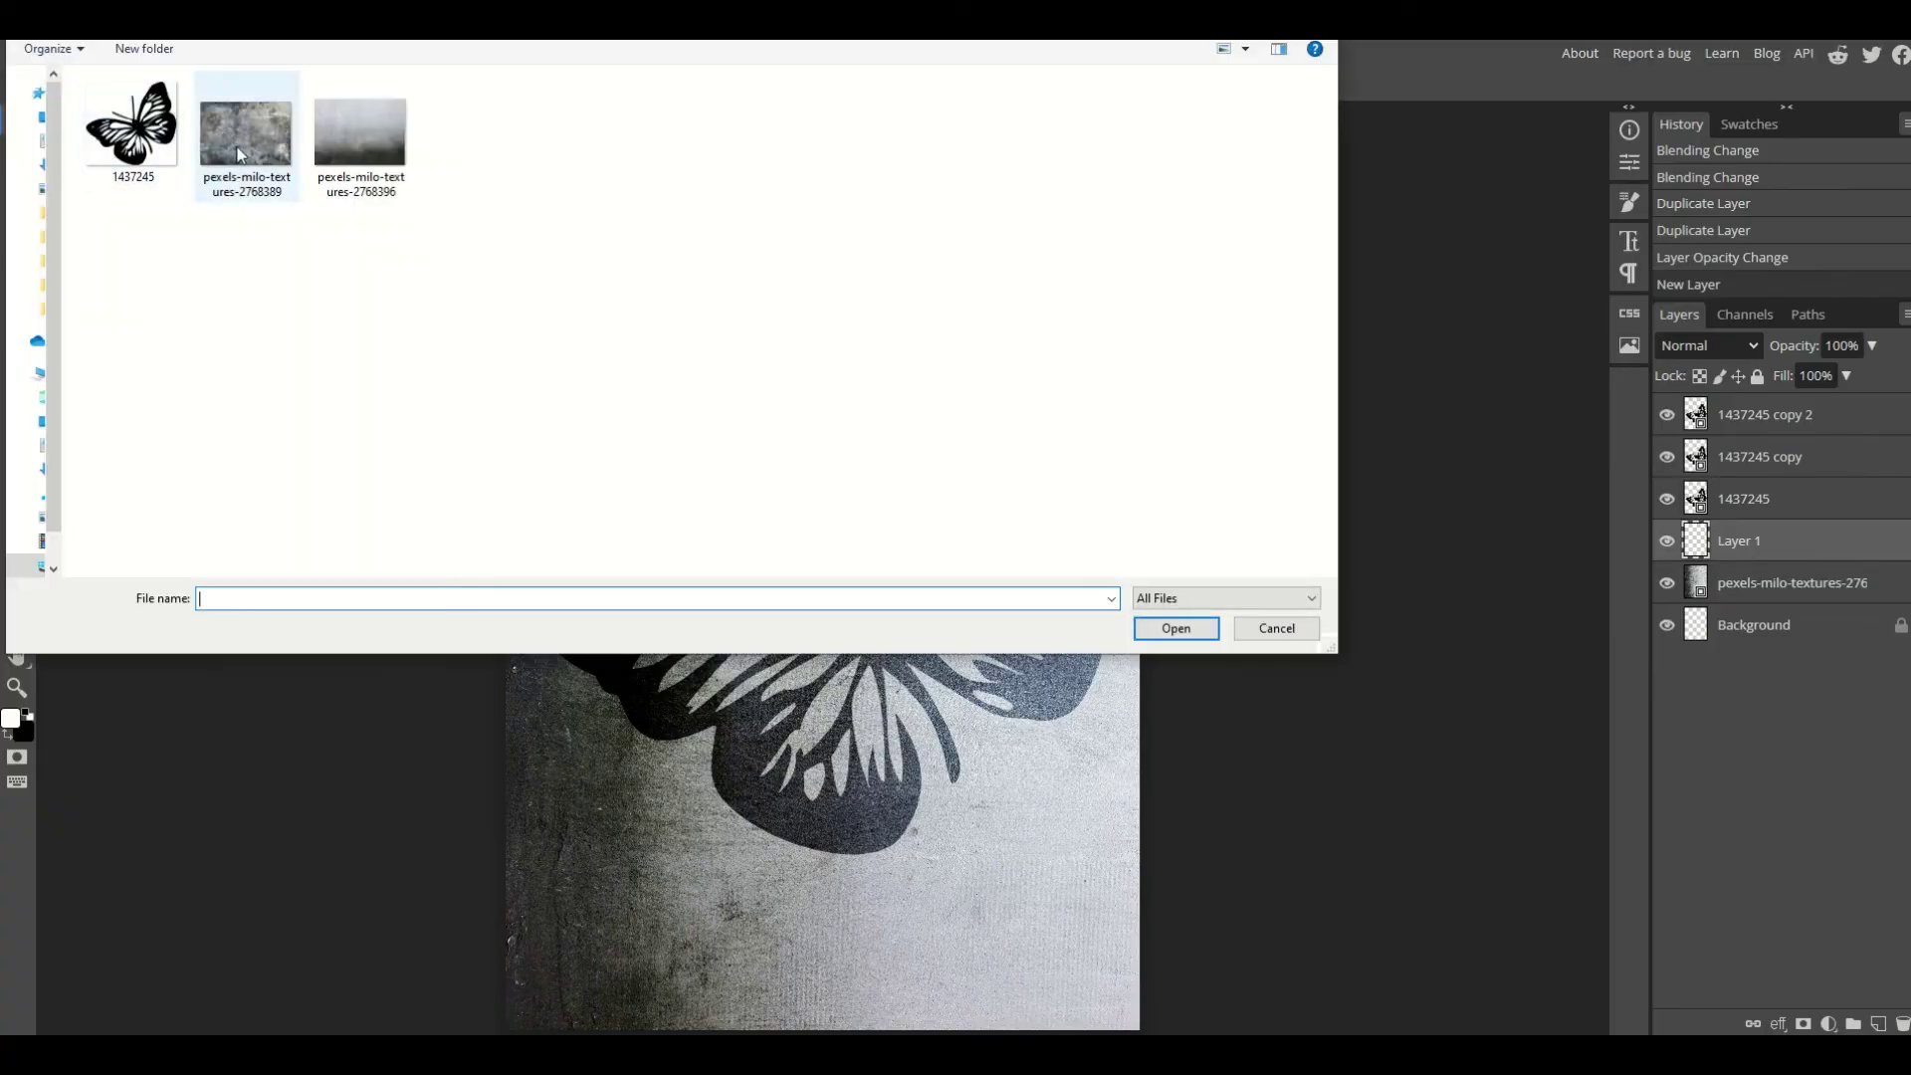
double_click(240, 155)
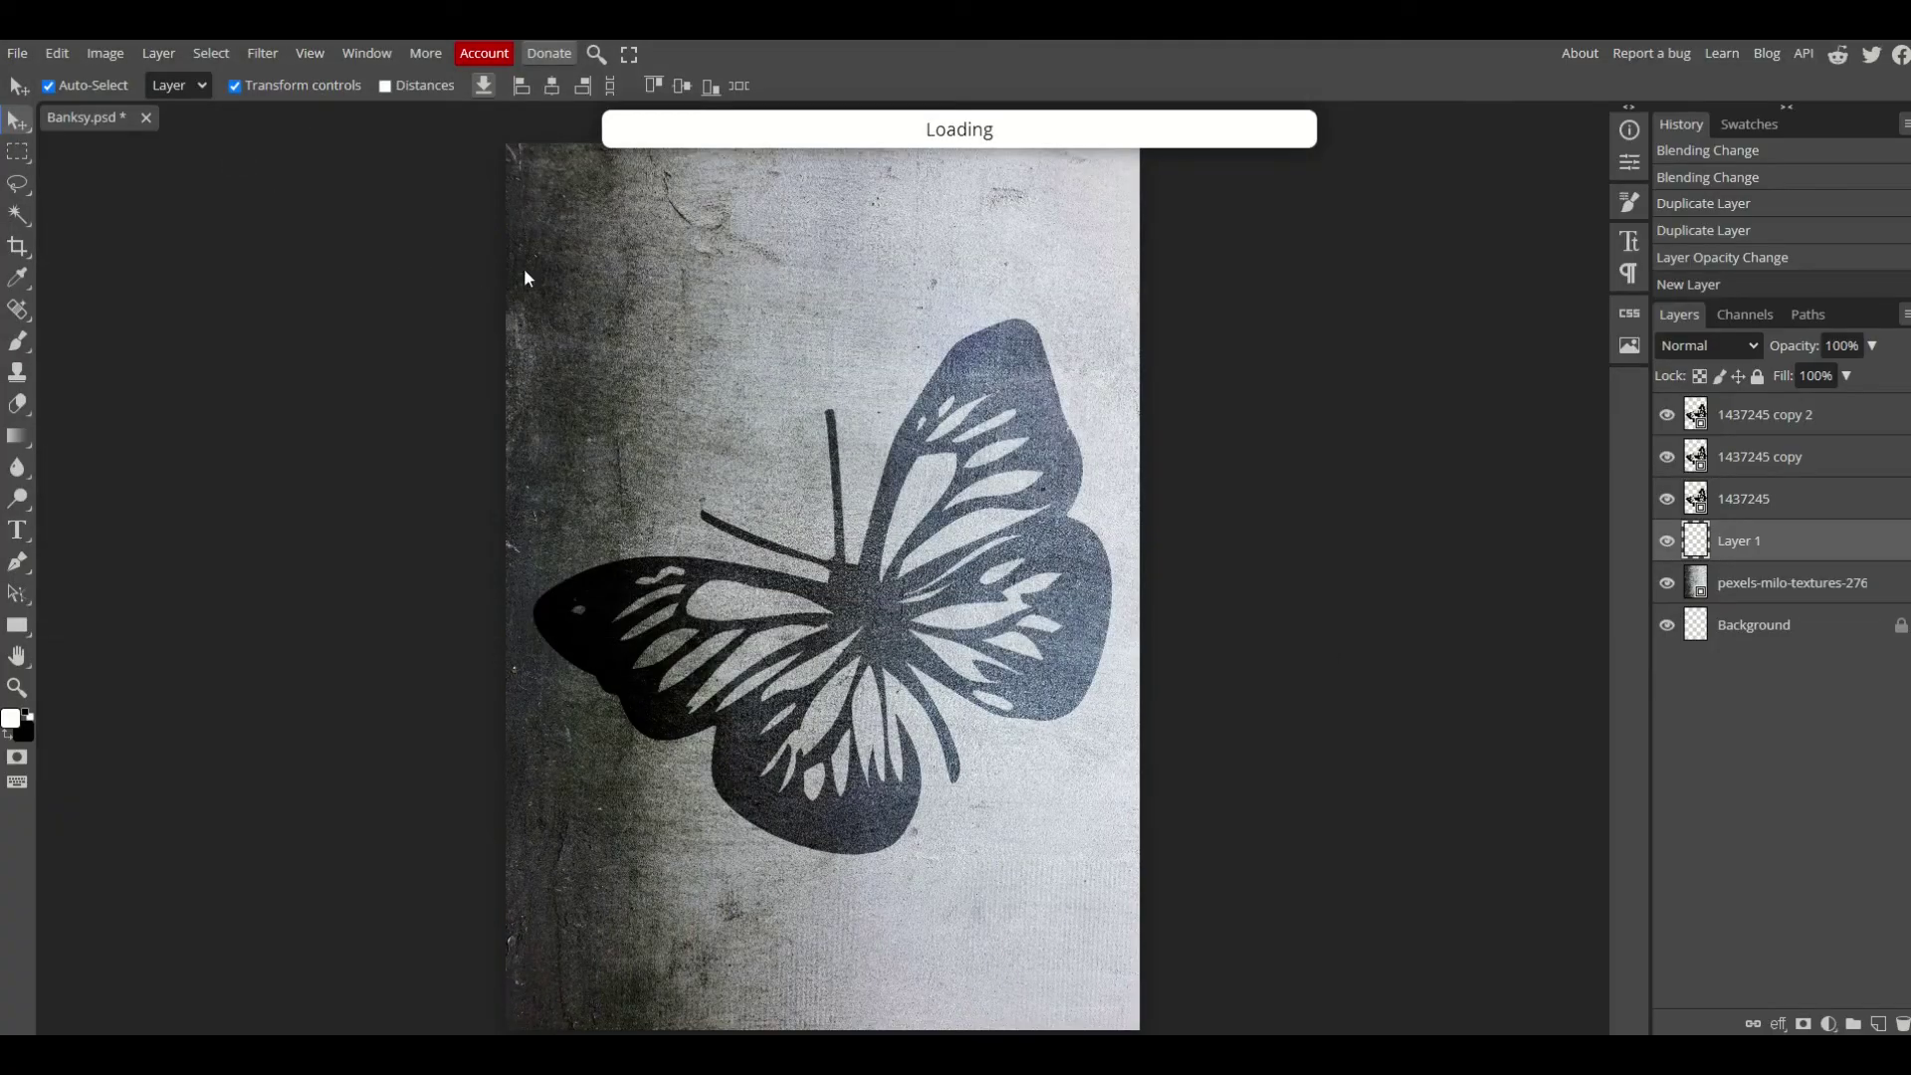
Step: Stretch and move the grungy texture to cover the whole canvas, then commit
drag(822, 362, 1224, 534)
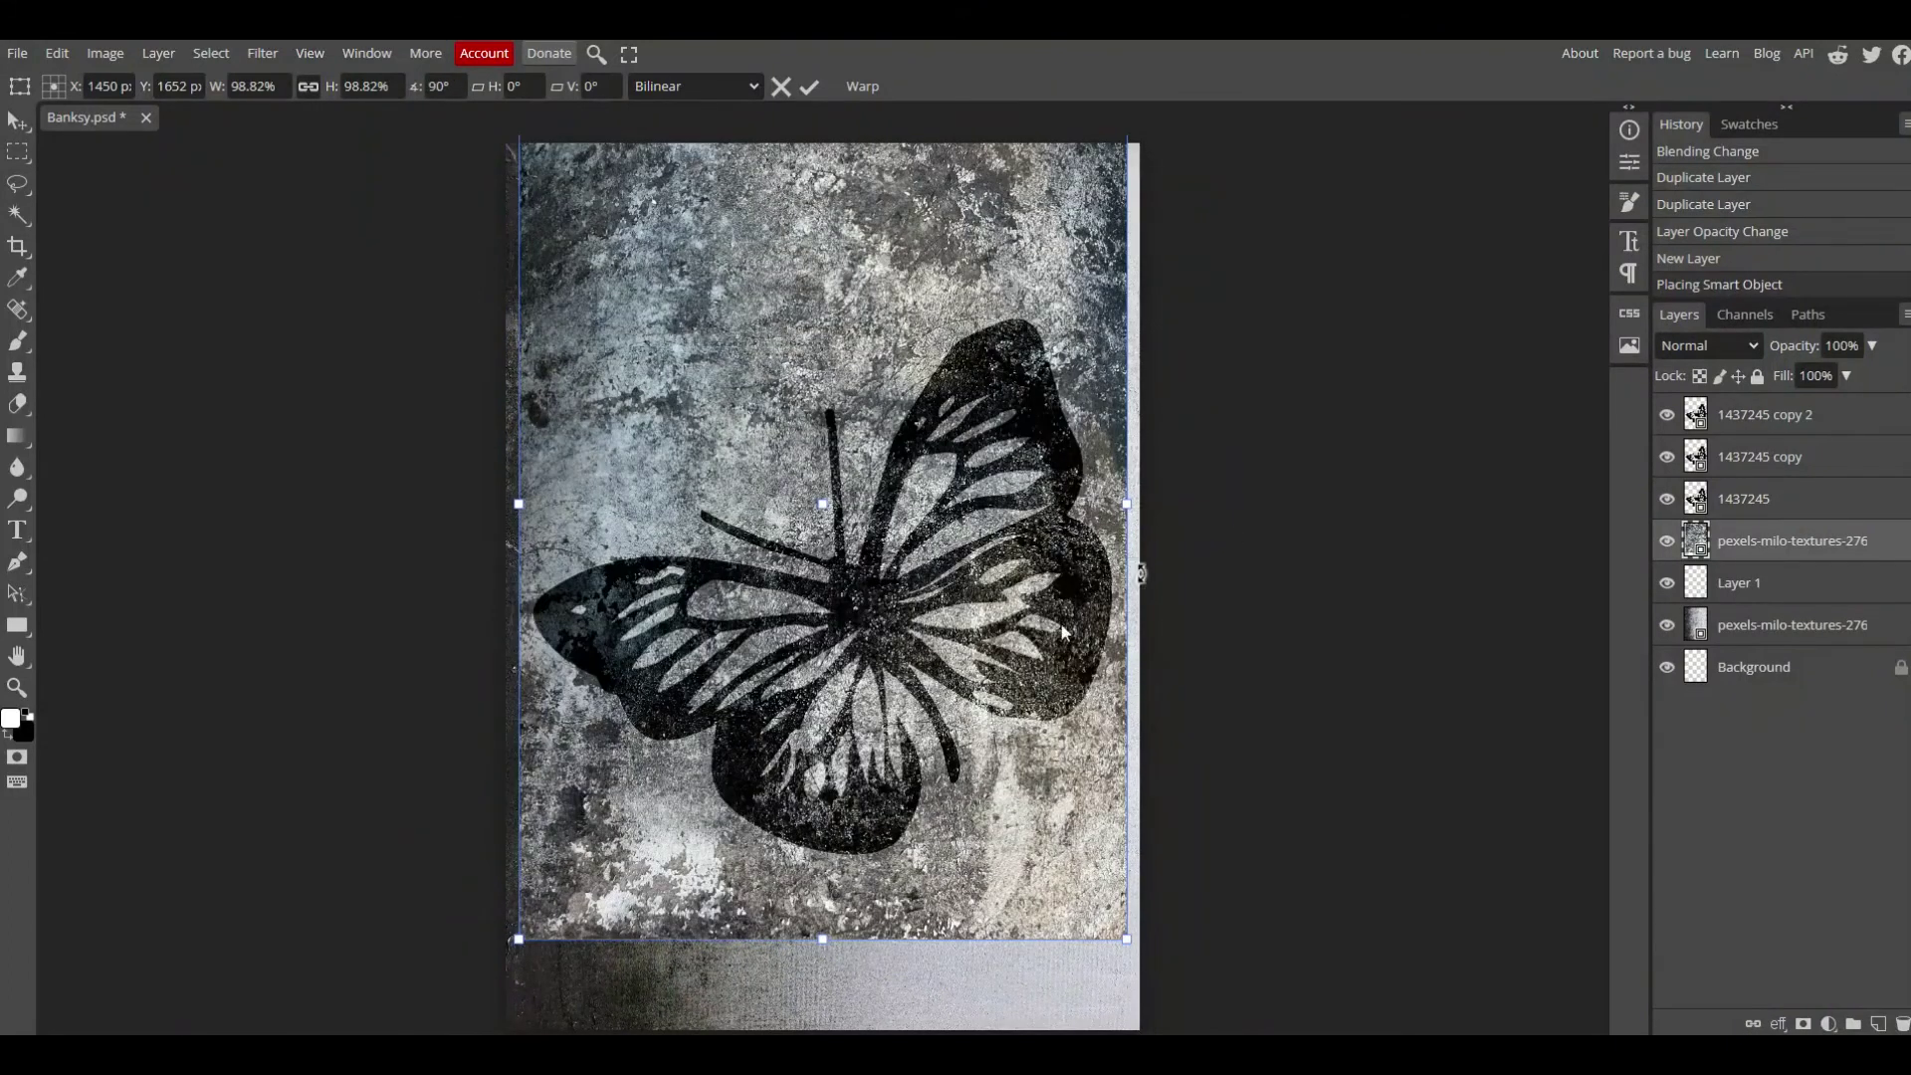
drag(910, 724, 880, 774)
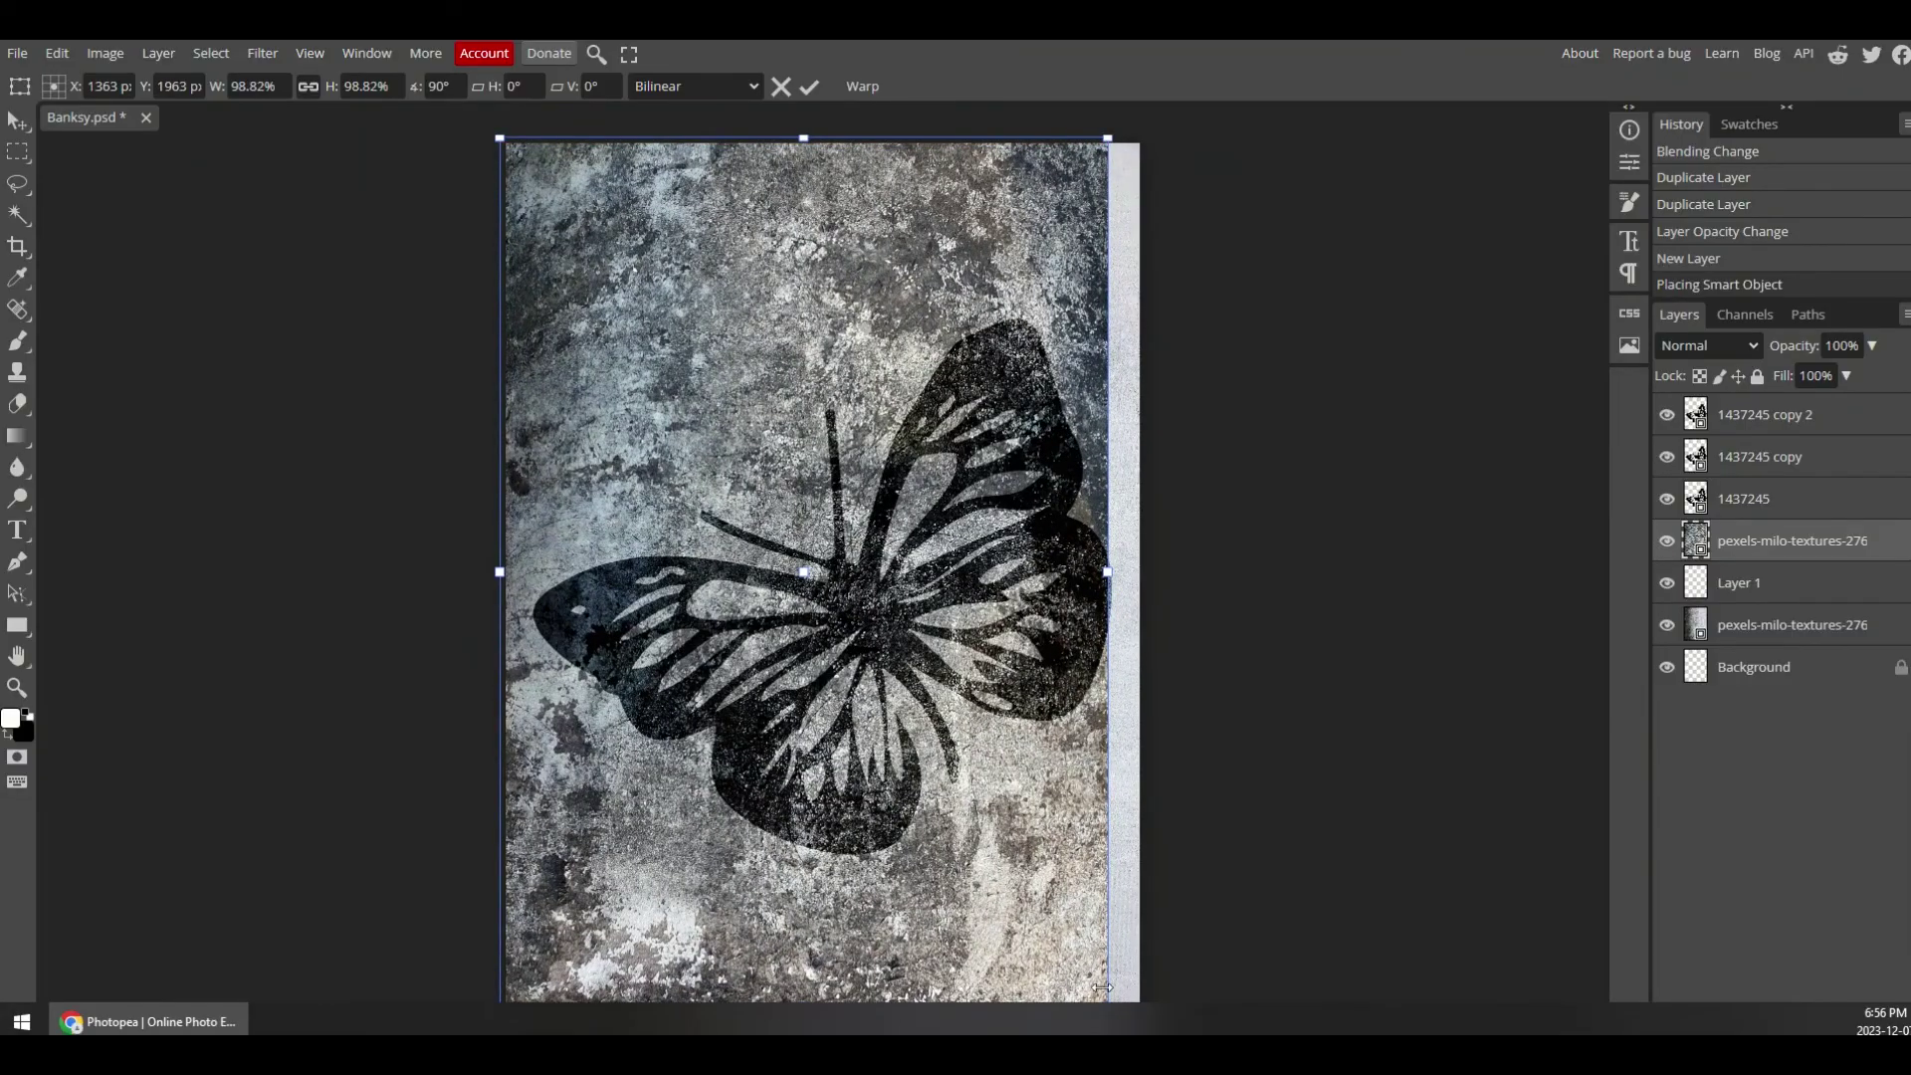
drag(1103, 987, 1141, 1044)
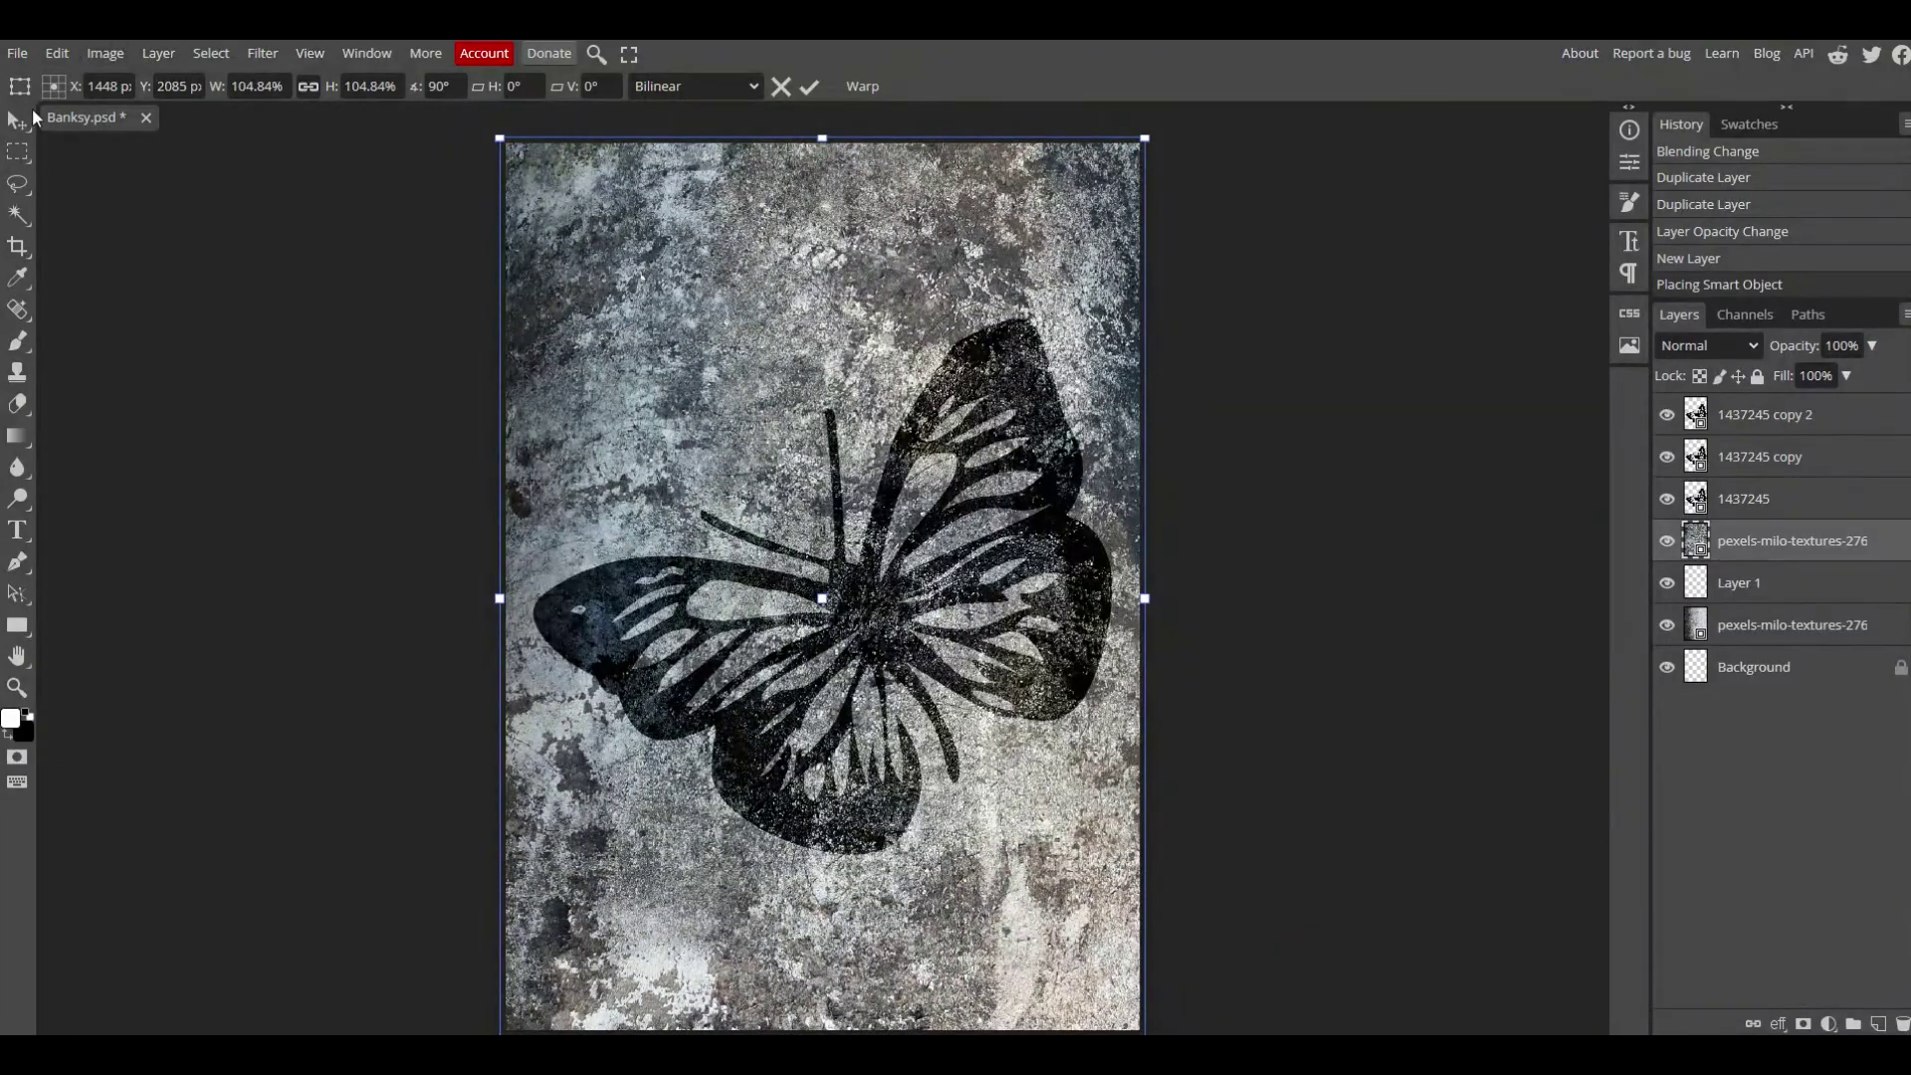
key(Return)
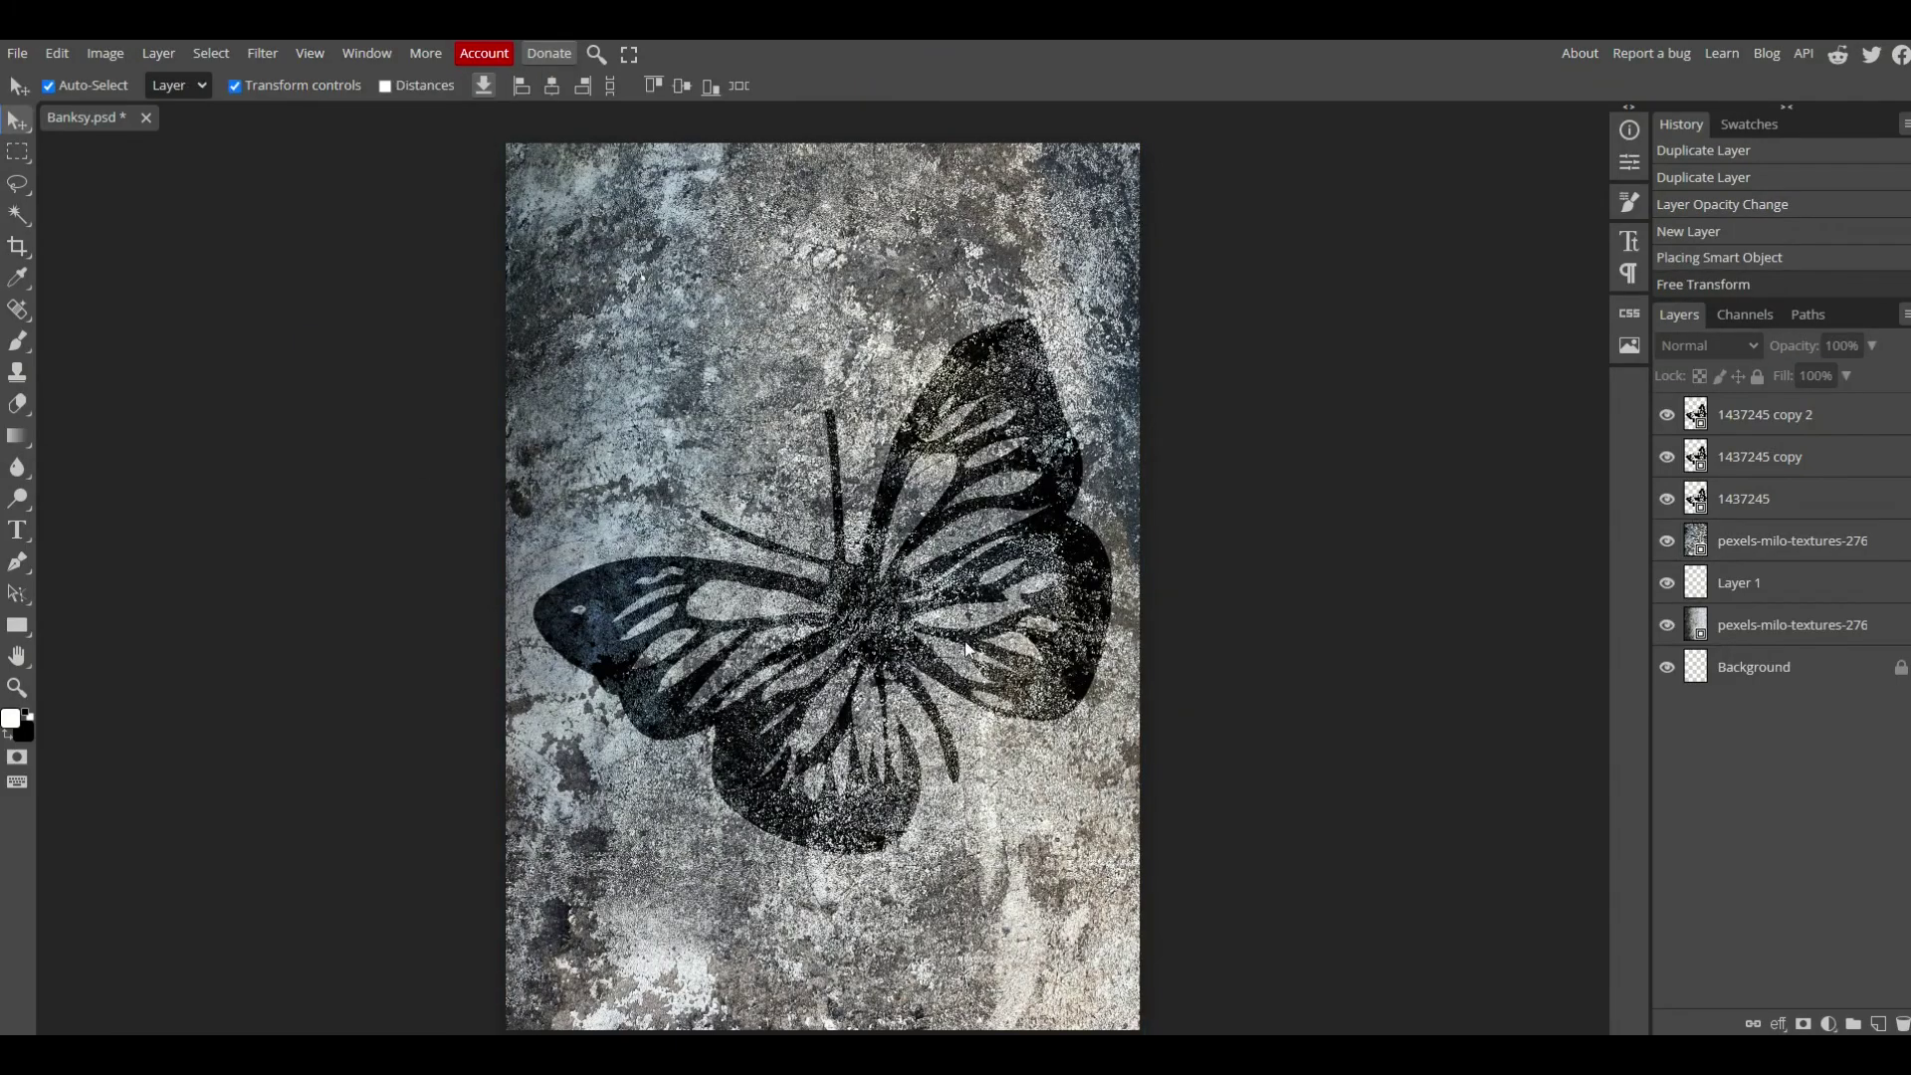
Step: Hide the grungy texture layer and keep the original smooth concrete layer visible
click(1759, 627)
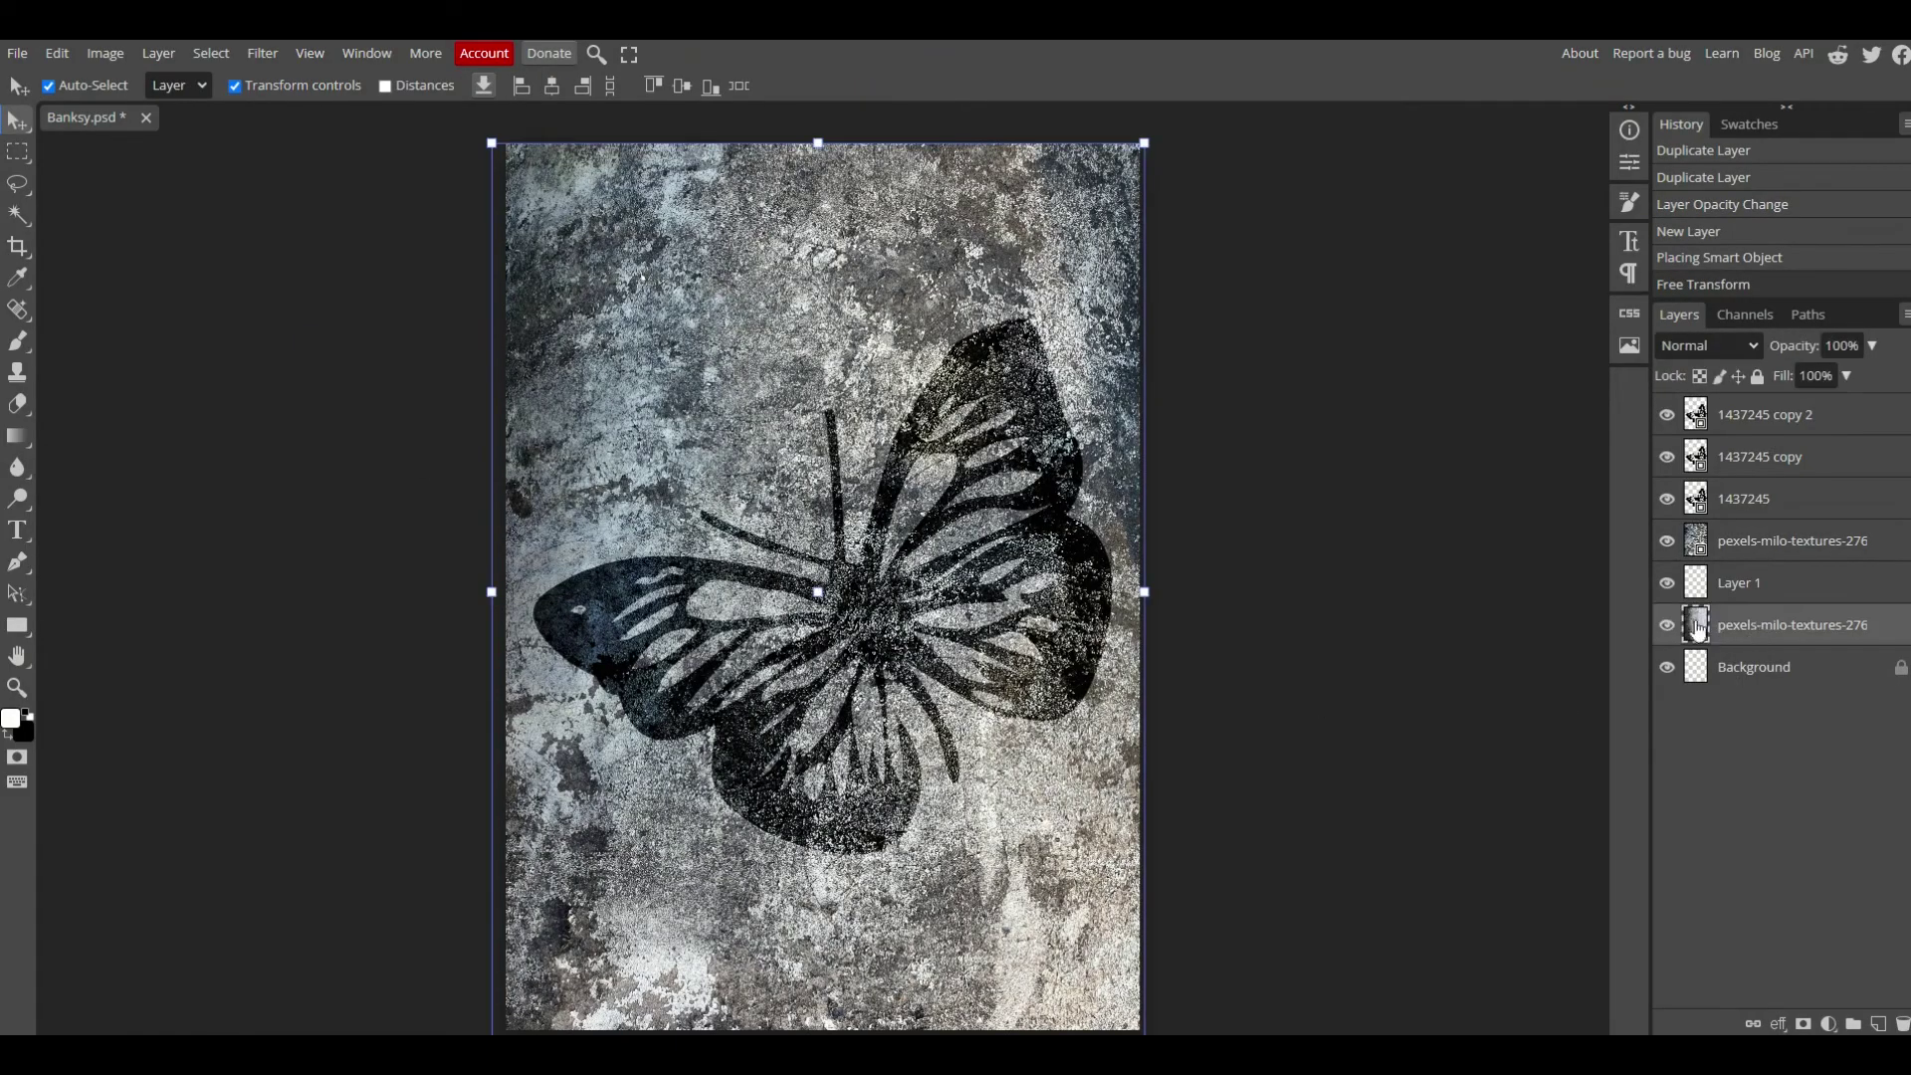
click(1667, 625)
click(1761, 550)
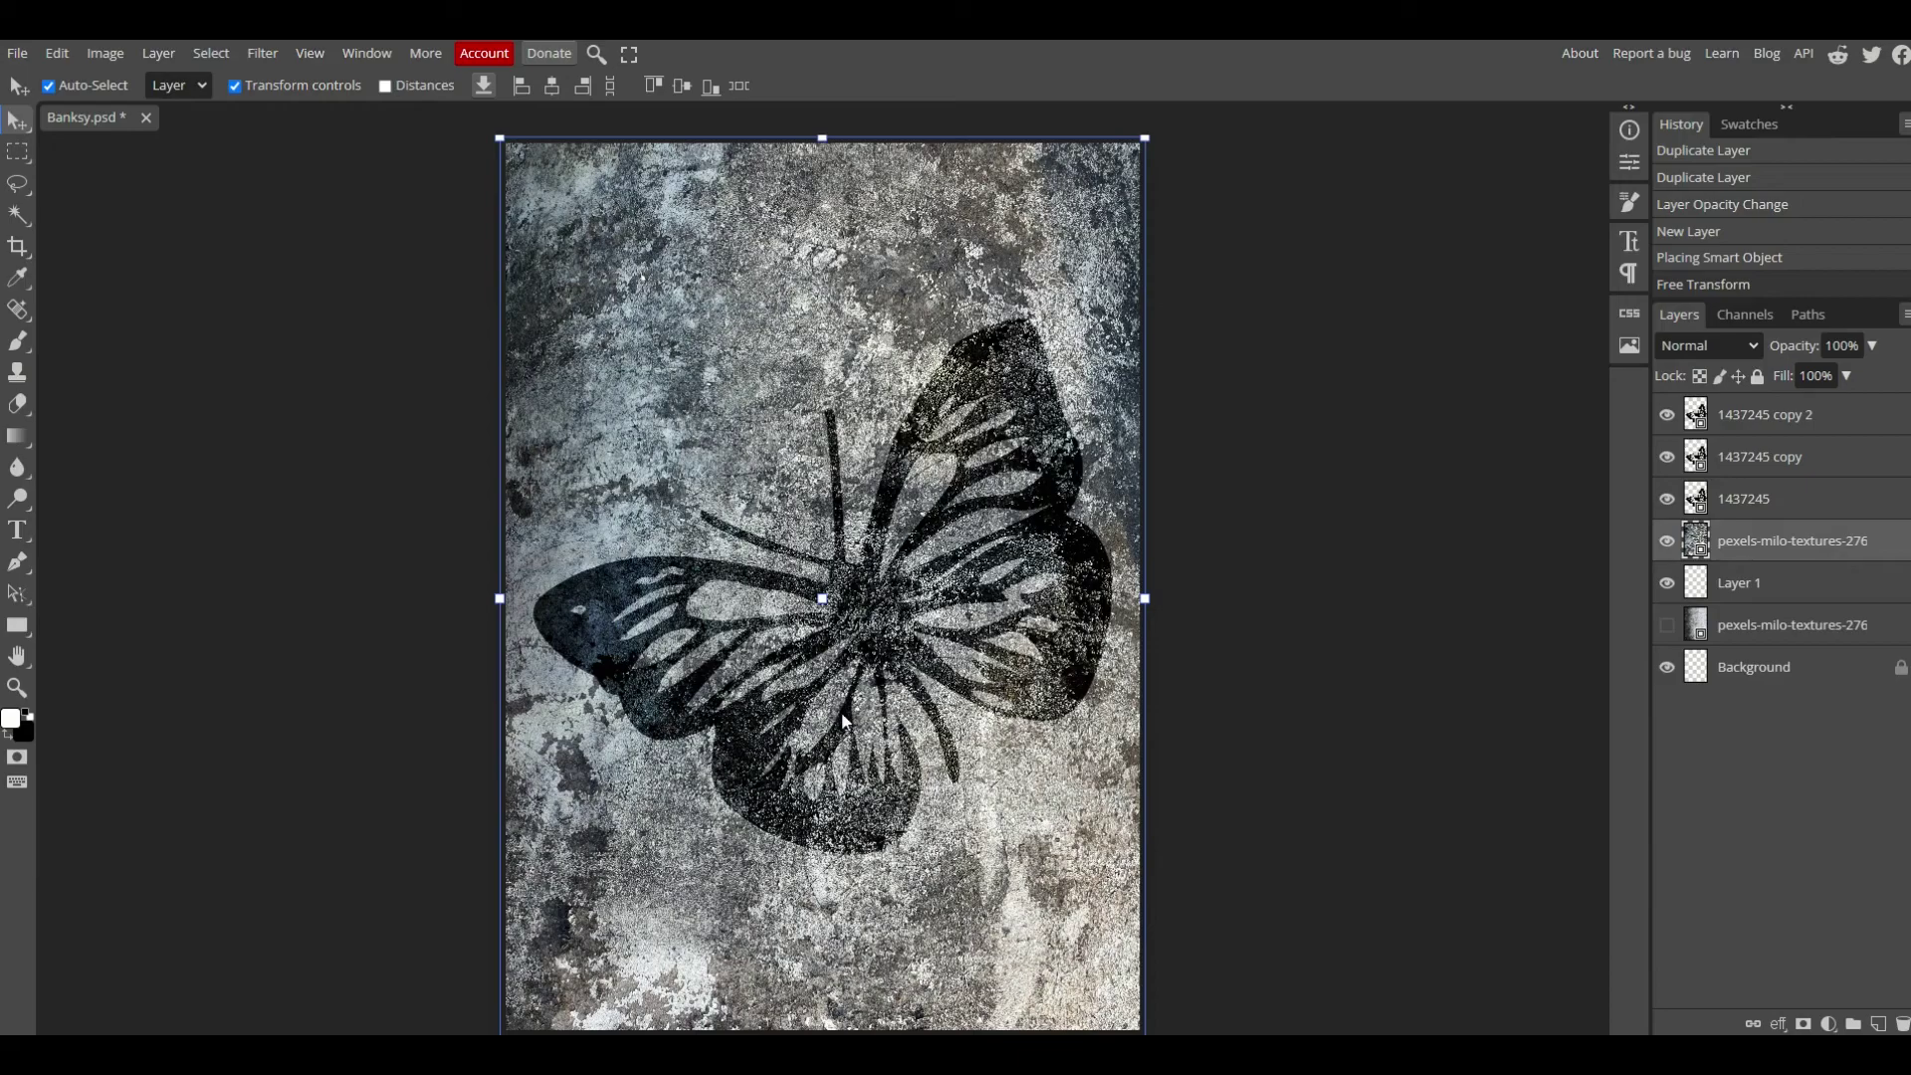
click(1667, 540)
click(1667, 625)
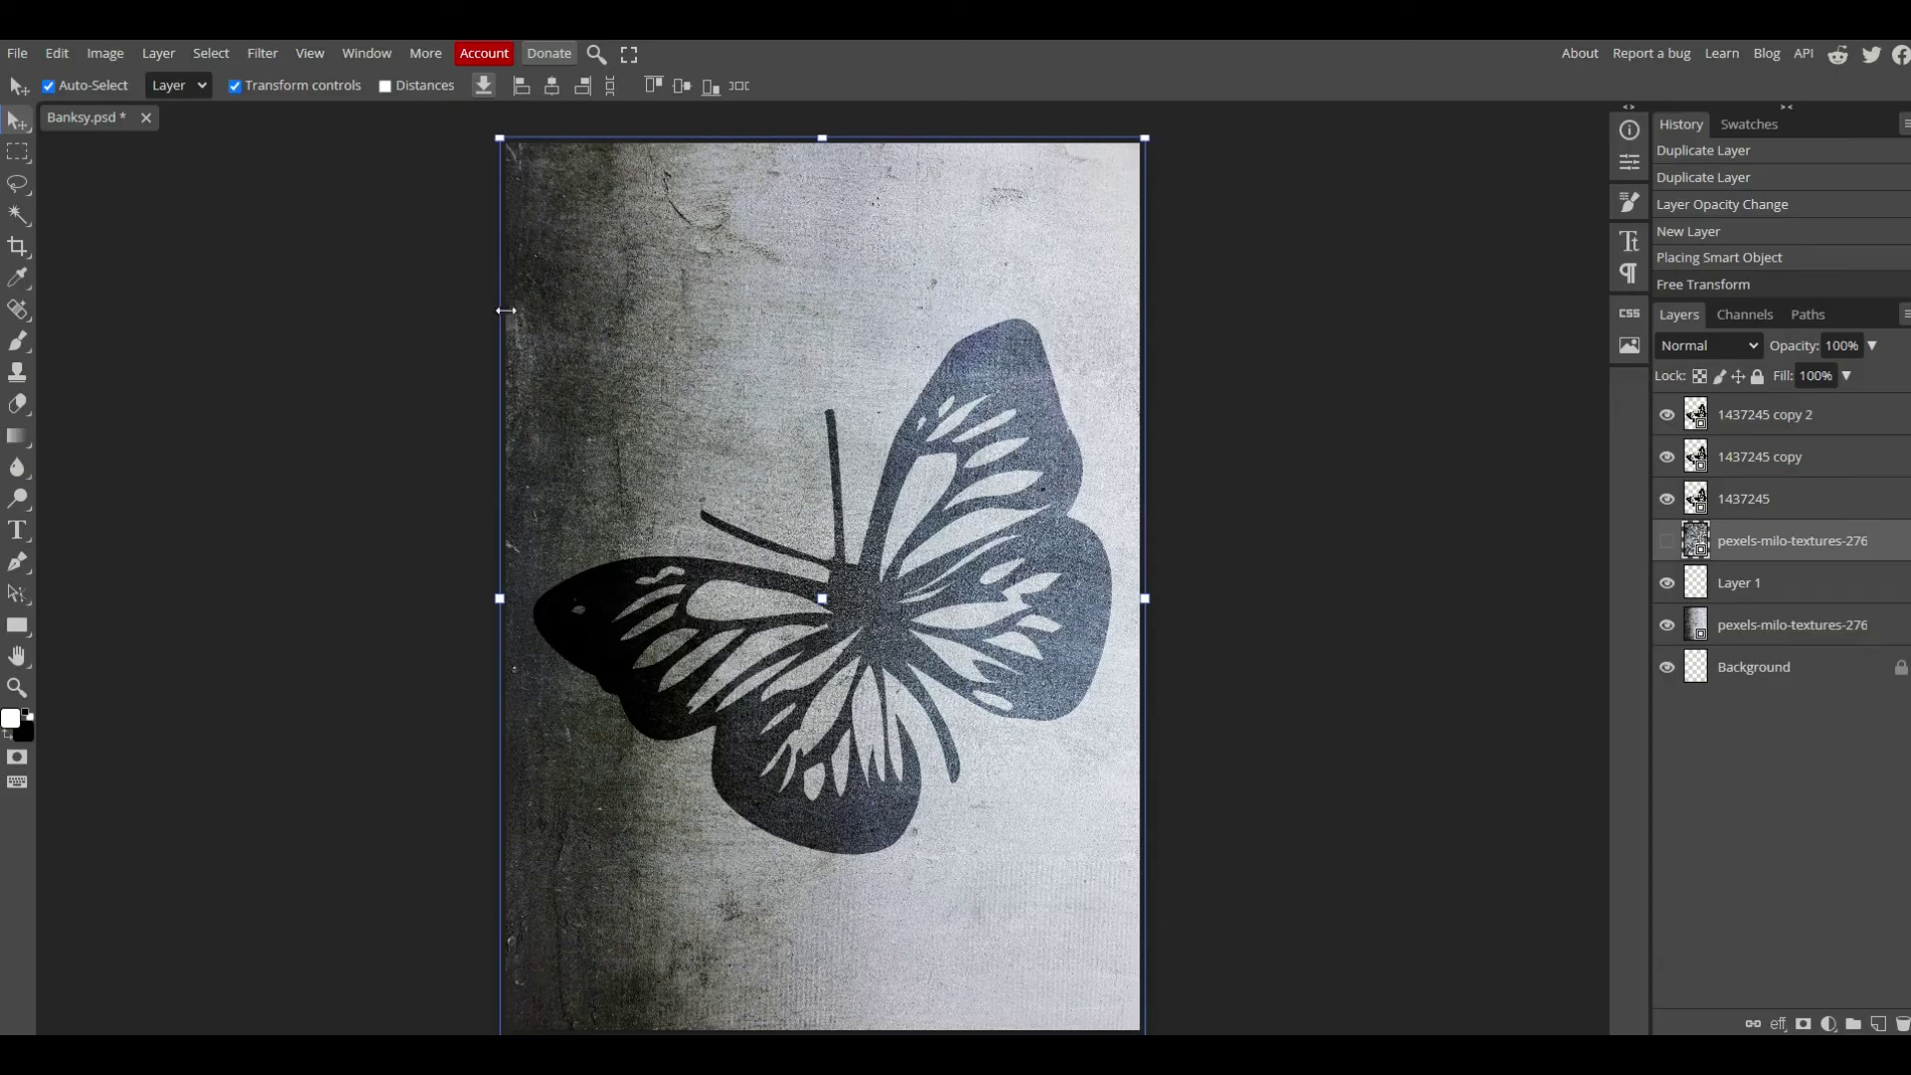
Step: Open File > Export as and reveal the additional formats under More
click(17, 53)
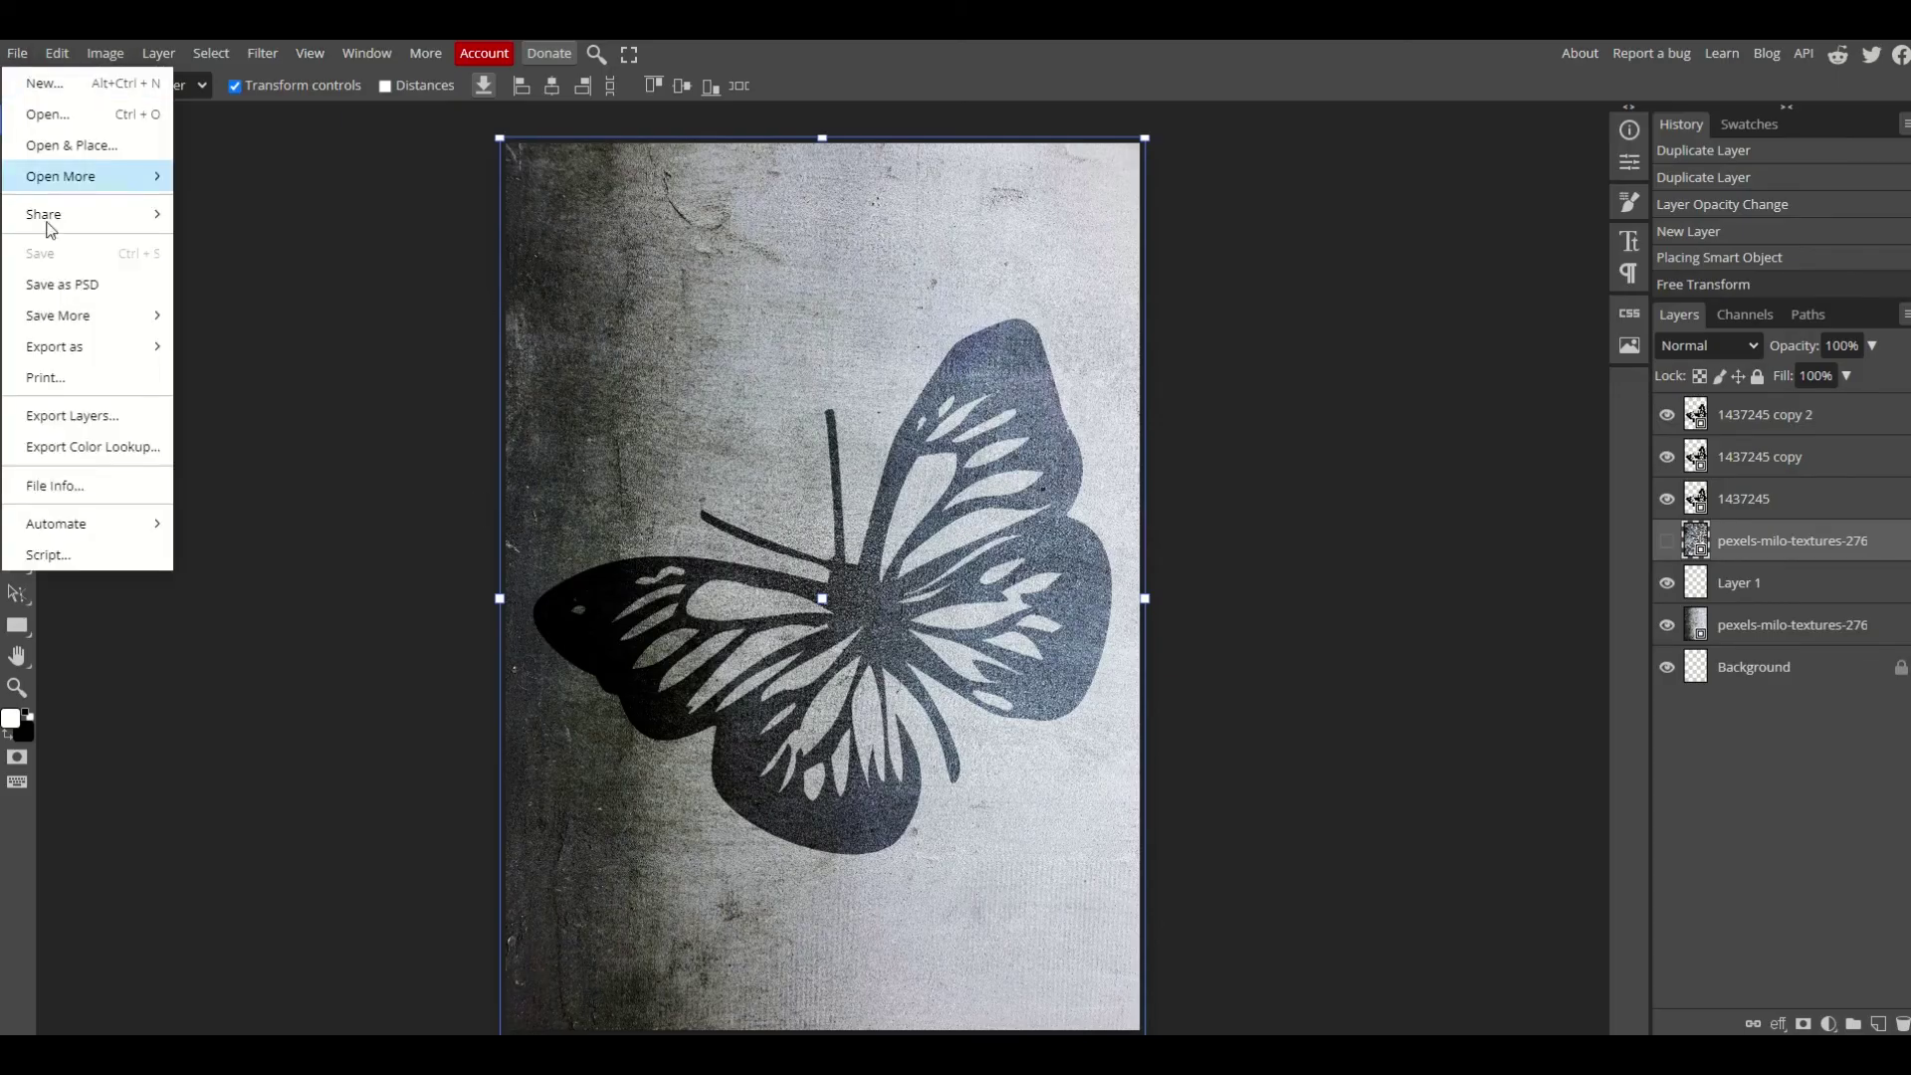
mouse_move(77, 348)
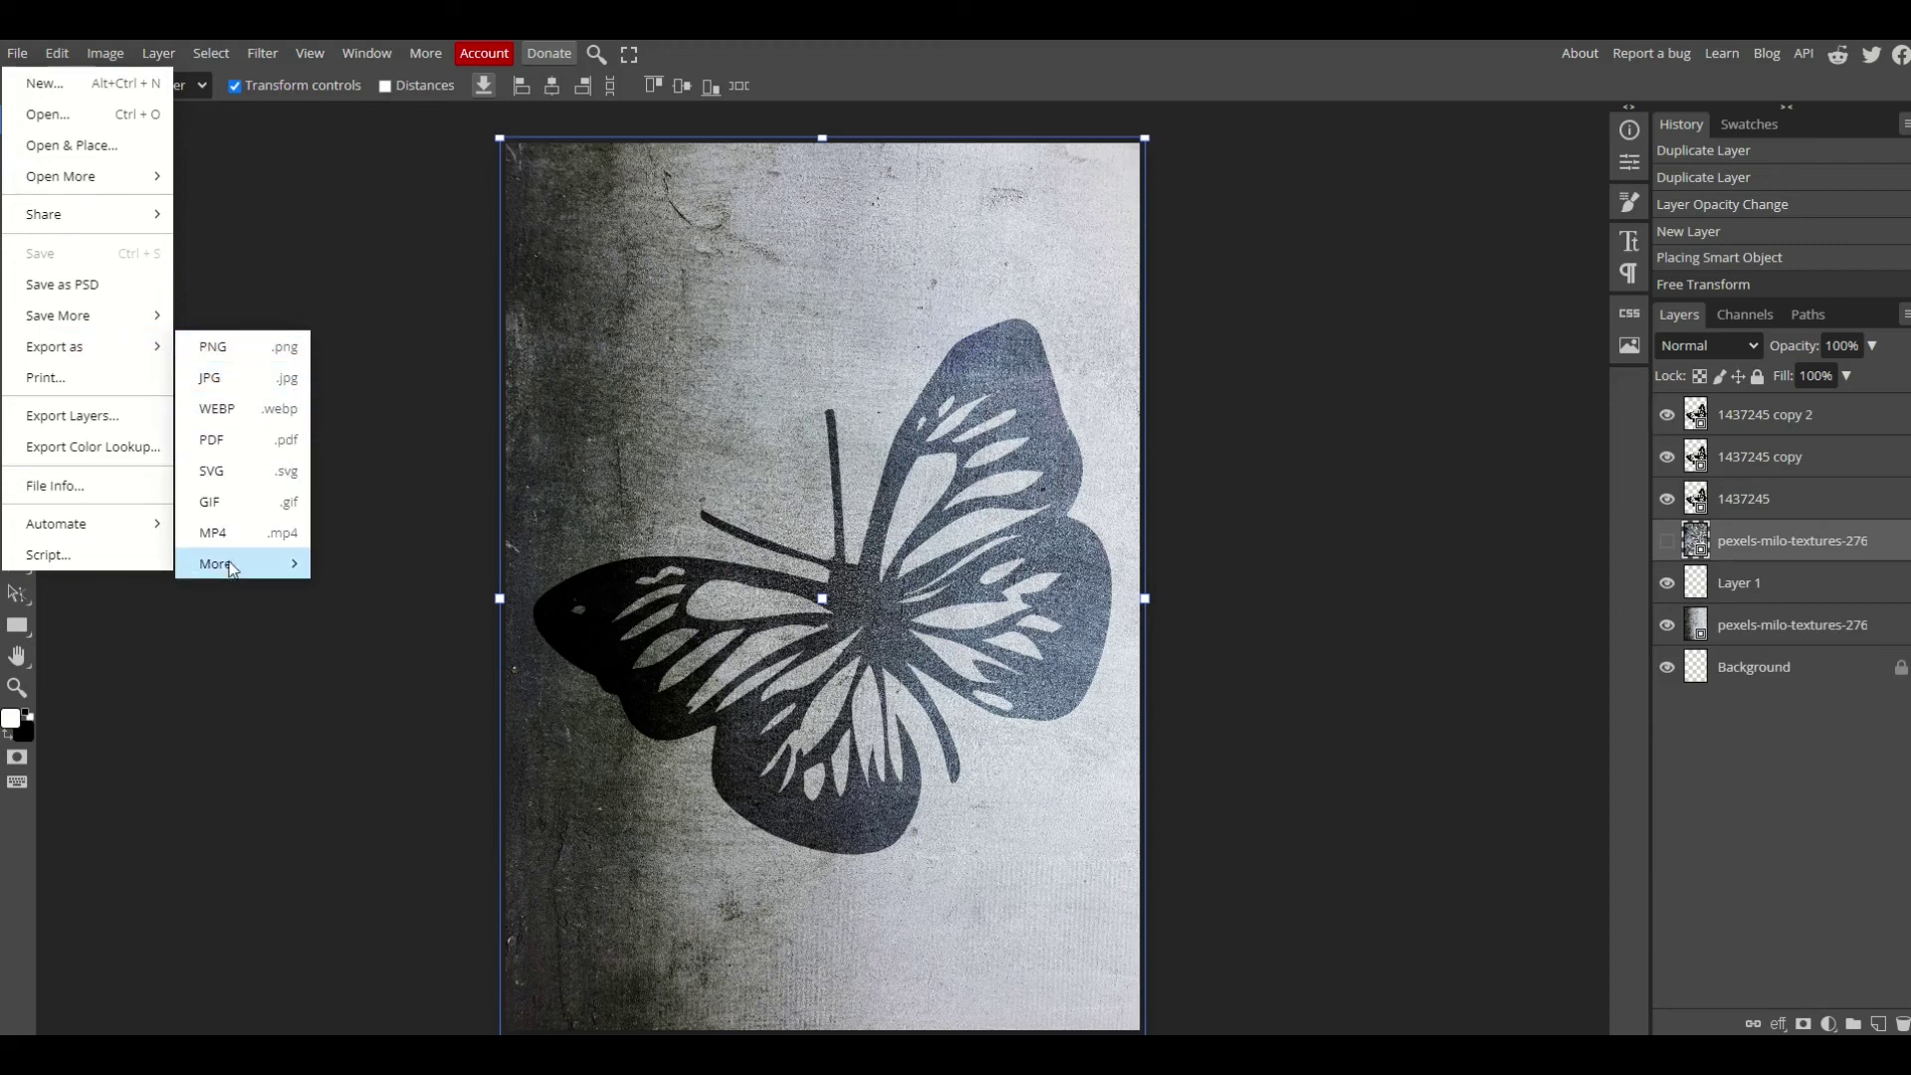
mouse_move(231, 571)
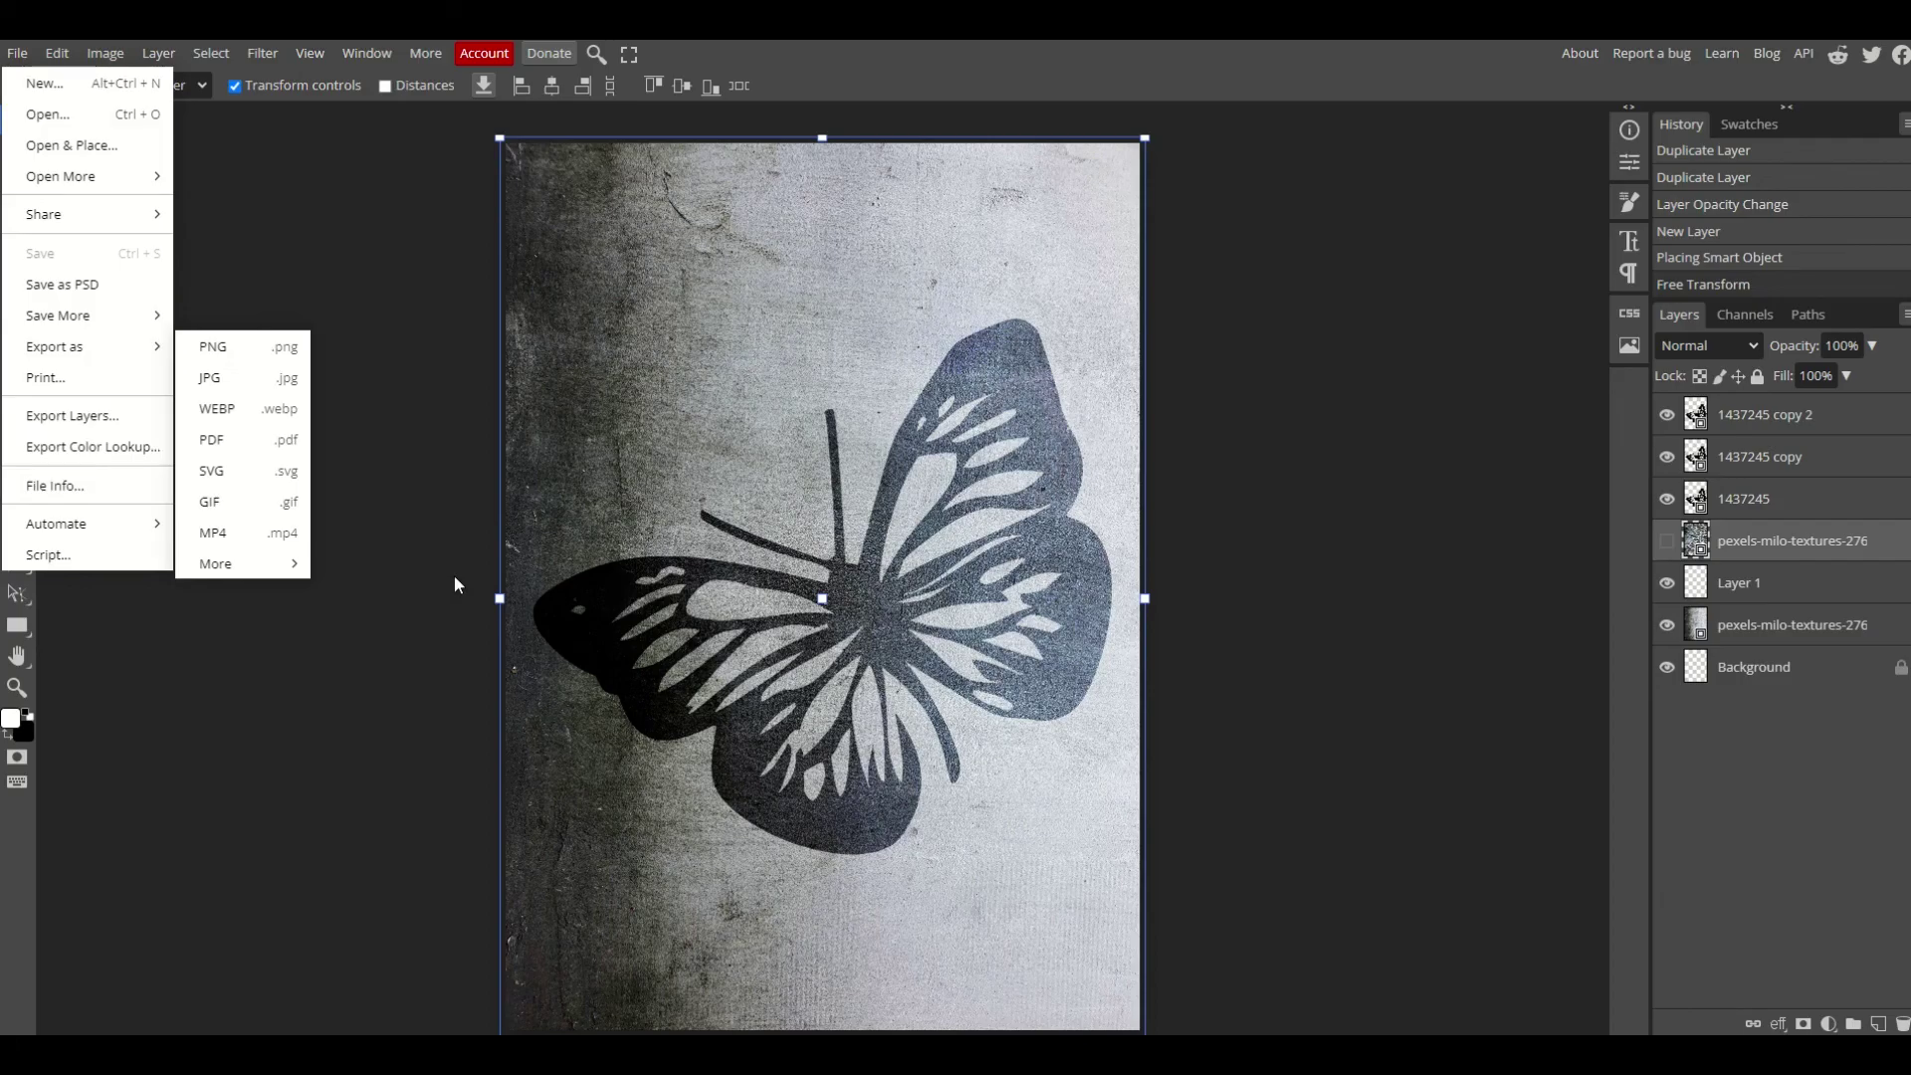
Step: Dismiss the File menu by clicking the empty workspace, leaving the butterfly artwork visible
click(355, 234)
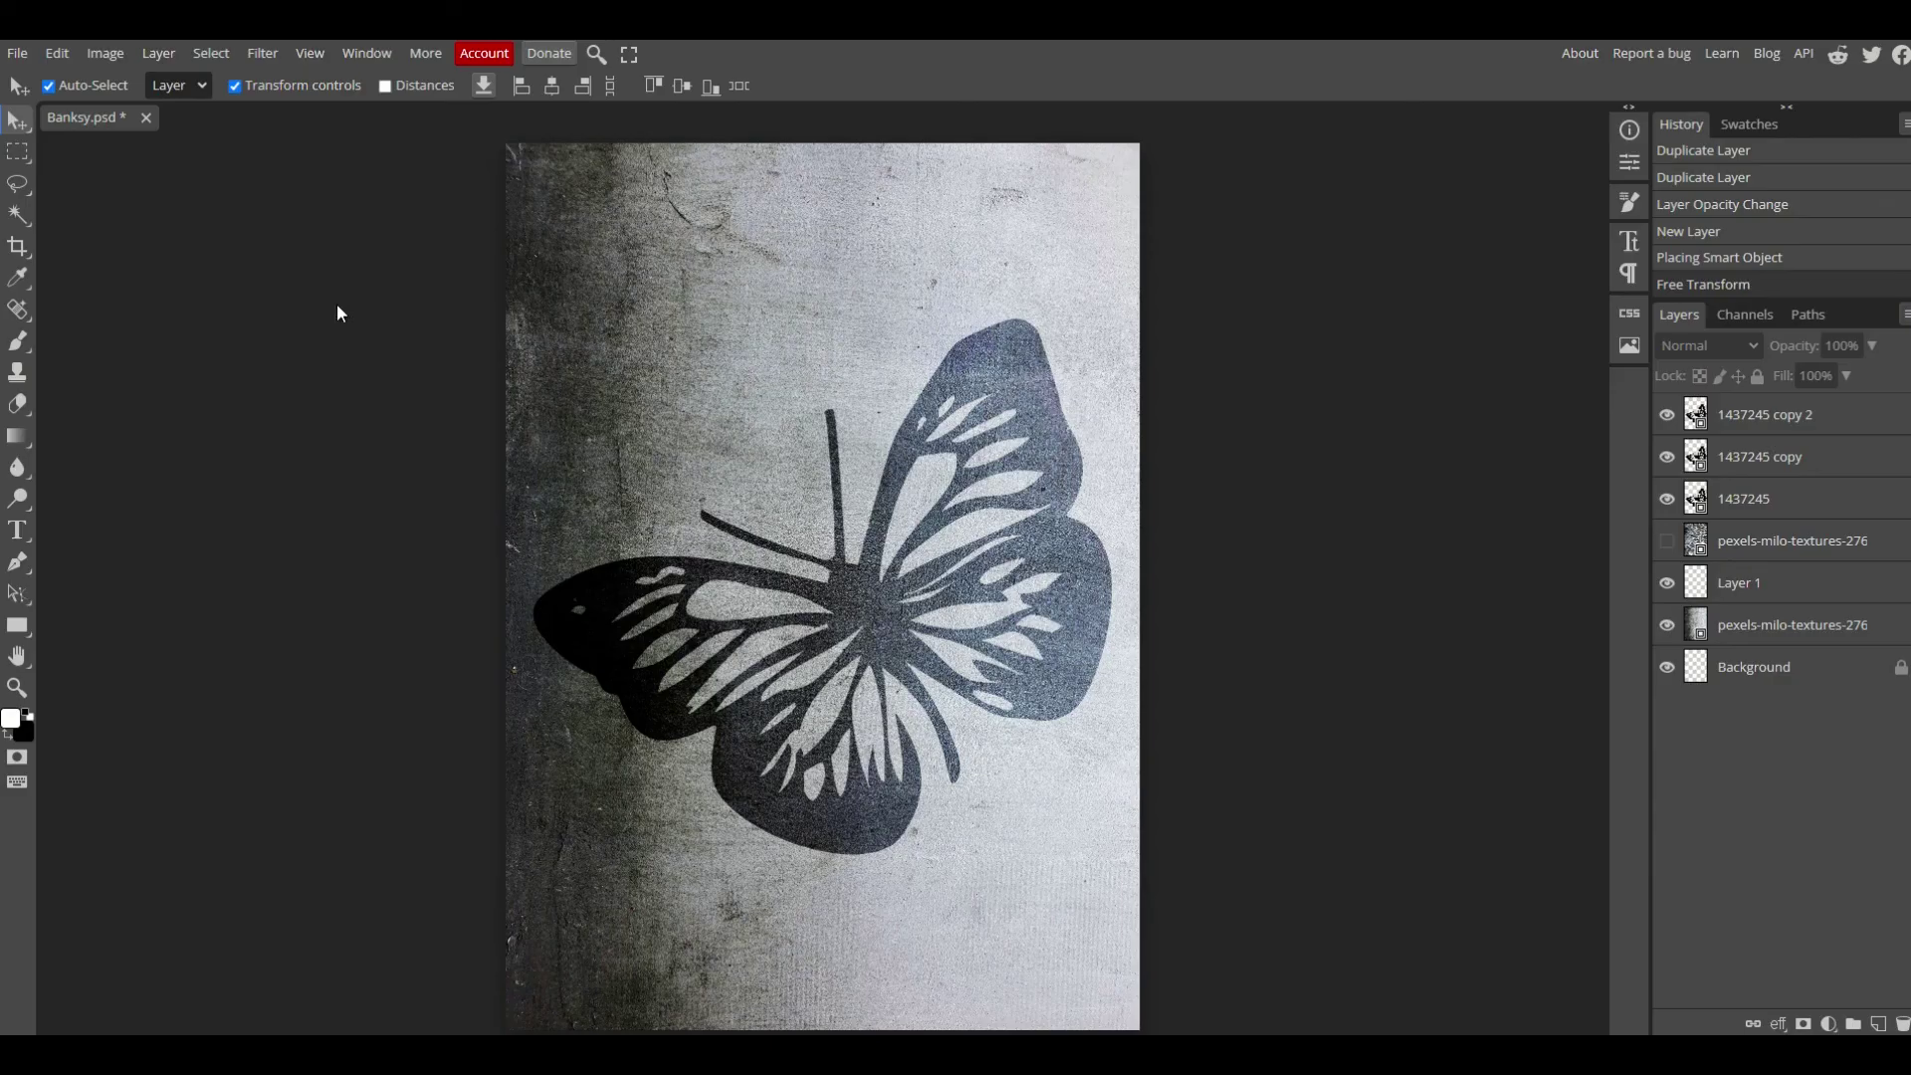